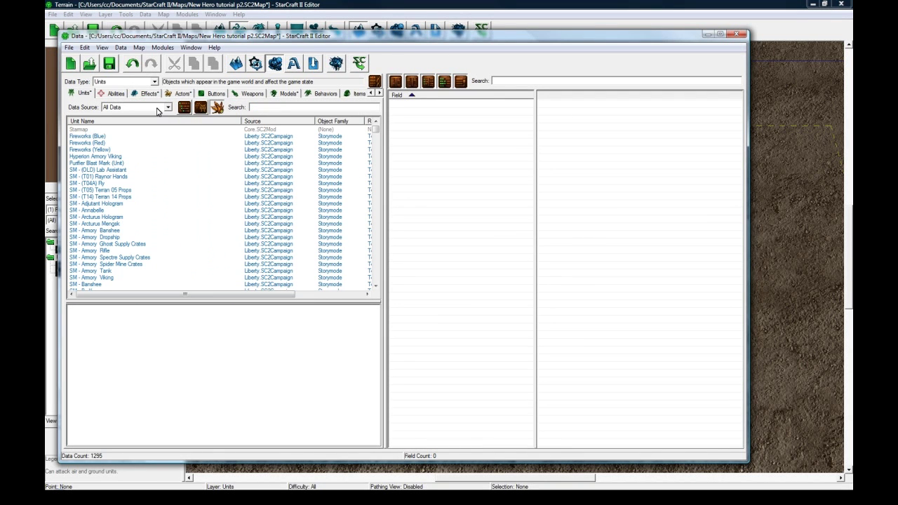
# Sort the unit list by source, putting map units first
pyautogui.click(157, 110)
pyautogui.click(157, 110)
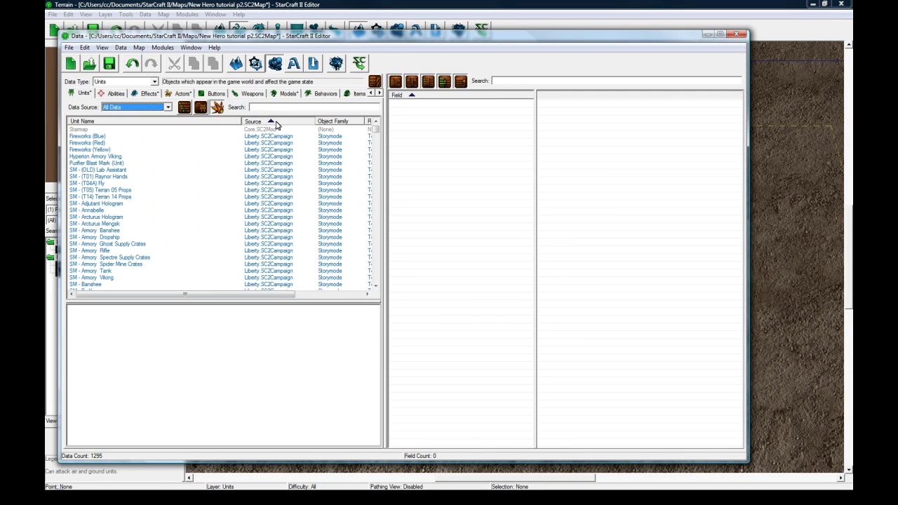
pyautogui.click(302, 125)
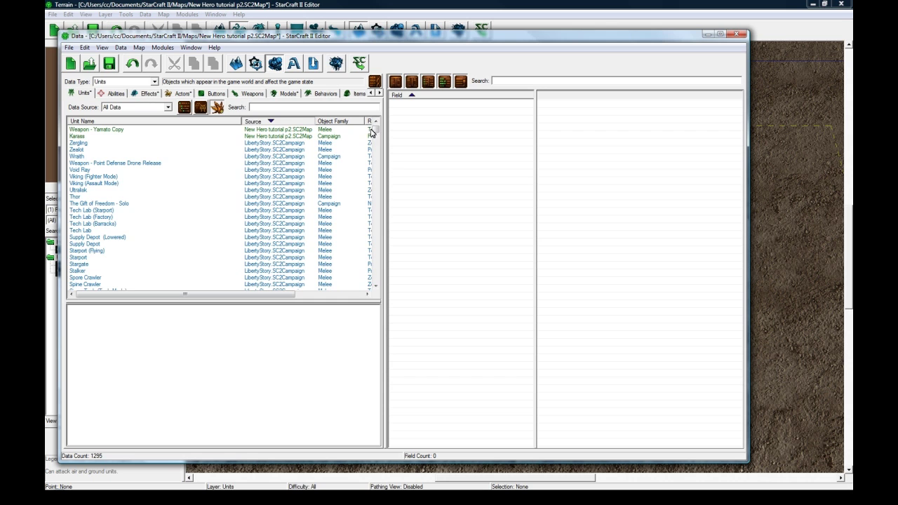
# Rename Weapon - Yamato Copy to Weapon - Spirit Bolt with the suggested ID SpiritBolt
pyautogui.click(115, 131)
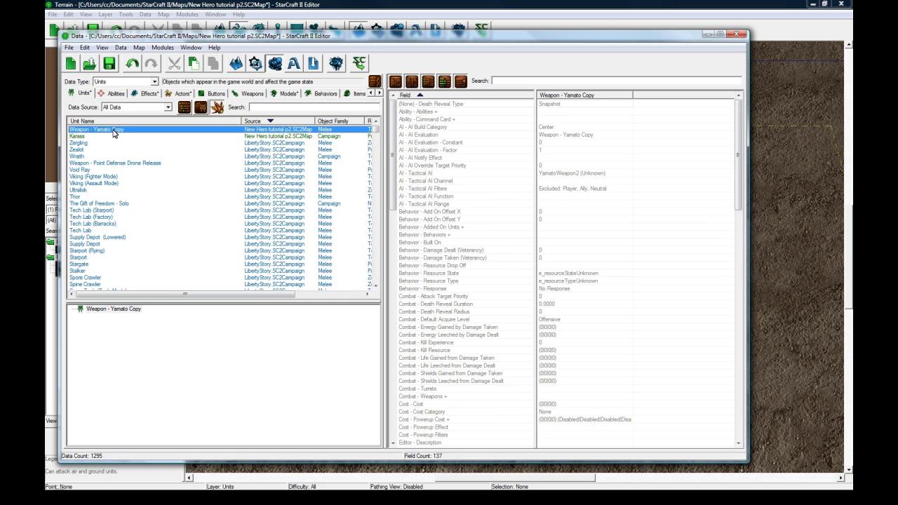
pyautogui.doubleClick(113, 130)
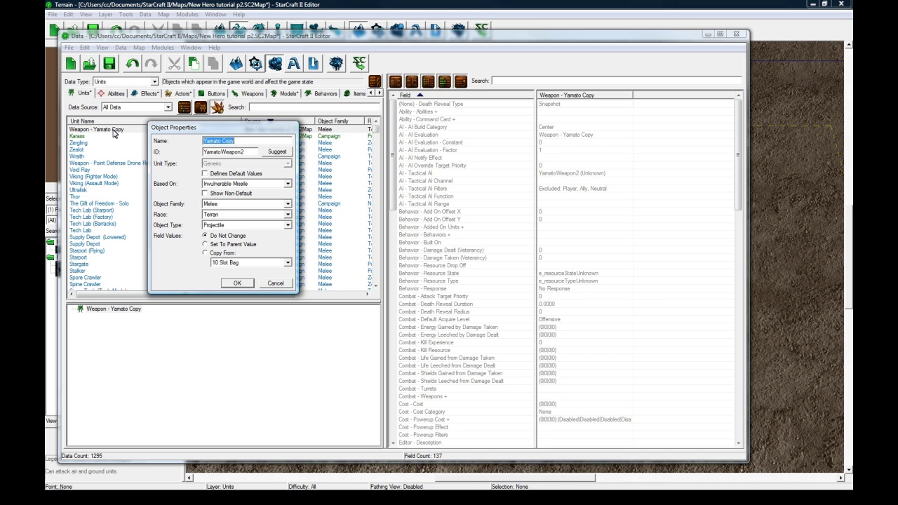
pyautogui.write('Spirit Bolt')
pyautogui.click(275, 151)
pyautogui.click(237, 283)
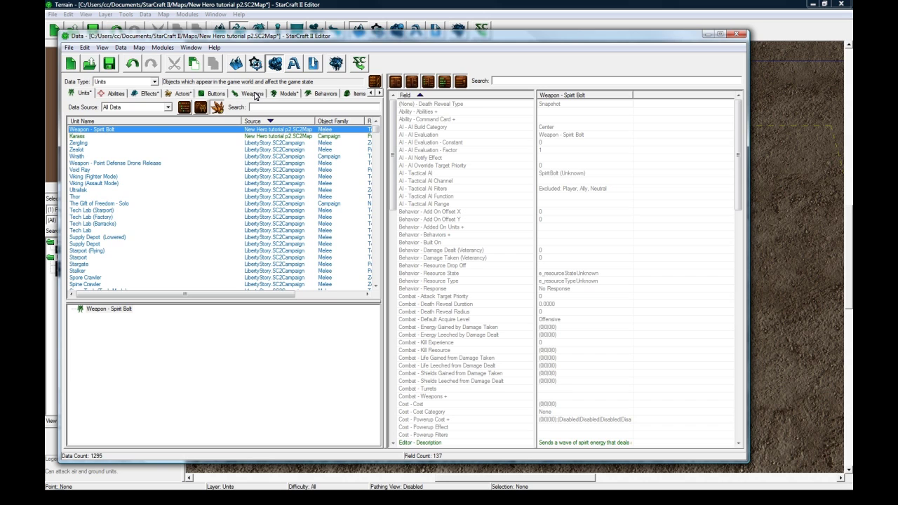
# Show Effects data from all sources, filtered by the search 'spirit'
pyautogui.click(177, 94)
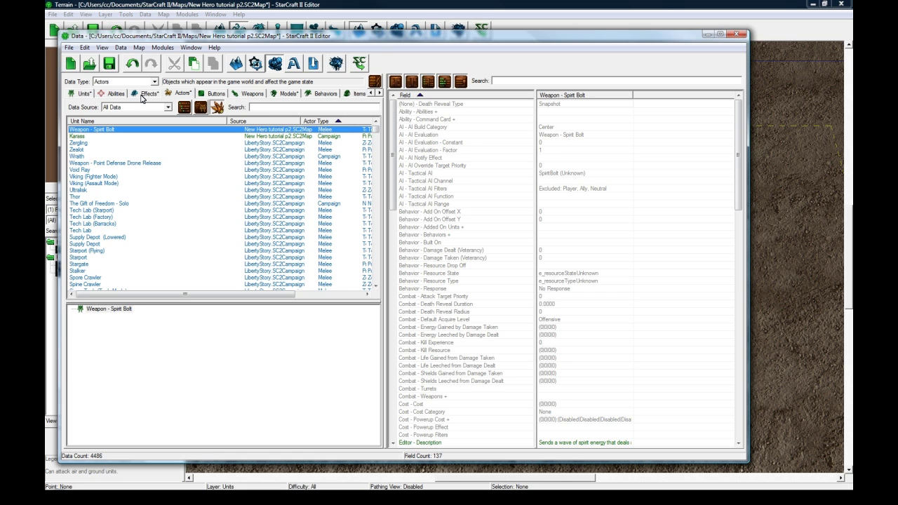
pyautogui.click(143, 95)
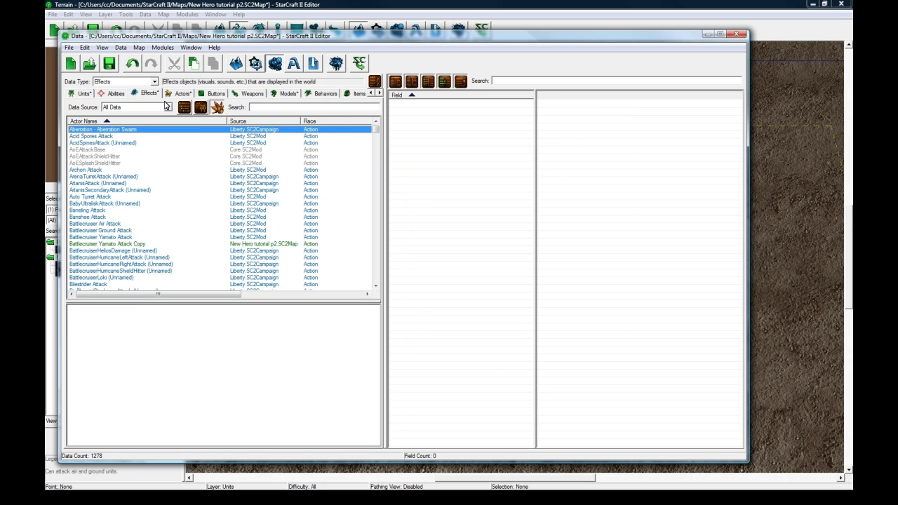
pyautogui.click(147, 107)
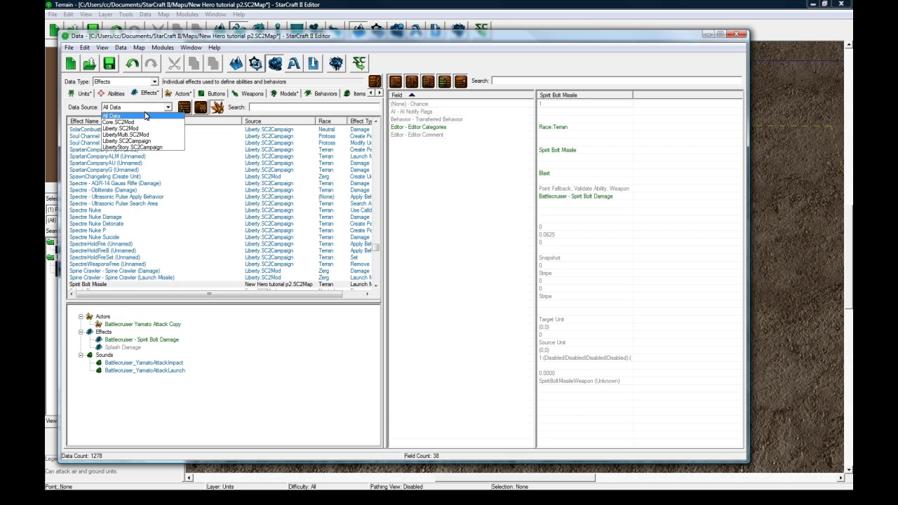
pyautogui.click(146, 115)
pyautogui.click(265, 107)
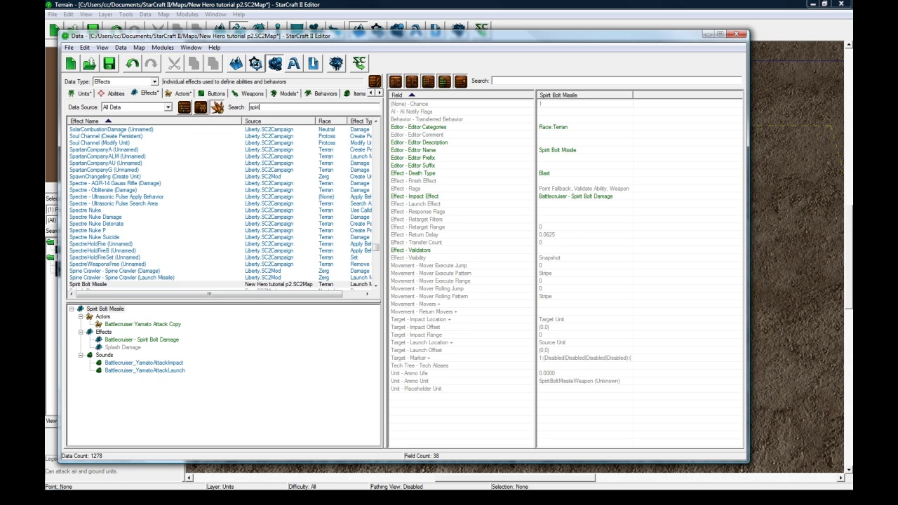
pyautogui.write('spirit')
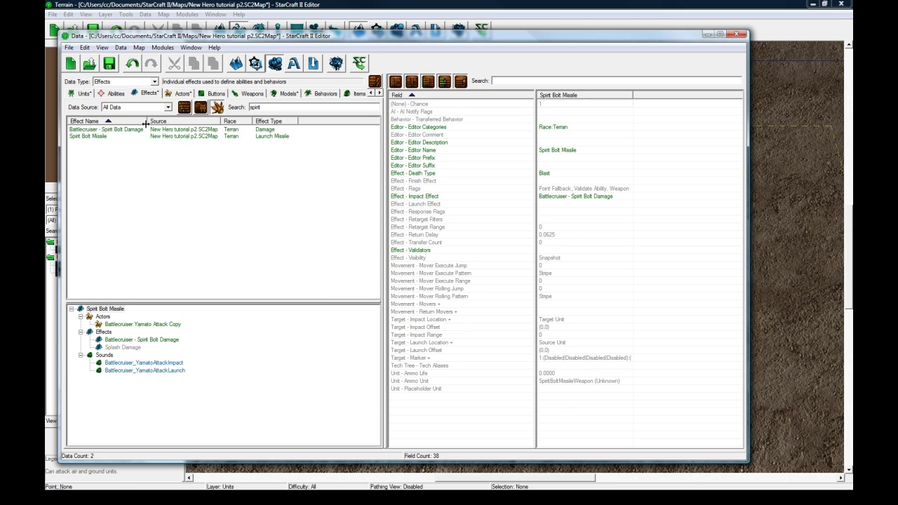
# Select Spirit Bolt Missile and view the Battlecruiser - Spirit Bolt Damage fields, 100 damage
pyautogui.click(125, 131)
pyautogui.click(122, 136)
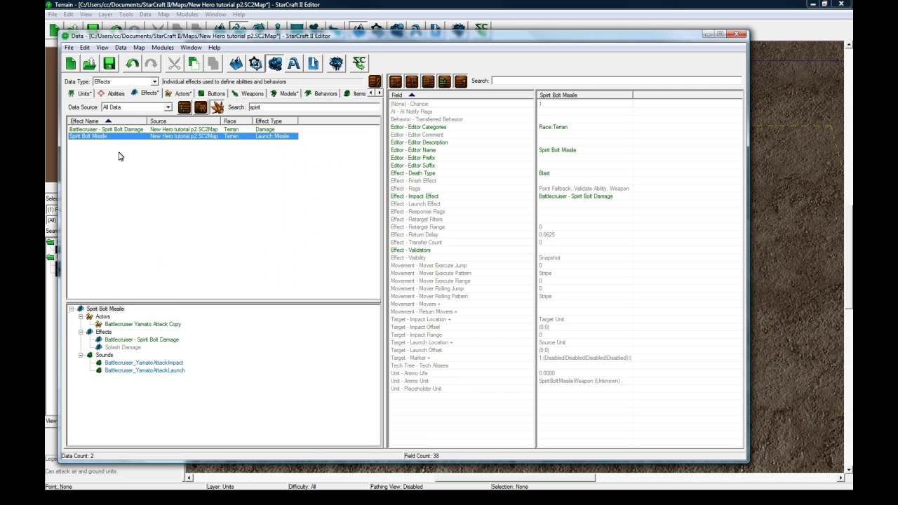
pyautogui.click(121, 311)
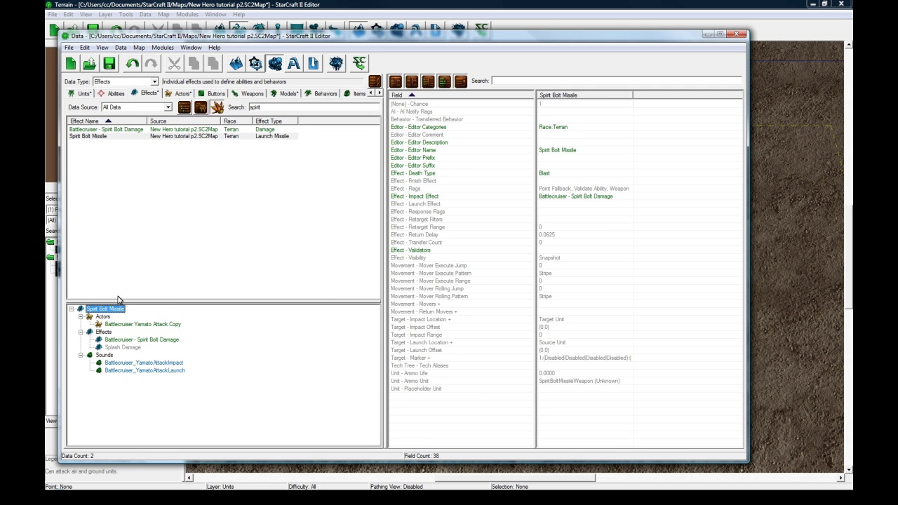
pyautogui.click(149, 341)
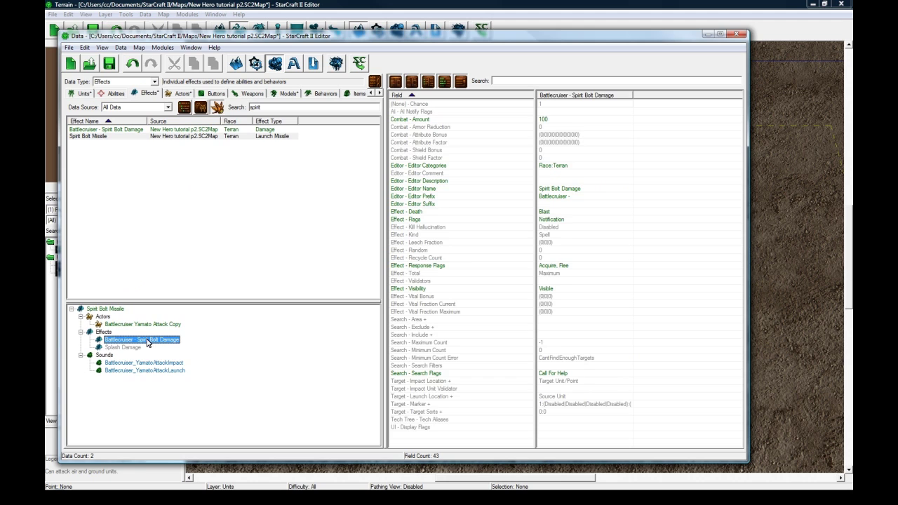
# Open and dismiss the Spirit Bolt Missile properties, then expand its dependency tree
pyautogui.doubleClick(109, 309)
pyautogui.click(274, 280)
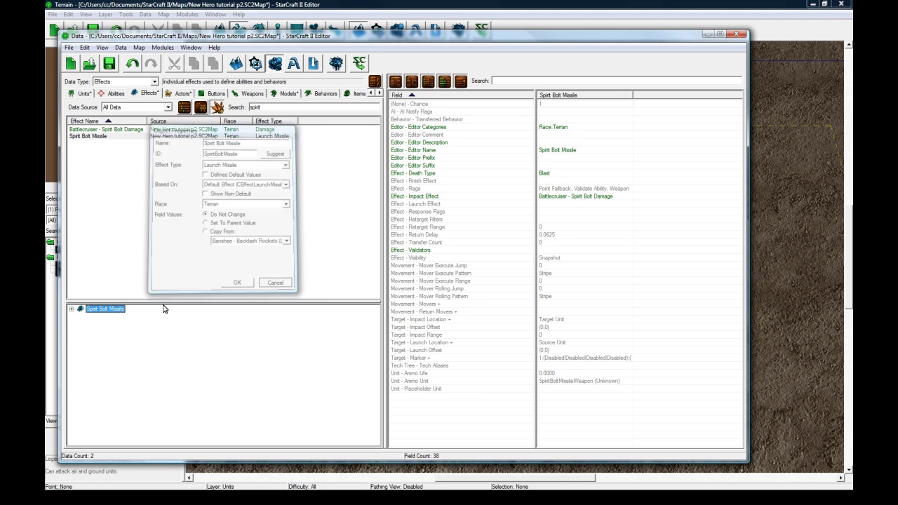
pyautogui.click(72, 309)
# Set the Spirit Bolt Missile's Ammo Unit field to Weapon - Spirit Bolt
pyautogui.click(575, 380)
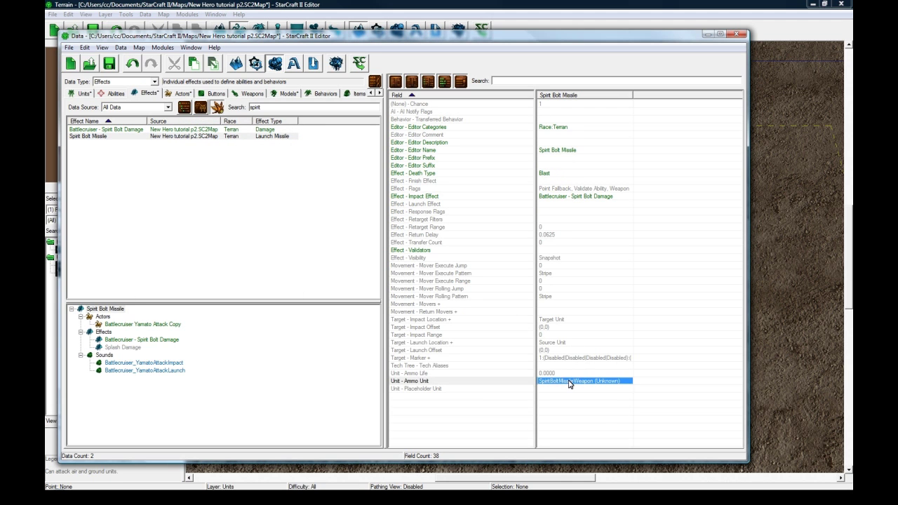
pyautogui.doubleClick(591, 384)
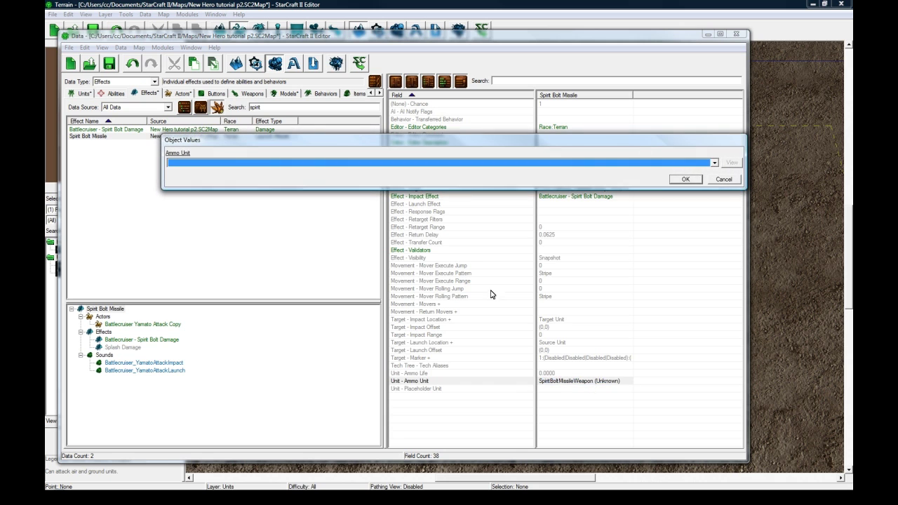
pyautogui.click(251, 165)
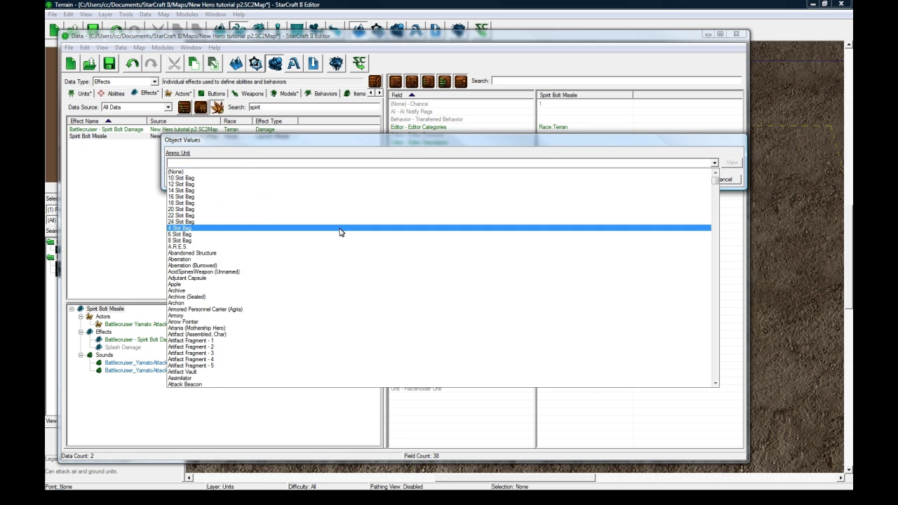
pyautogui.scroll(-1, 341, 232)
pyautogui.scroll(-15, 340, 232)
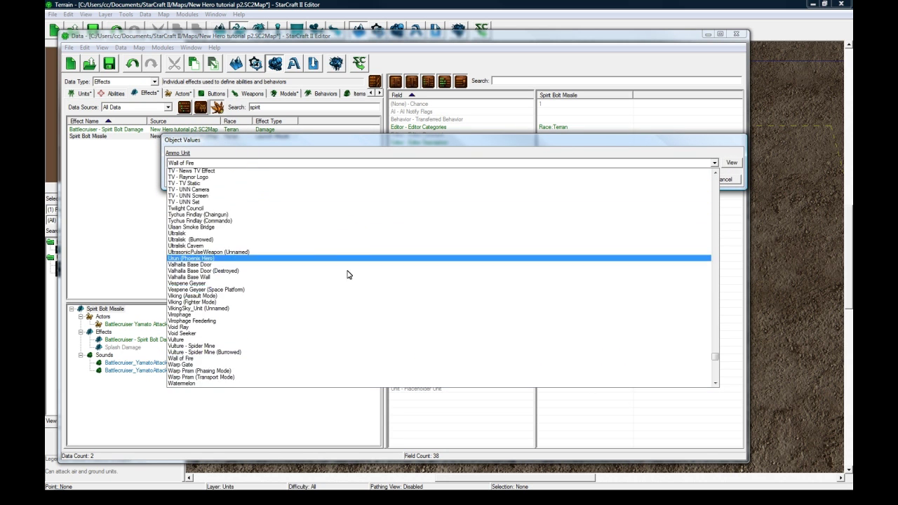
pyautogui.write('w')
pyautogui.scroll(-16, 256, 324)
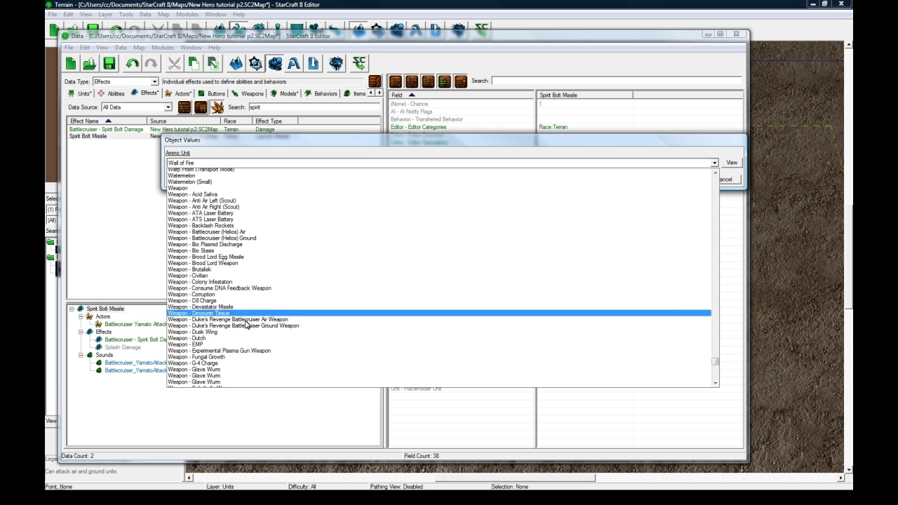
pyautogui.scroll(-6, 245, 324)
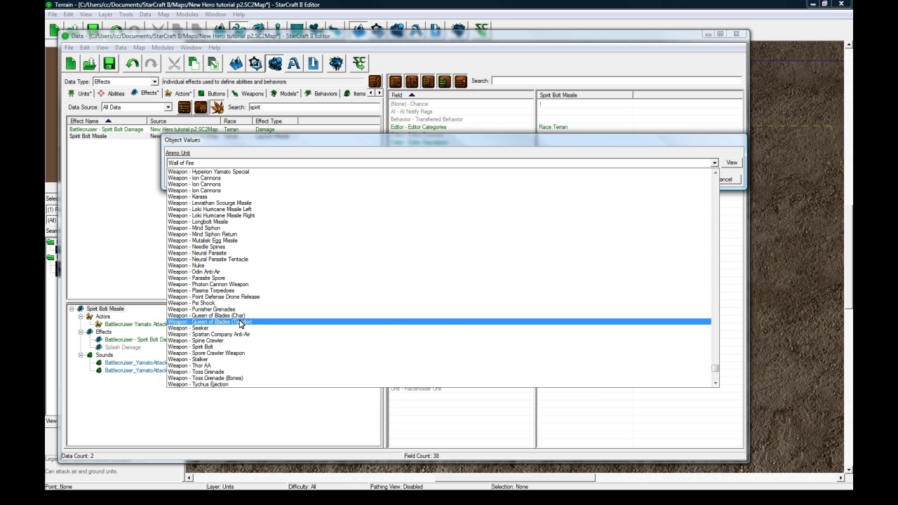
pyautogui.click(230, 346)
pyautogui.click(684, 179)
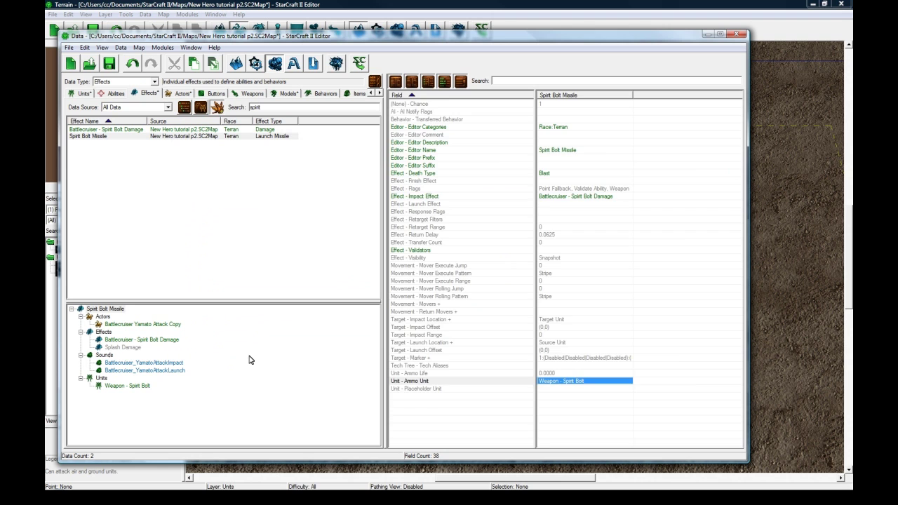
# Select the Weapon - Spirit Bolt unit in the tree to view its fields
pyautogui.click(137, 386)
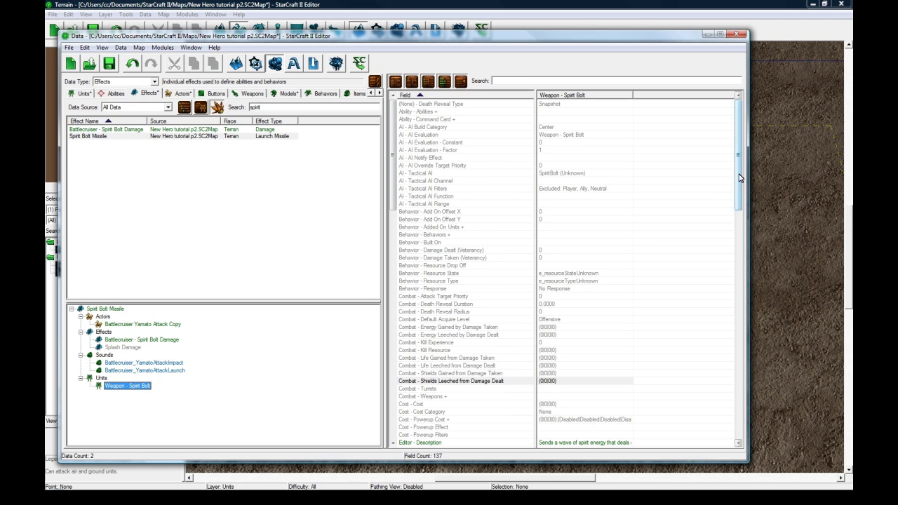
pyautogui.moveTo(744, 185); pyautogui.dragTo(718, 160)
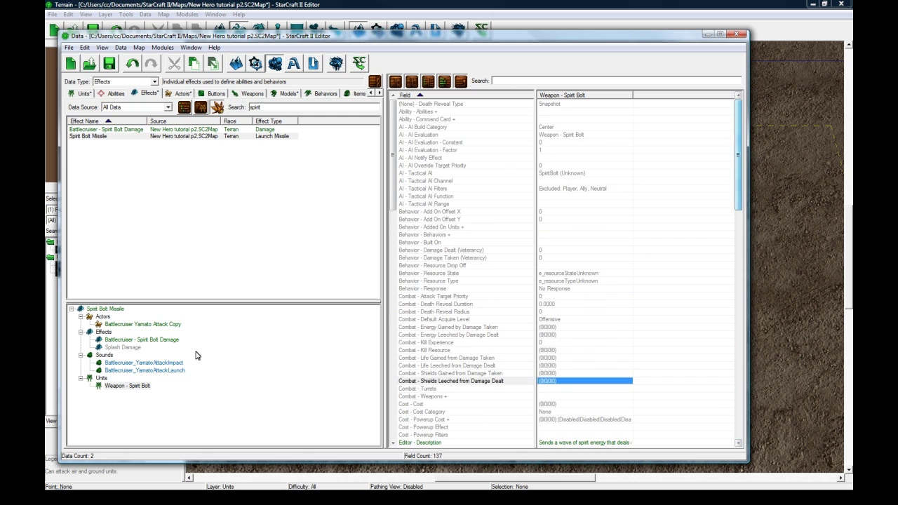
pyautogui.click(124, 385)
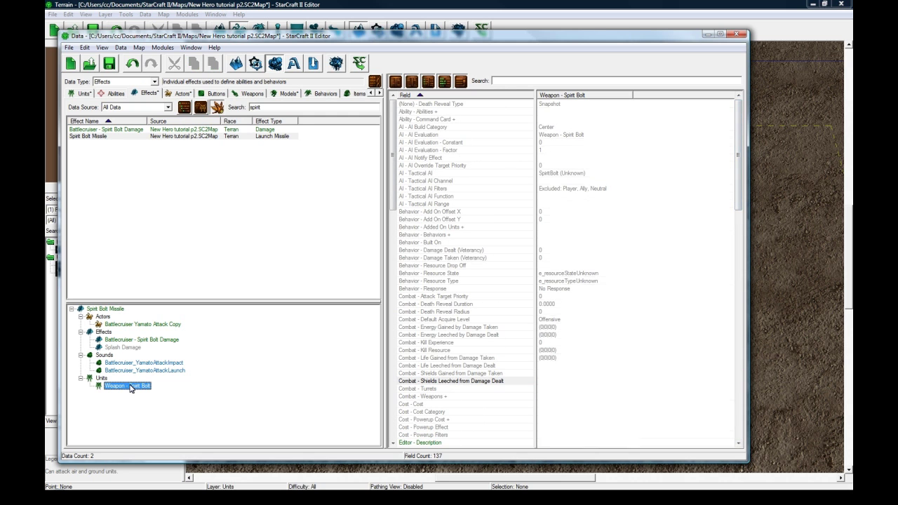
# Open the Battlecruiser Yamato Attack Copy actor's properties and remove 'Copy' from its name
pyautogui.click(159, 326)
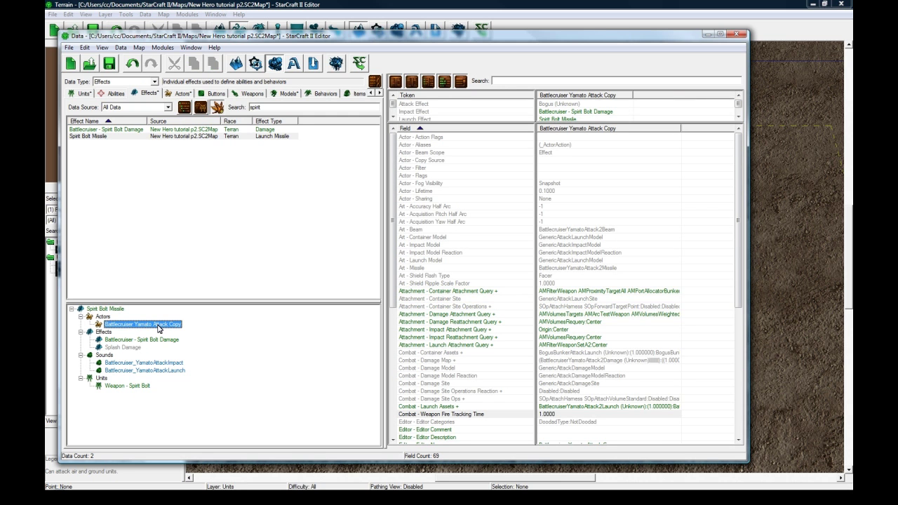
pyautogui.doubleClick(159, 326)
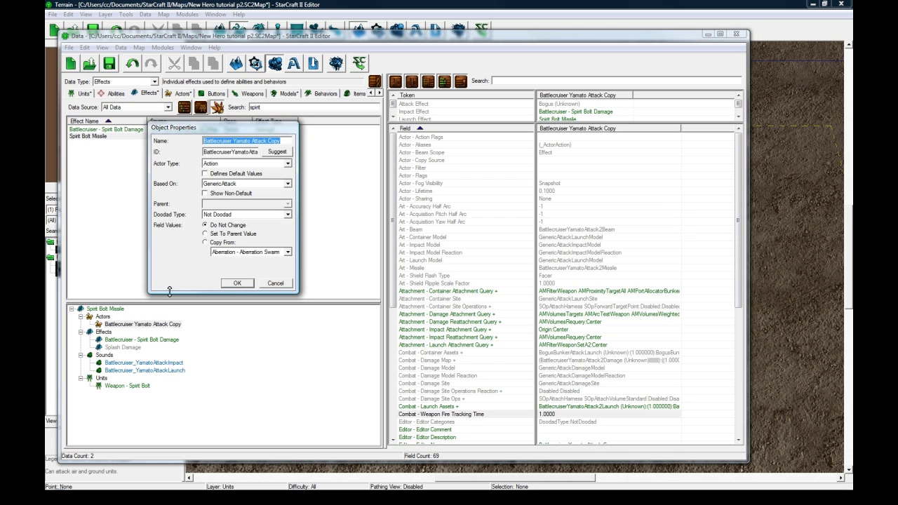
pyautogui.doubleClick(273, 140)
pyautogui.press('BackSpace')
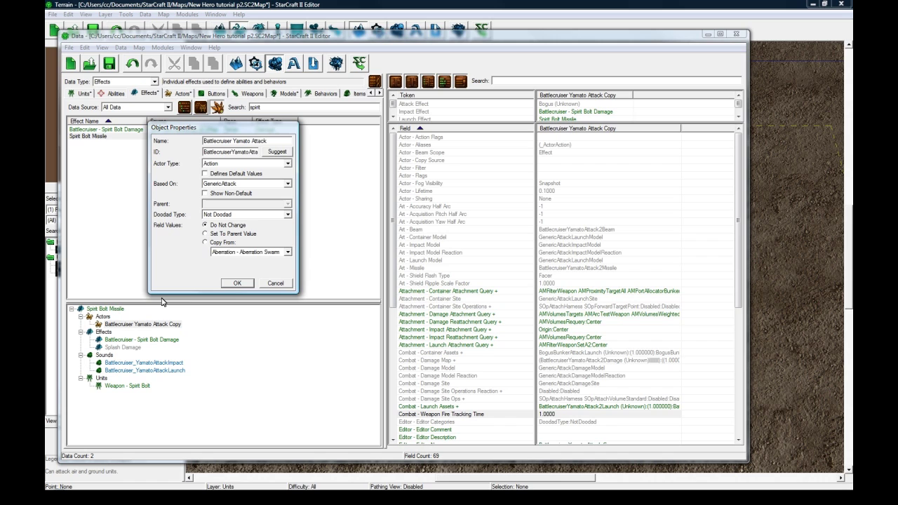
pyautogui.click(232, 164)
pyautogui.click(225, 171)
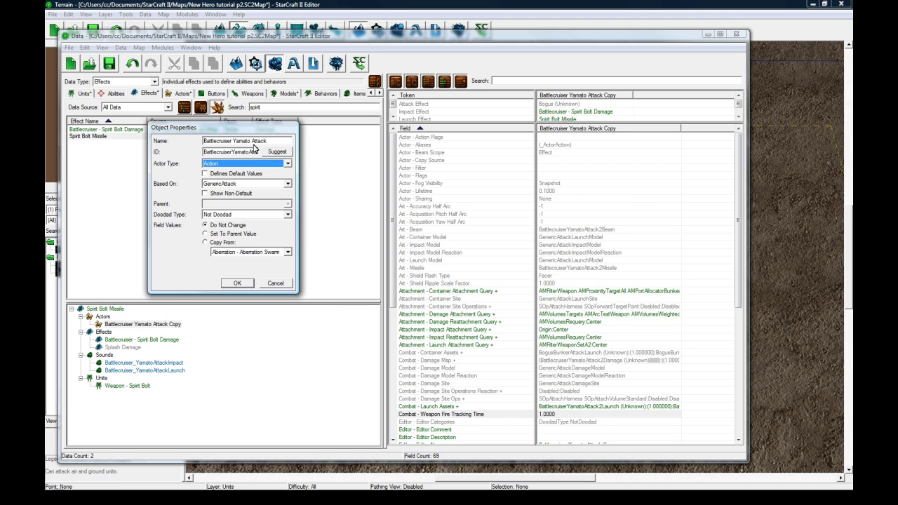
# Rename the actor Spirit Bolt Attack with ID SpiritBoltAttack, keeping Actor Type Action
pyautogui.click(253, 144)
pyautogui.moveTo(245, 143); pyautogui.dragTo(177, 146)
pyautogui.write('Spirit')
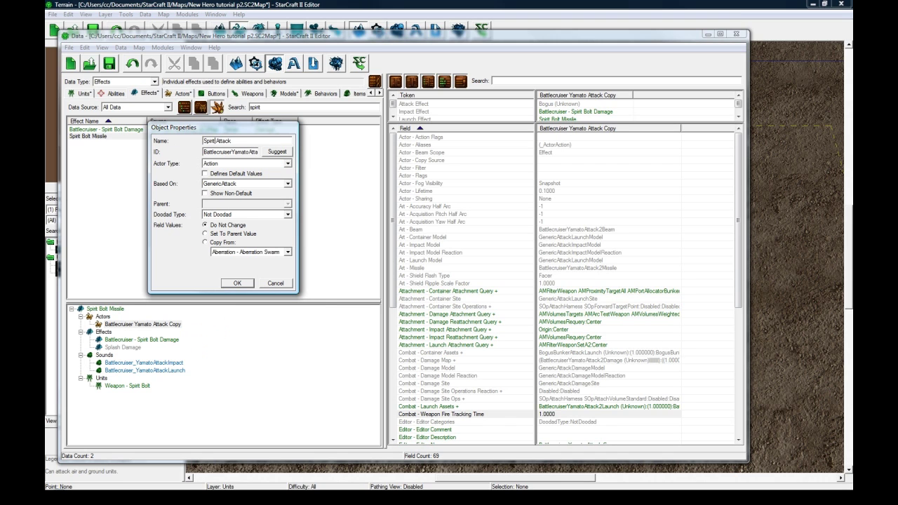
pyautogui.write(' Bol')
pyautogui.click(277, 152)
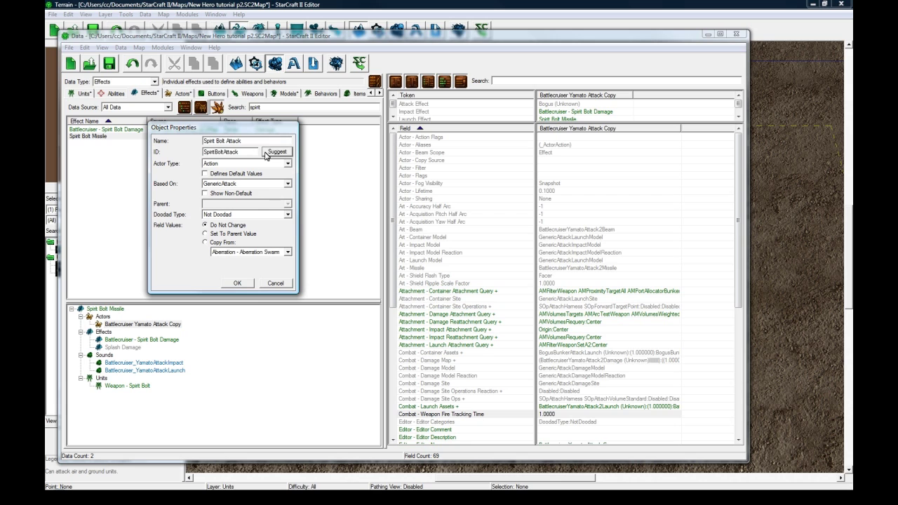
pyautogui.click(218, 164)
pyautogui.click(218, 163)
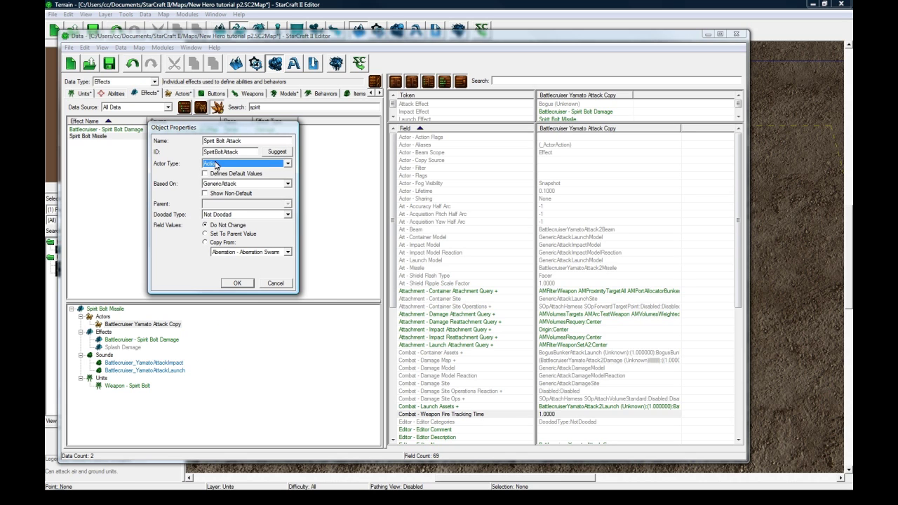
pyautogui.click(235, 285)
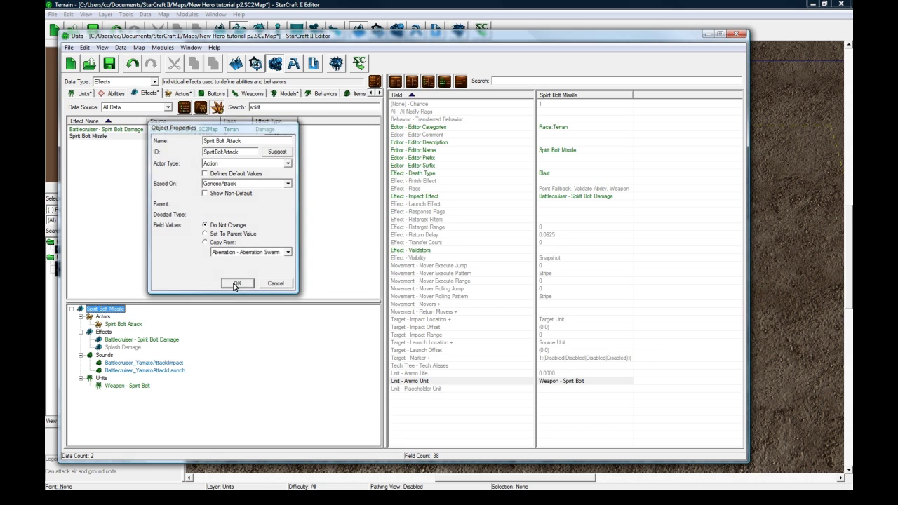
pyautogui.click(138, 325)
# Clear the damage effect's Editor Prefix so it reads Spirit Bolt Damage
pyautogui.click(578, 113)
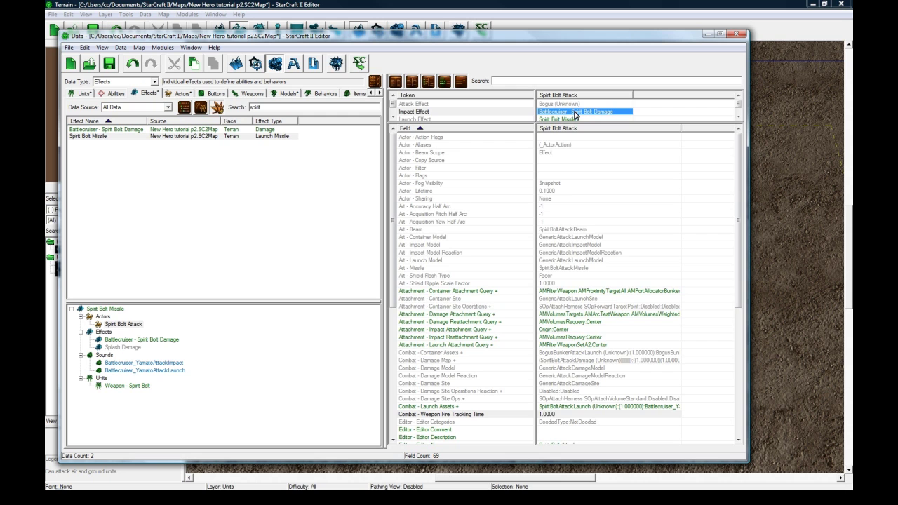
pyautogui.click(136, 340)
pyautogui.doubleClick(560, 197)
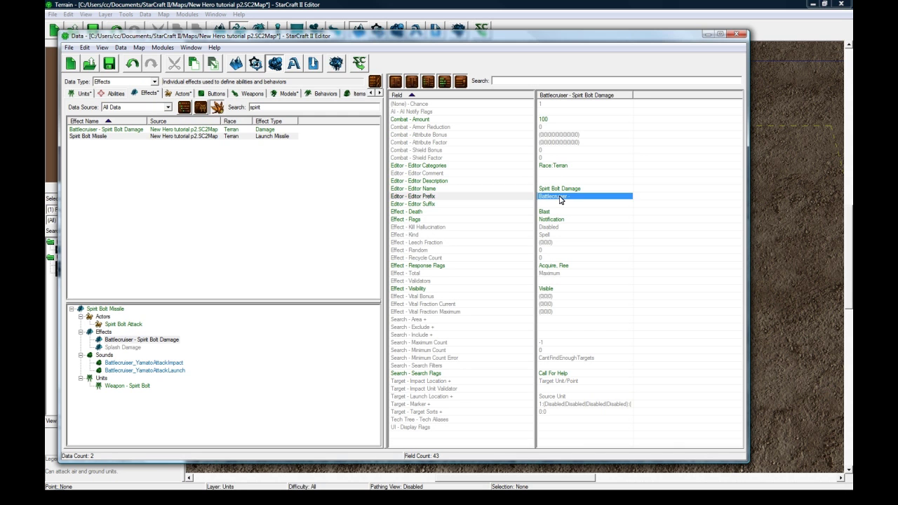
pyautogui.press('Delete')
pyautogui.press('Return')
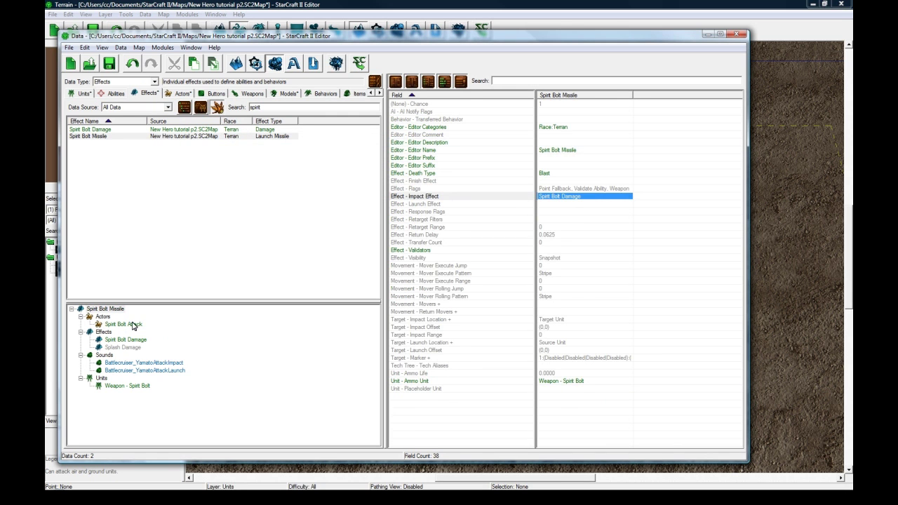
# Review Spirit Bolt Attack's launch effect, missile art and attachment queries without changes
pyautogui.click(125, 324)
pyautogui.click(565, 118)
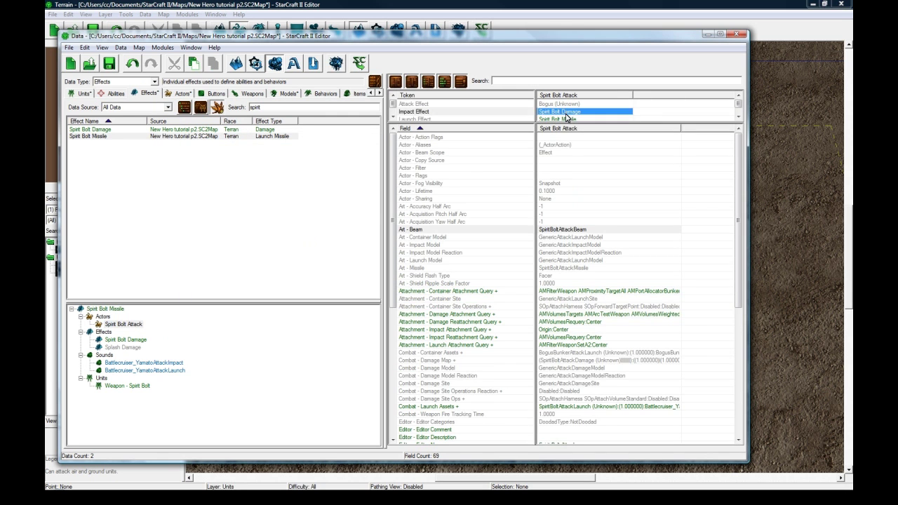
pyautogui.click(565, 200)
pyautogui.click(564, 268)
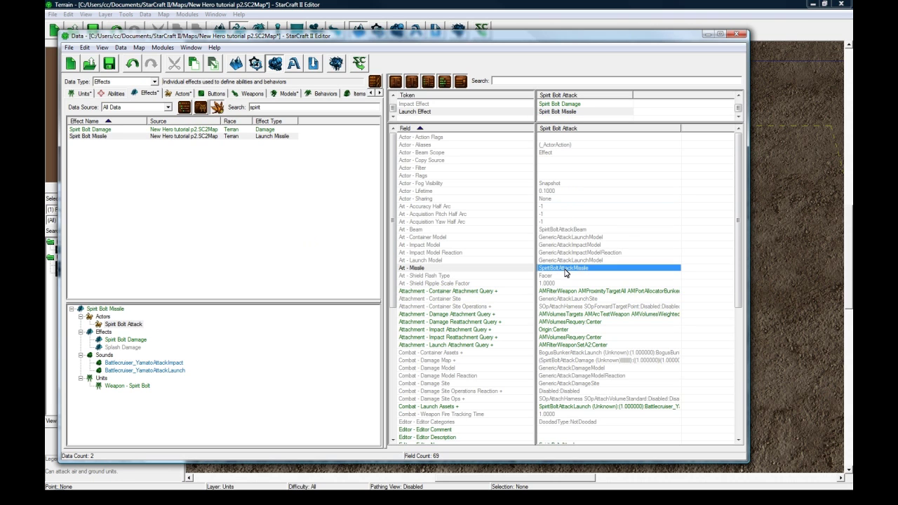
pyautogui.doubleClick(565, 269)
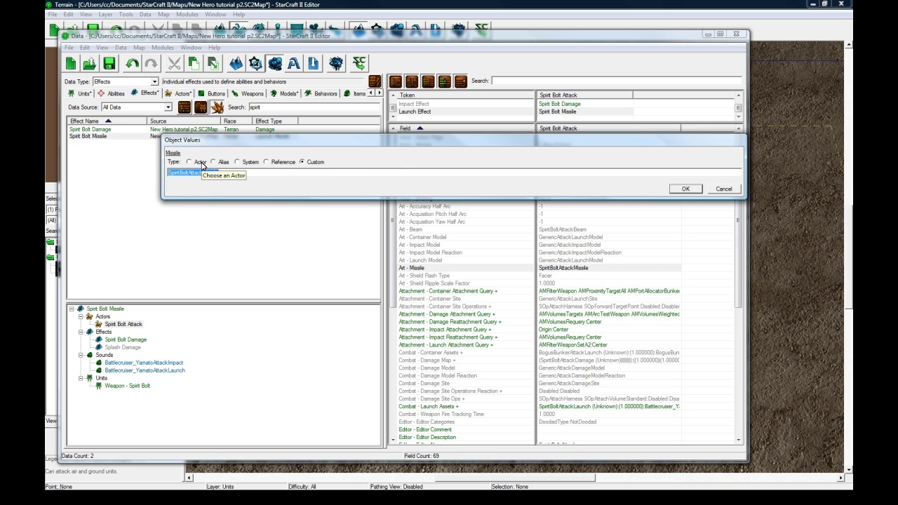
pyautogui.click(723, 188)
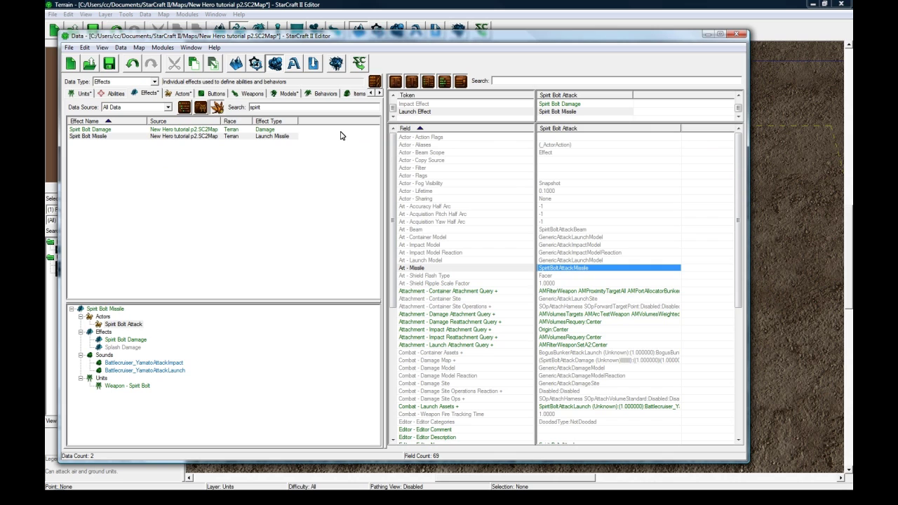
pyautogui.click(573, 291)
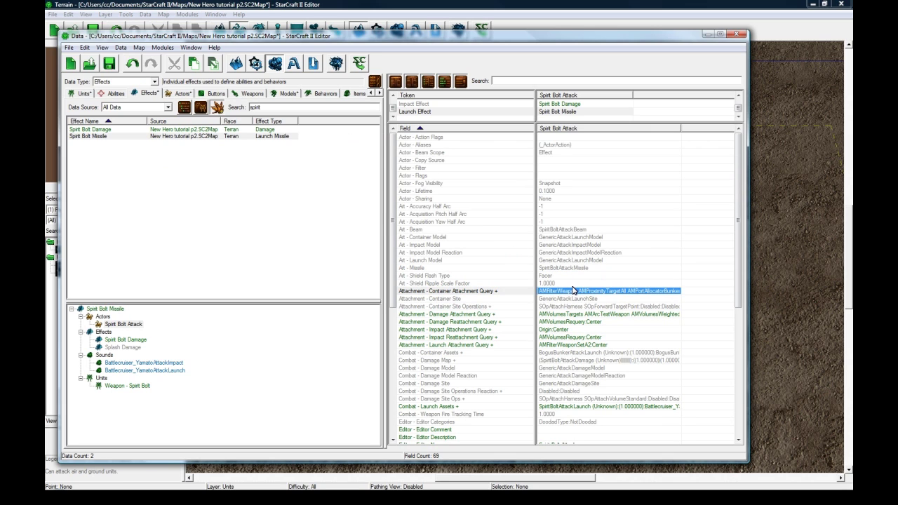
pyautogui.click(575, 329)
pyautogui.click(568, 338)
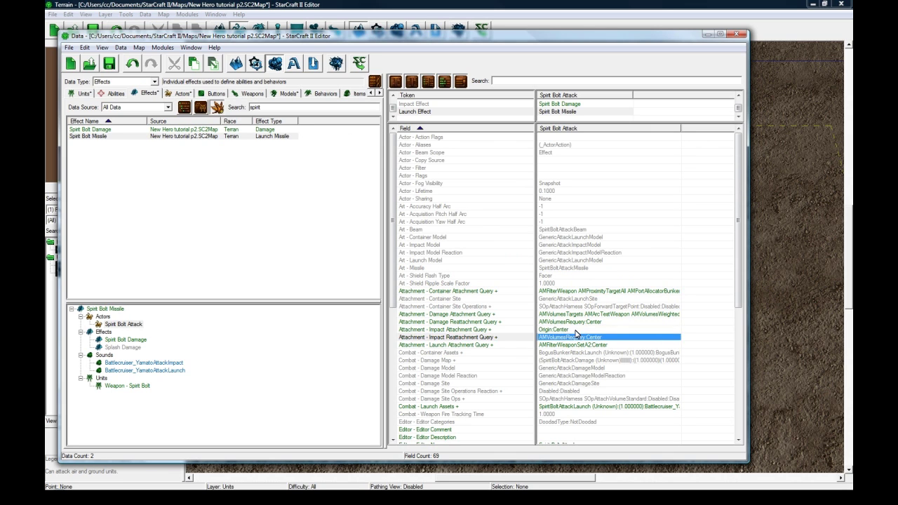
# Check the Origin:Center impact attachment query and close it unchanged
pyautogui.click(556, 329)
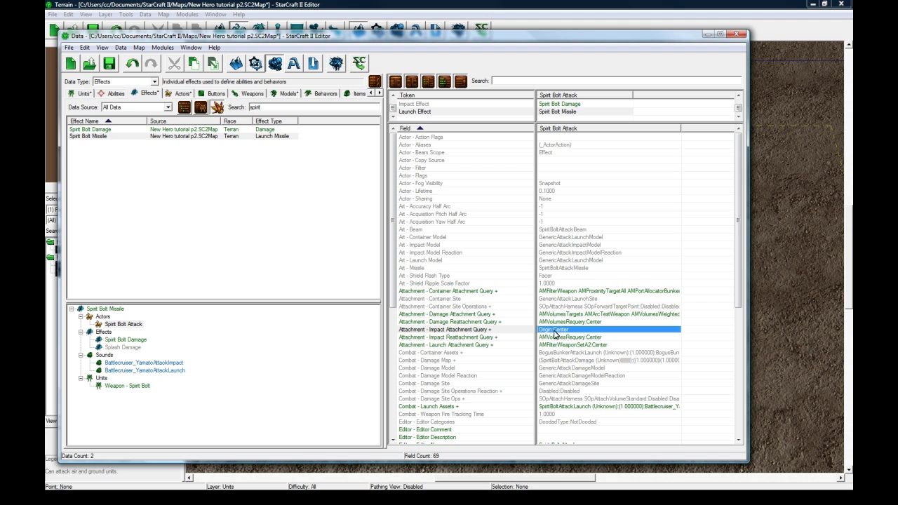
pyautogui.doubleClick(555, 330)
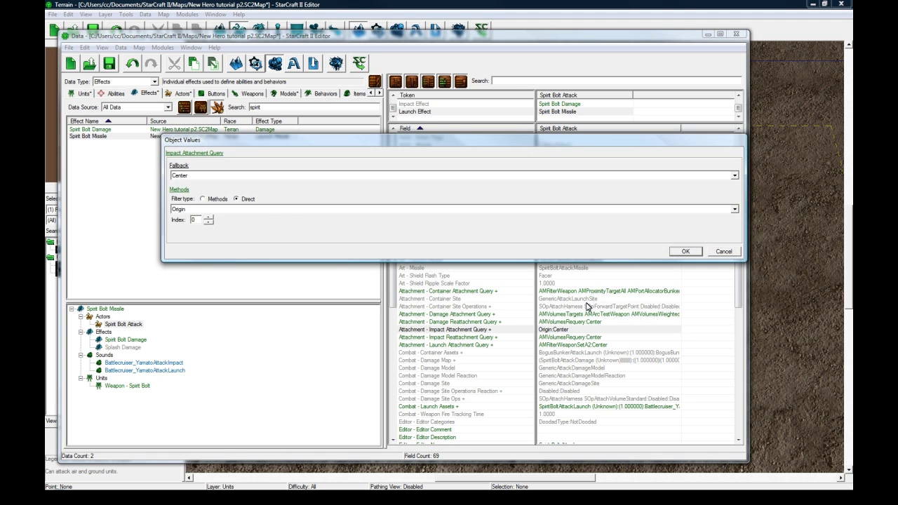
pyautogui.click(727, 251)
# Inspect the launch attachment query's methods and Center fallback, leaving it unchanged
pyautogui.click(549, 344)
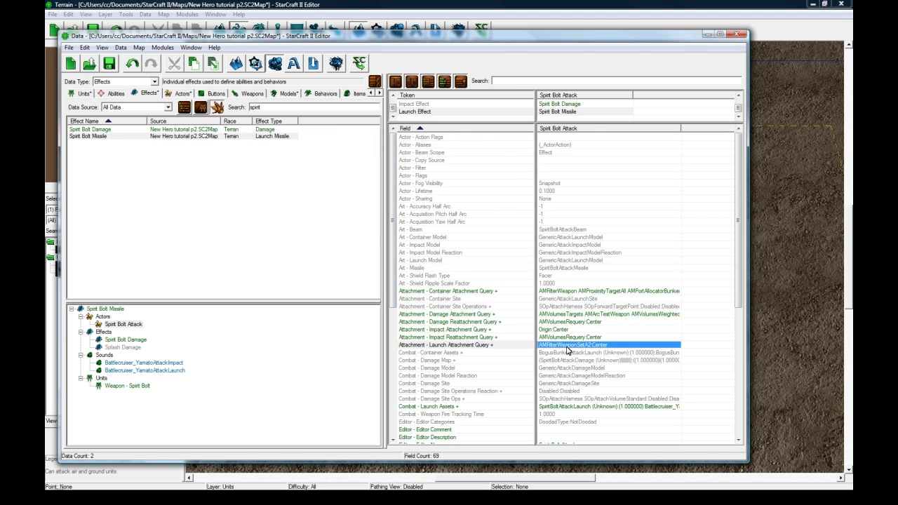
pyautogui.doubleClick(569, 348)
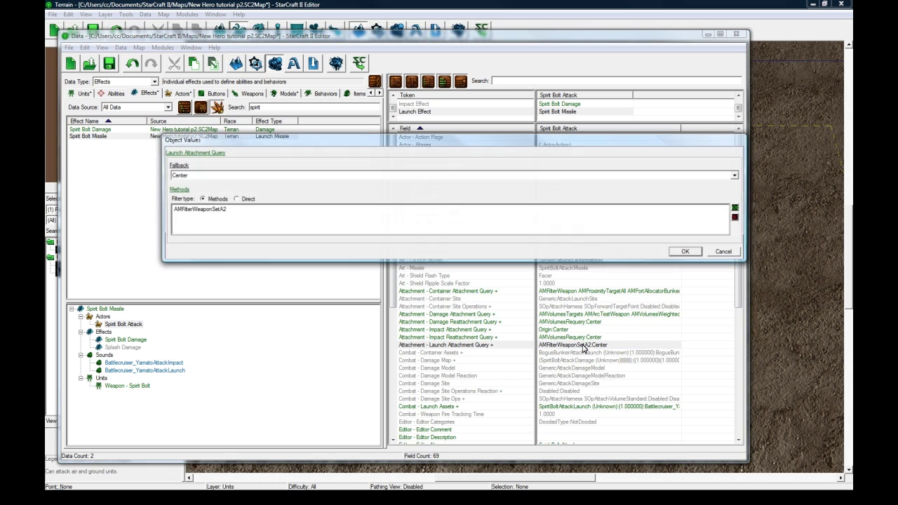
pyautogui.click(196, 213)
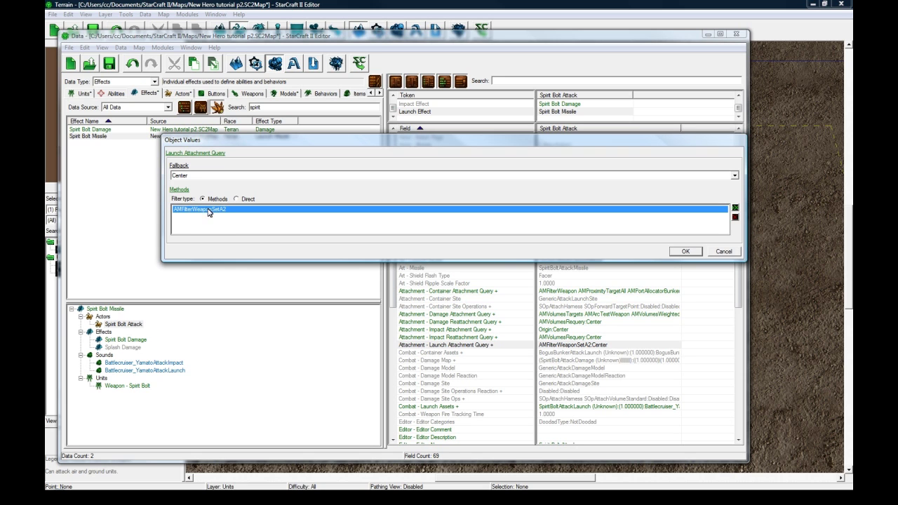
pyautogui.click(219, 211)
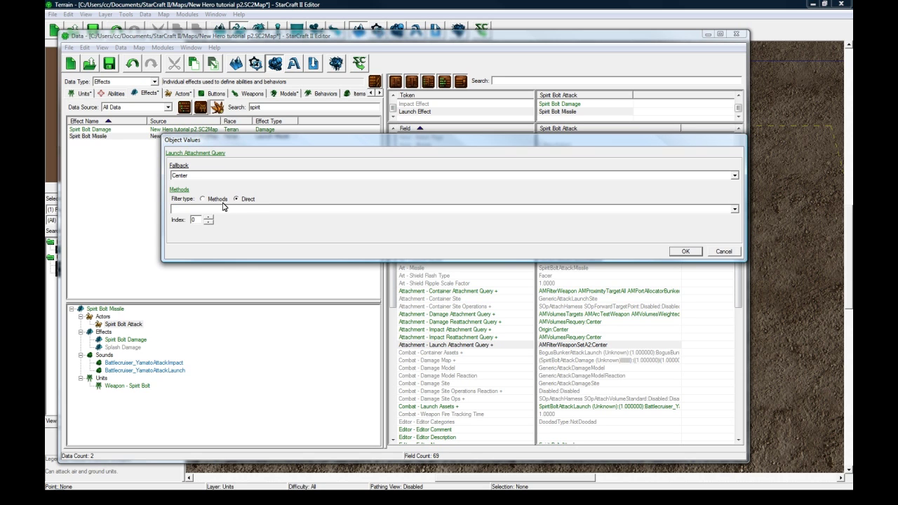
pyautogui.click(220, 211)
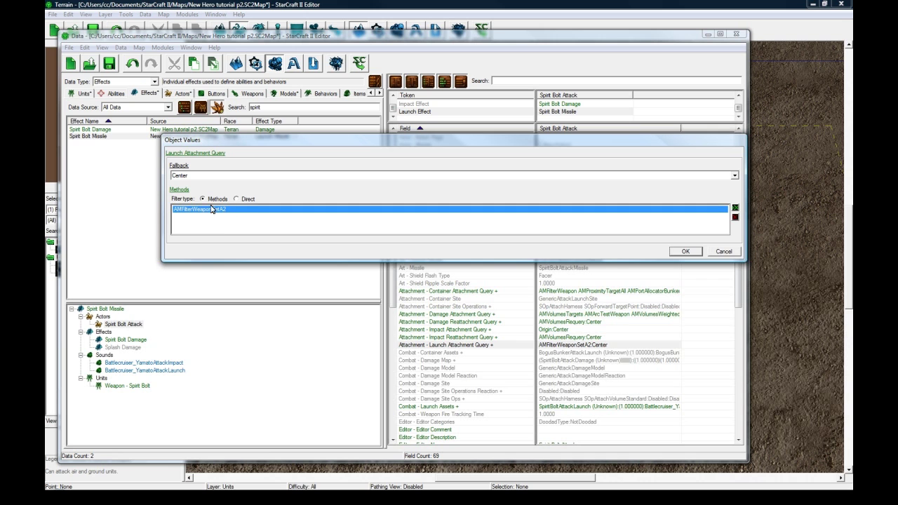
pyautogui.click(187, 177)
pyautogui.click(187, 176)
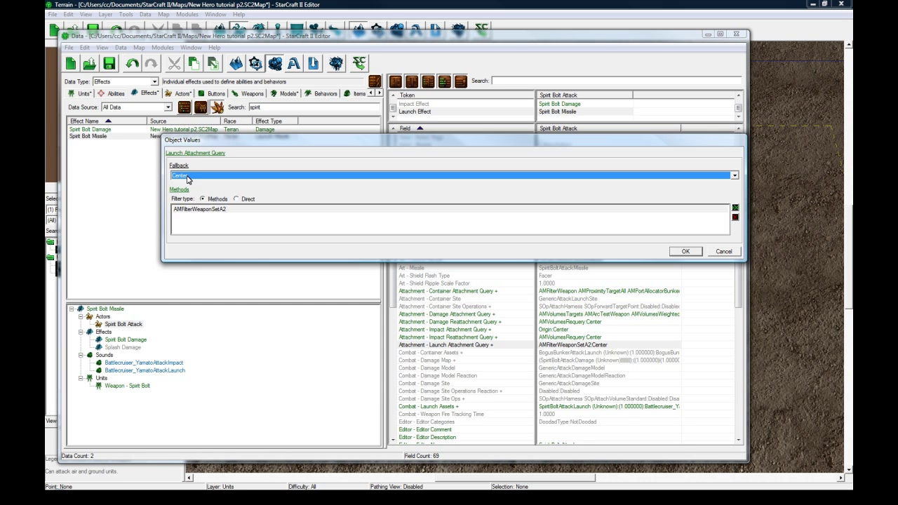
pyautogui.click(732, 254)
pyautogui.click(570, 361)
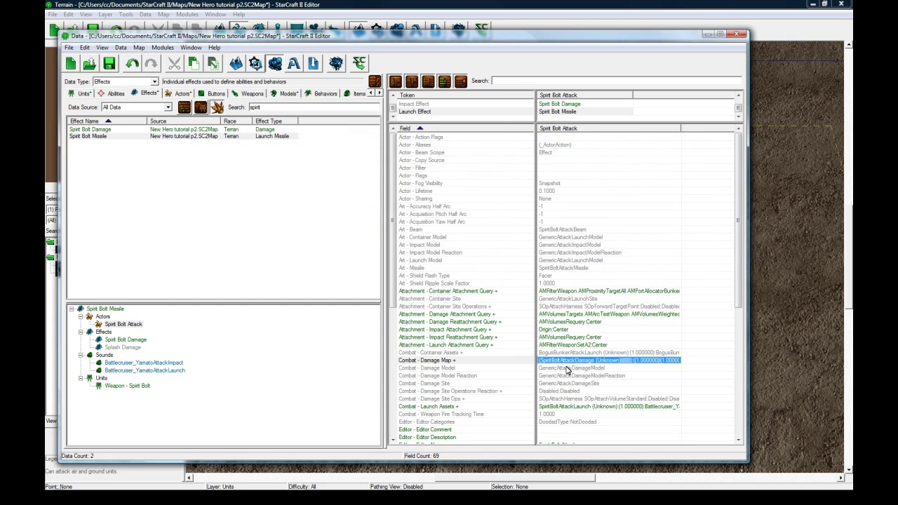
pyautogui.scroll(-5, 567, 370)
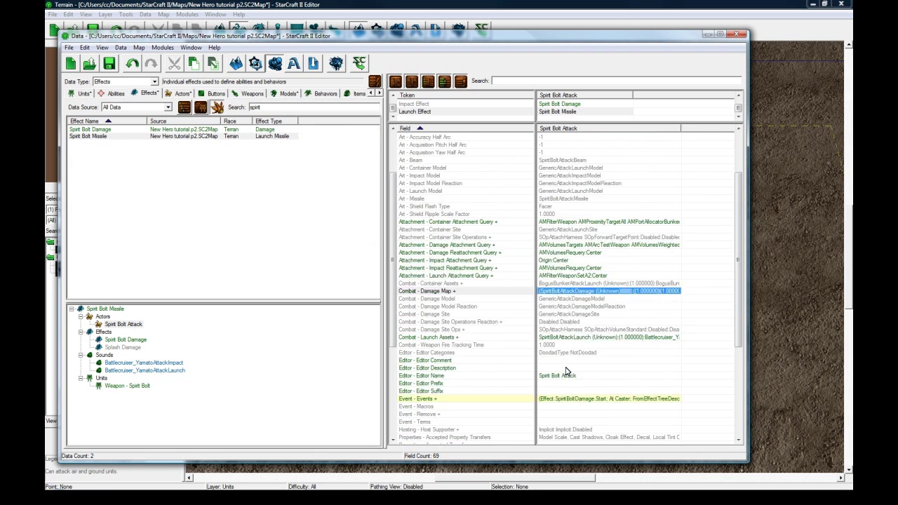
# Set the Launch Assets sound to Karass_PlasmaSurgeLaunch
pyautogui.click(570, 292)
pyautogui.doubleClick(569, 293)
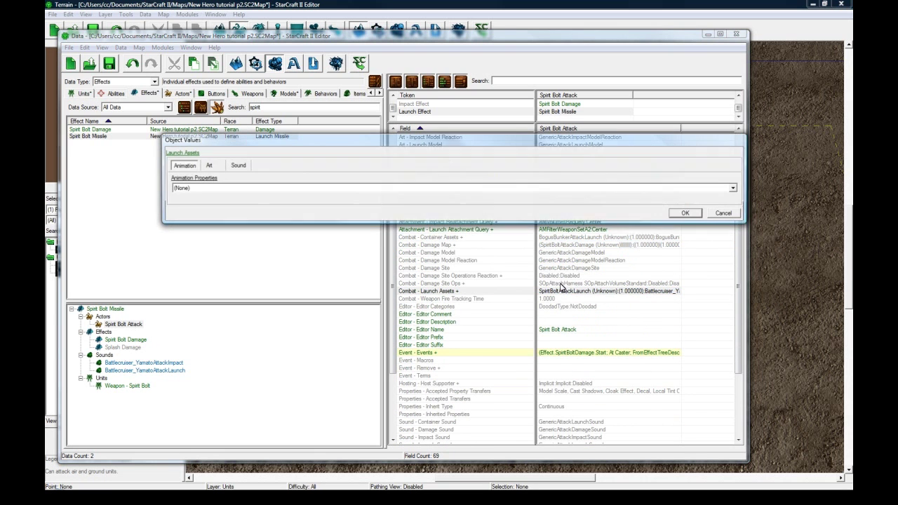
pyautogui.click(209, 165)
pyautogui.click(238, 167)
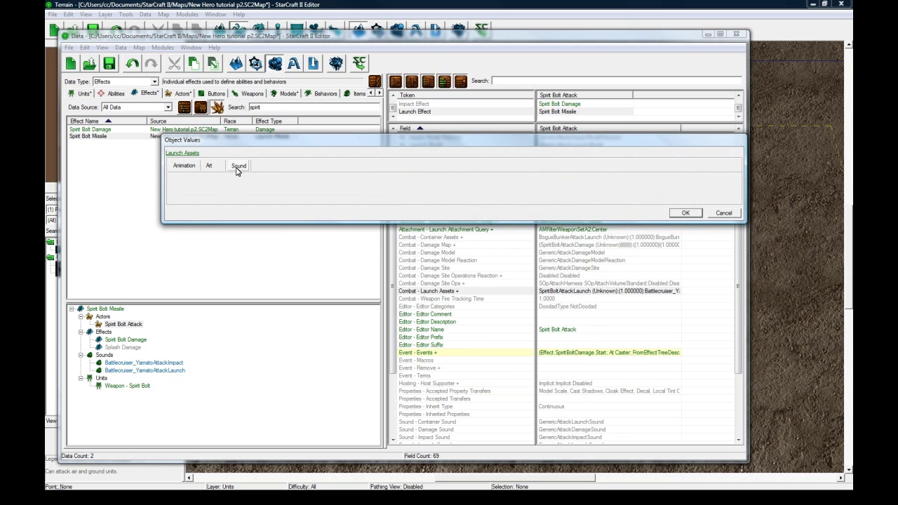
pyautogui.click(209, 188)
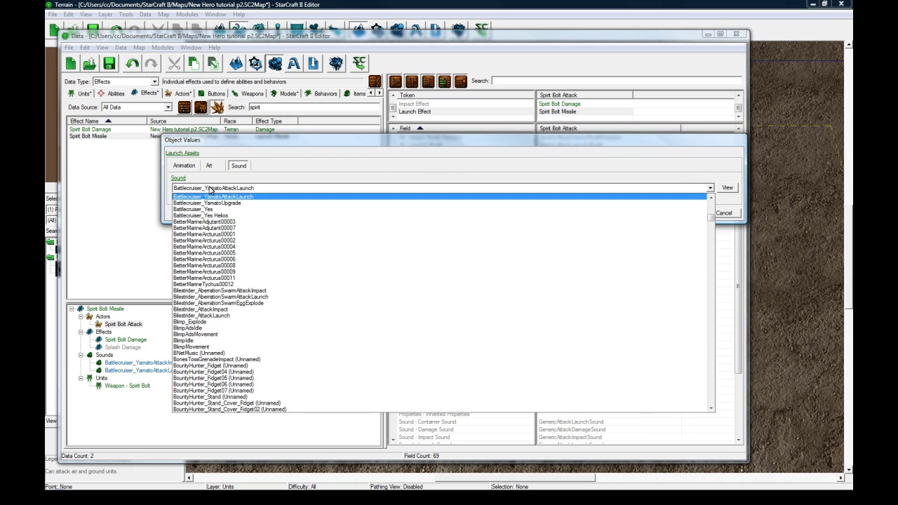
pyautogui.scroll(-20, 296, 340)
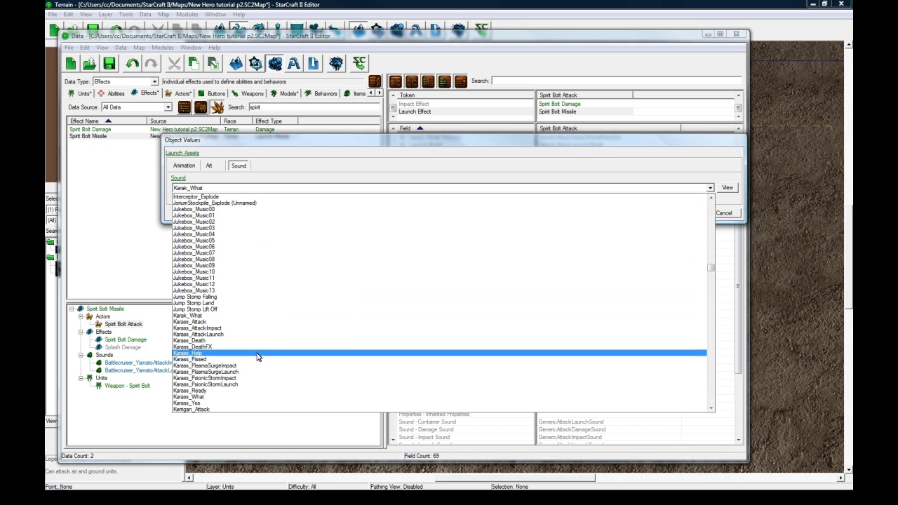
pyautogui.scroll(-1, 257, 352)
pyautogui.click(250, 353)
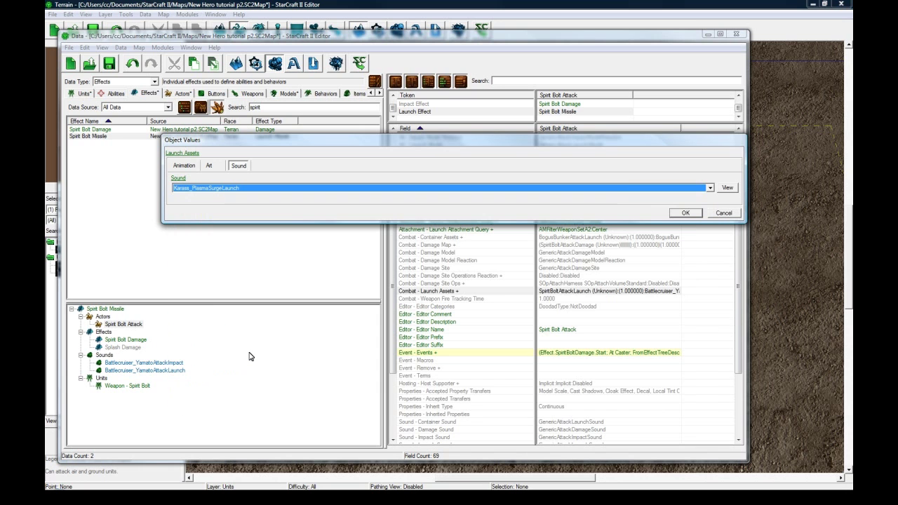
pyautogui.click(684, 214)
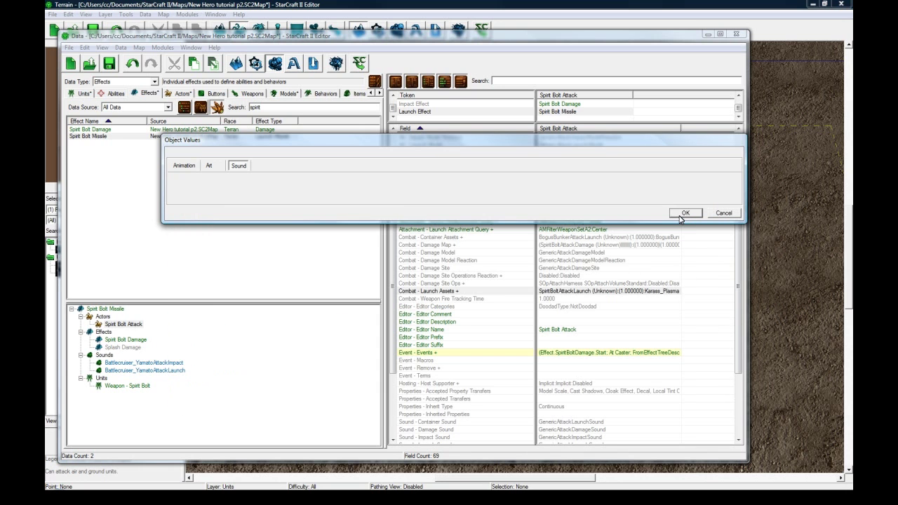
pyautogui.click(558, 246)
pyautogui.scroll(-3, 557, 247)
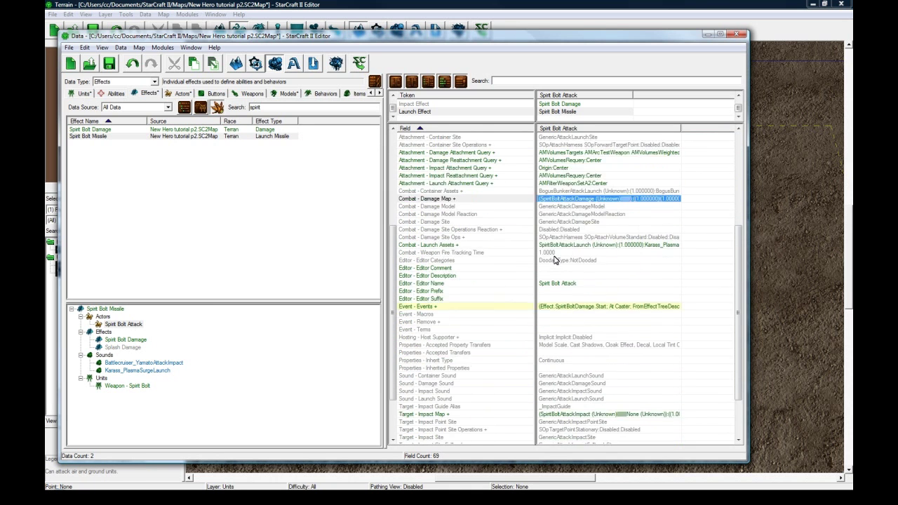
# Set the impact map's None entry sound to Karass_PlasmaSurgeImpact
pyautogui.doubleClick(557, 392)
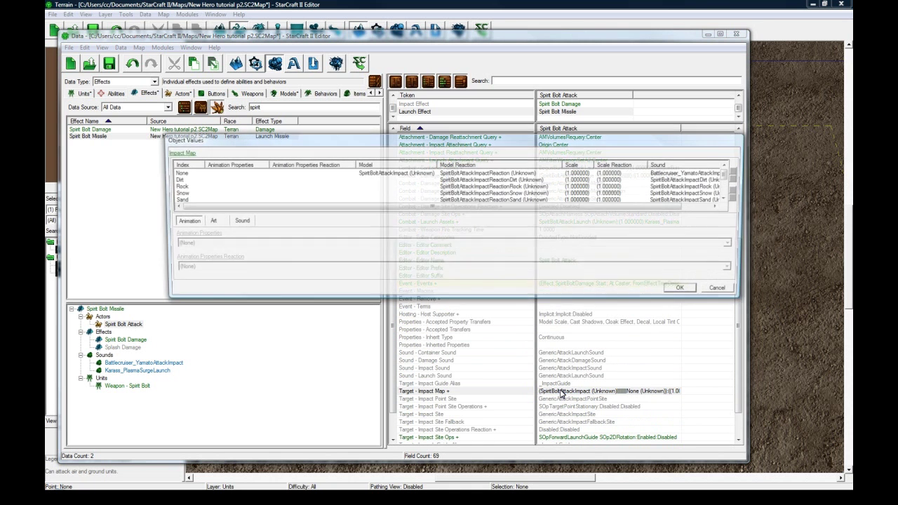
pyautogui.click(260, 174)
pyautogui.click(211, 223)
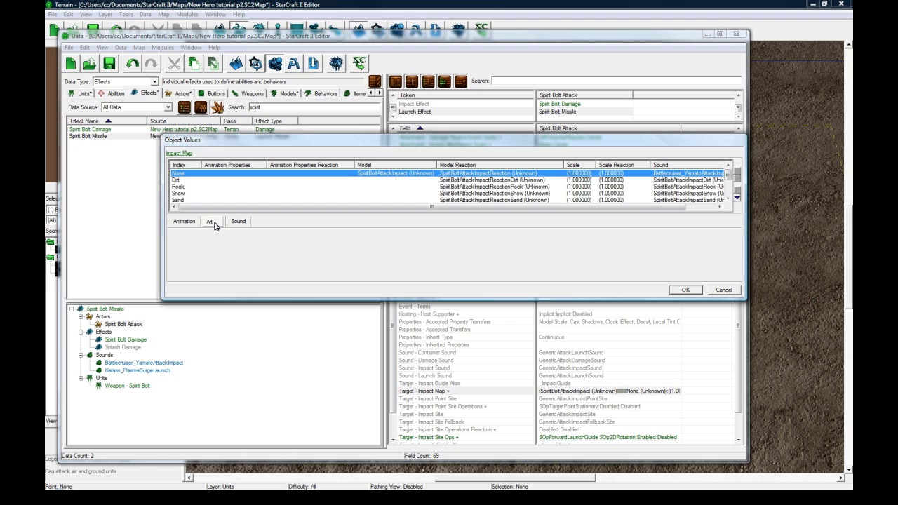
pyautogui.click(237, 222)
pyautogui.click(203, 245)
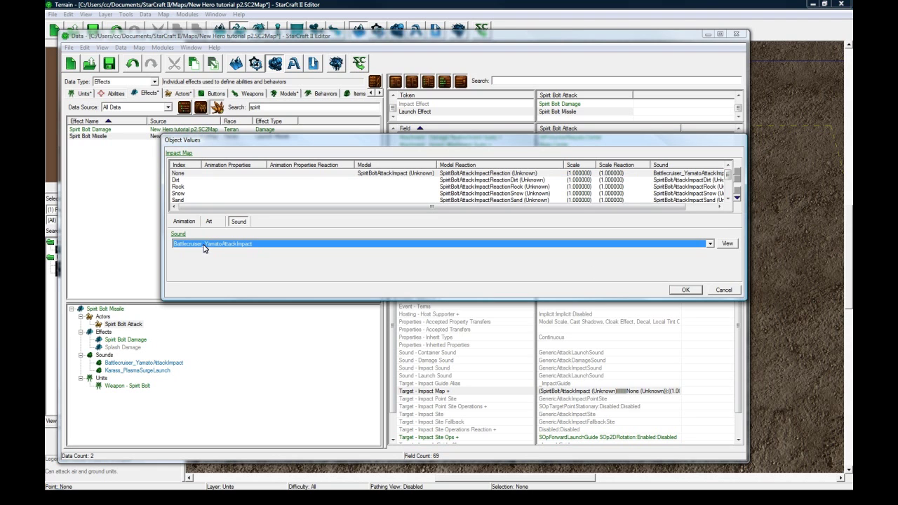
pyautogui.click(204, 245)
pyautogui.scroll(-20, 290, 337)
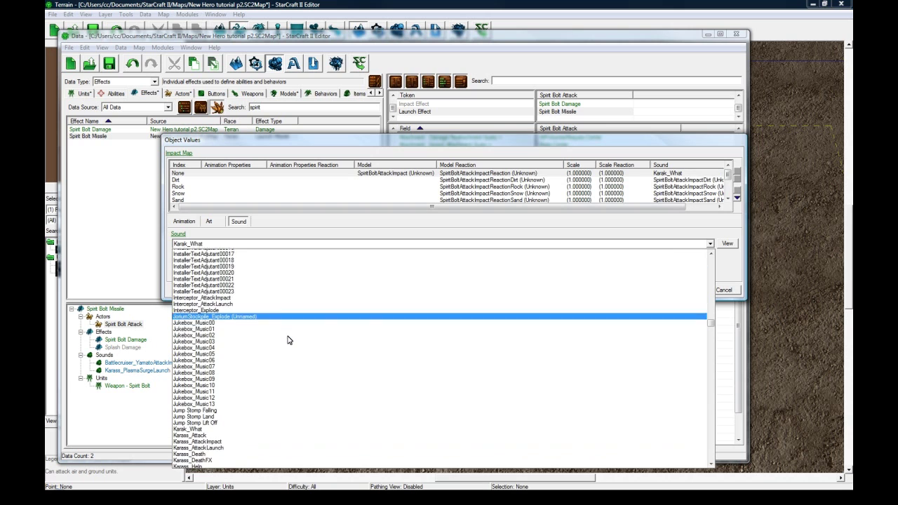
pyautogui.click(256, 365)
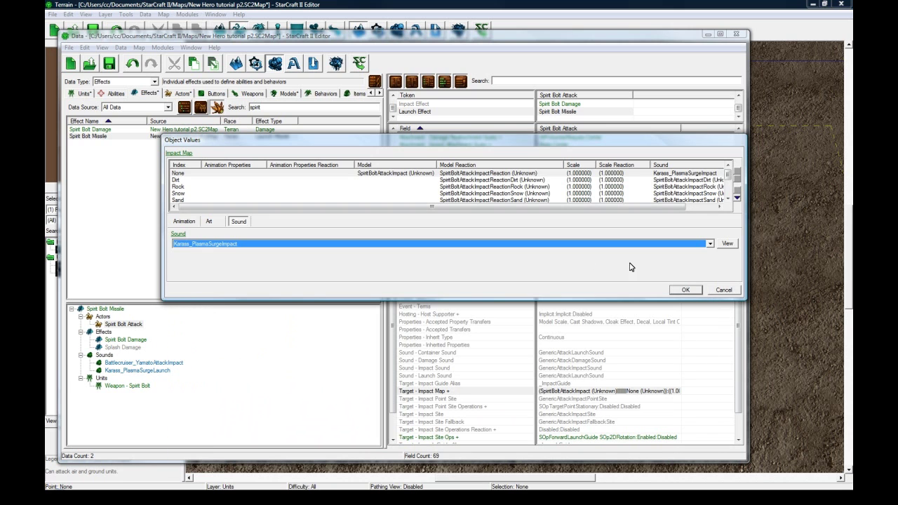
pyautogui.click(684, 290)
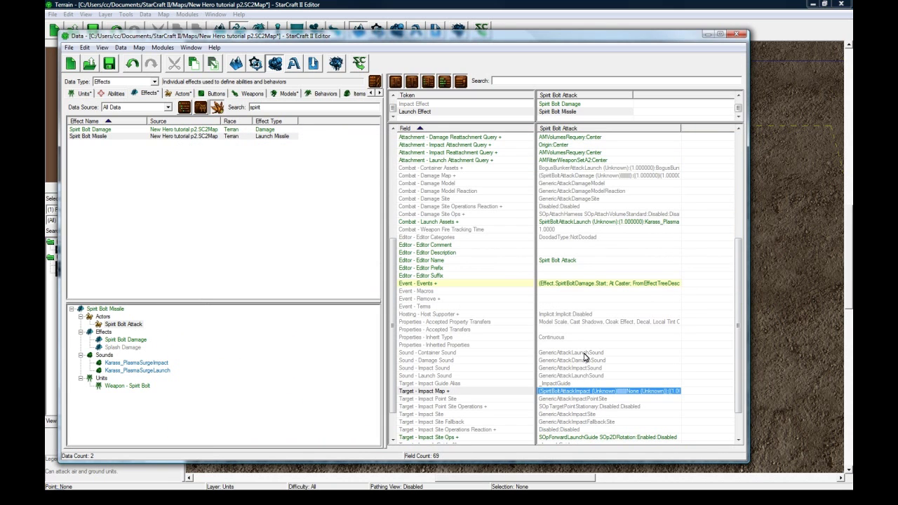
pyautogui.doubleClick(573, 283)
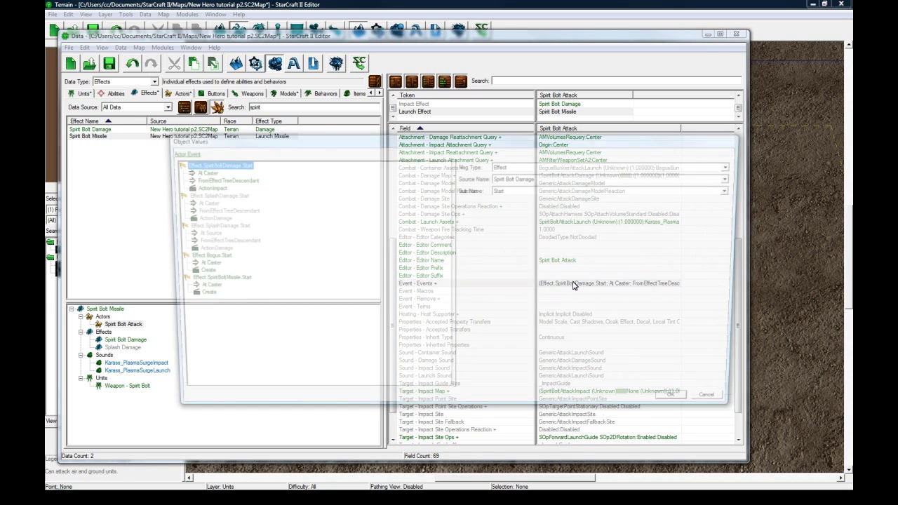
pyautogui.click(205, 258)
pyautogui.click(210, 280)
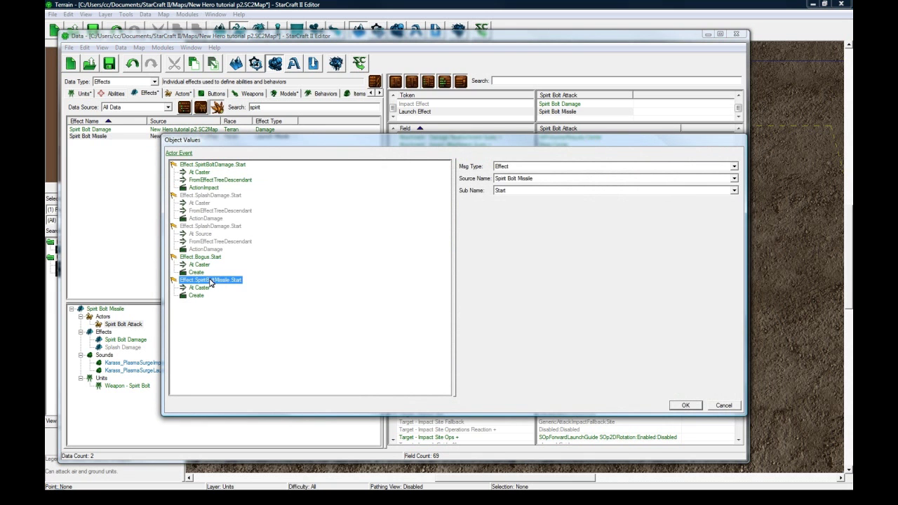
pyautogui.click(723, 406)
pyautogui.scroll(-2, 632, 386)
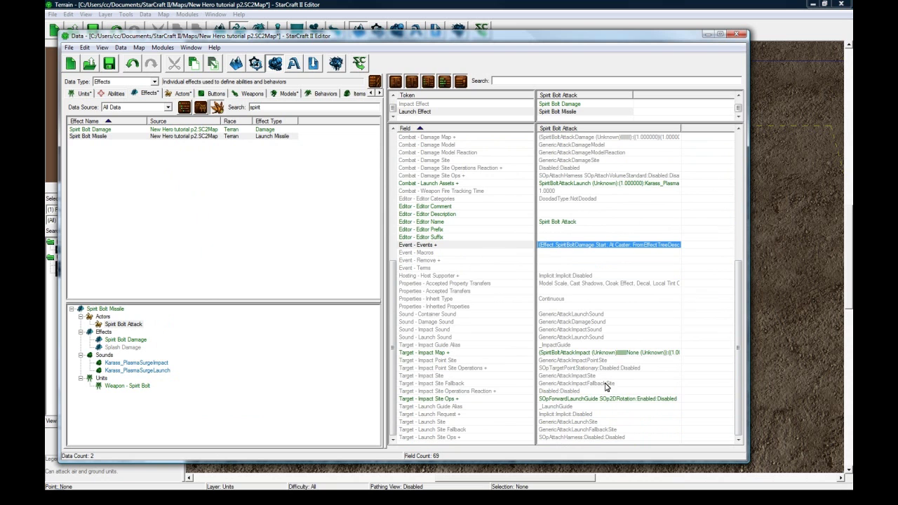
pyautogui.click(601, 399)
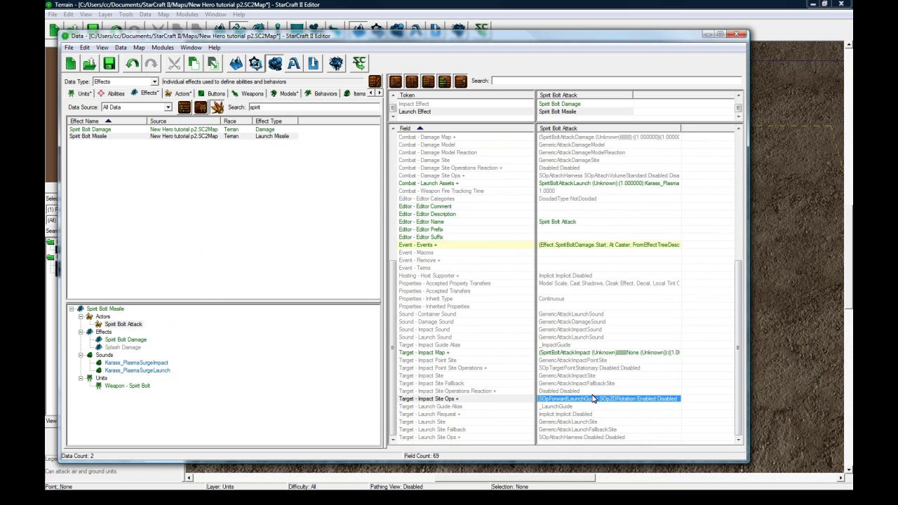
pyautogui.scroll(10, 607, 354)
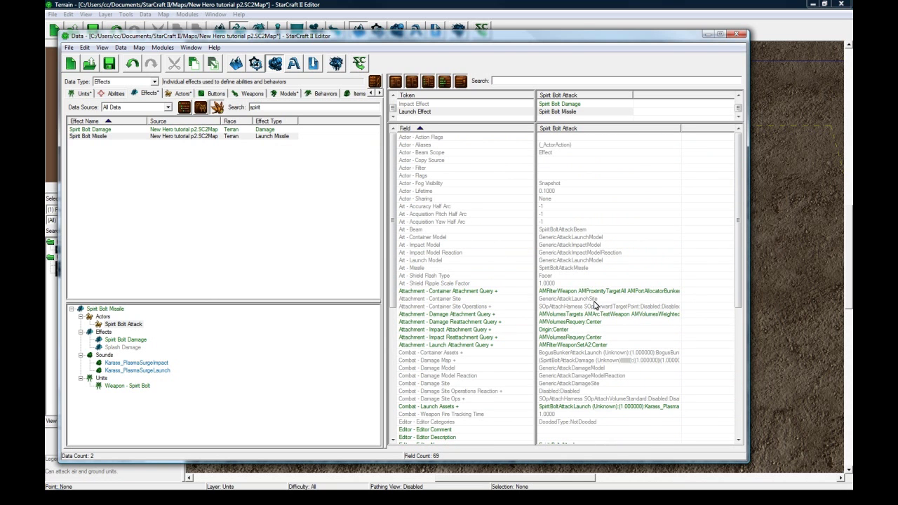
pyautogui.scroll(-3, 589, 315)
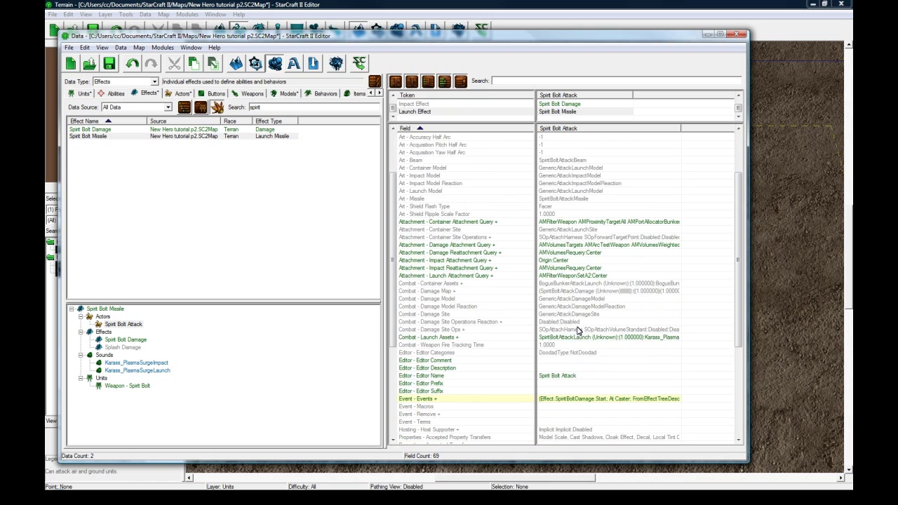
# Switch to Actors data and show the Battlecruiser Yamato Attack Missile actor's fields
pyautogui.click(180, 94)
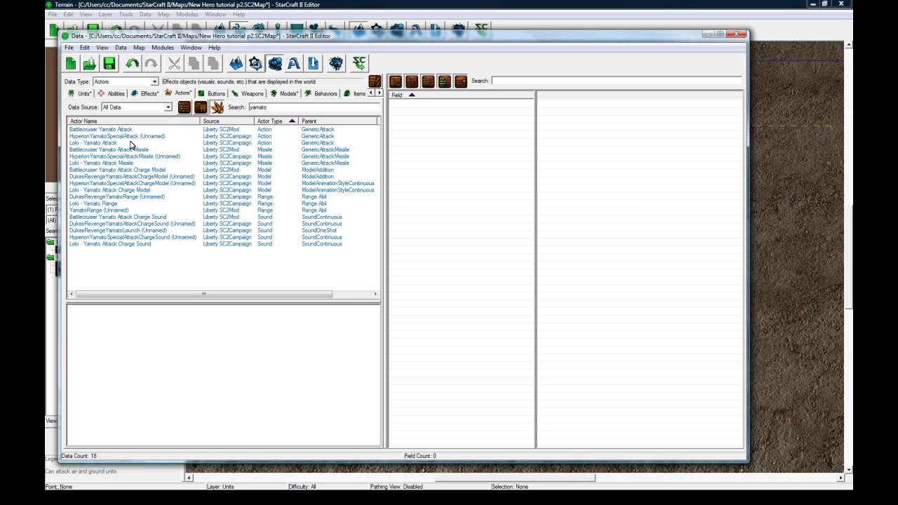
pyautogui.click(266, 151)
# Duplicate only the Battlecruiser Yamato Attack Missile actor itself
pyautogui.rightClick(267, 154)
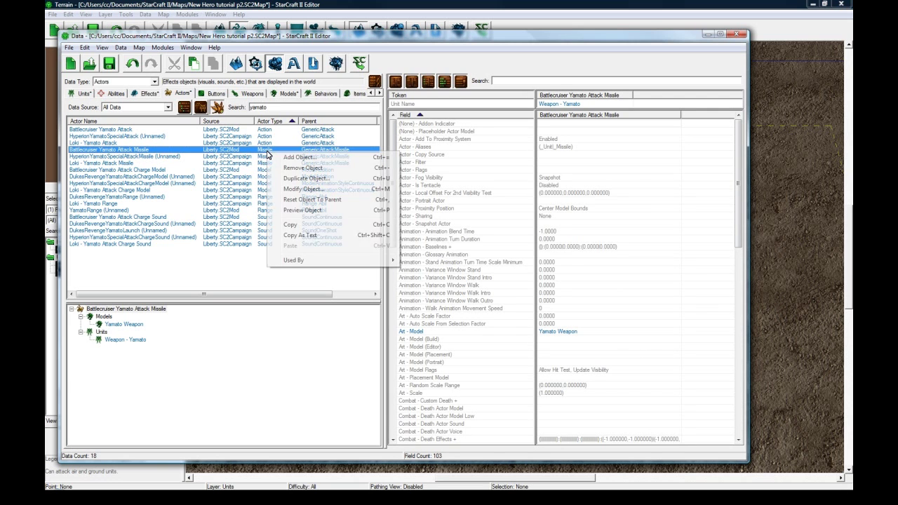
pyautogui.click(289, 180)
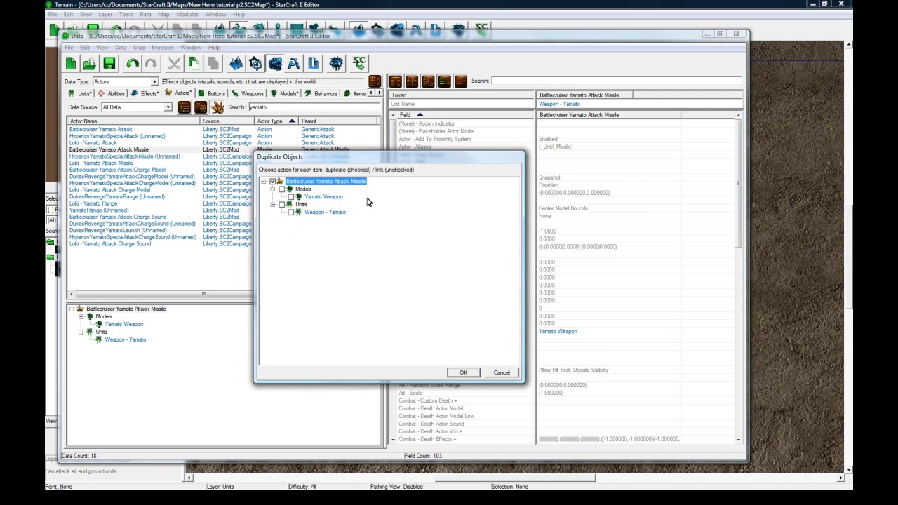
pyautogui.click(474, 376)
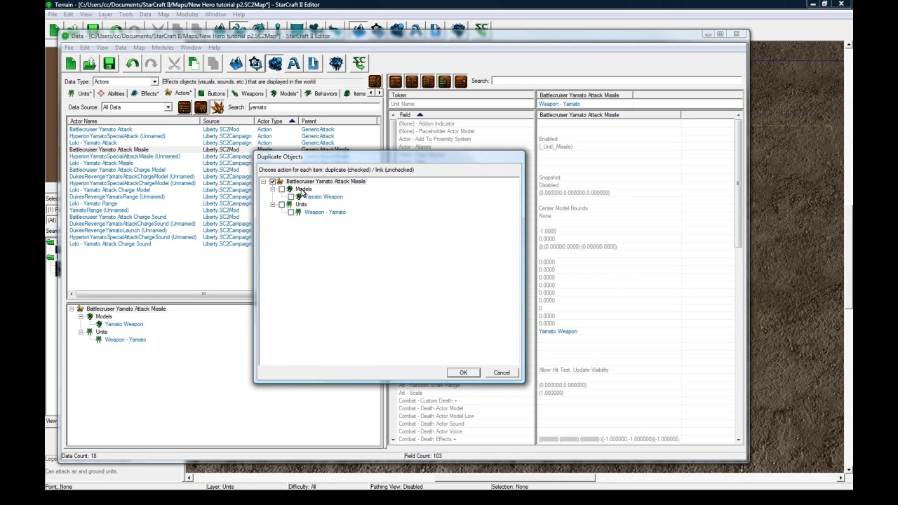
pyautogui.click(464, 376)
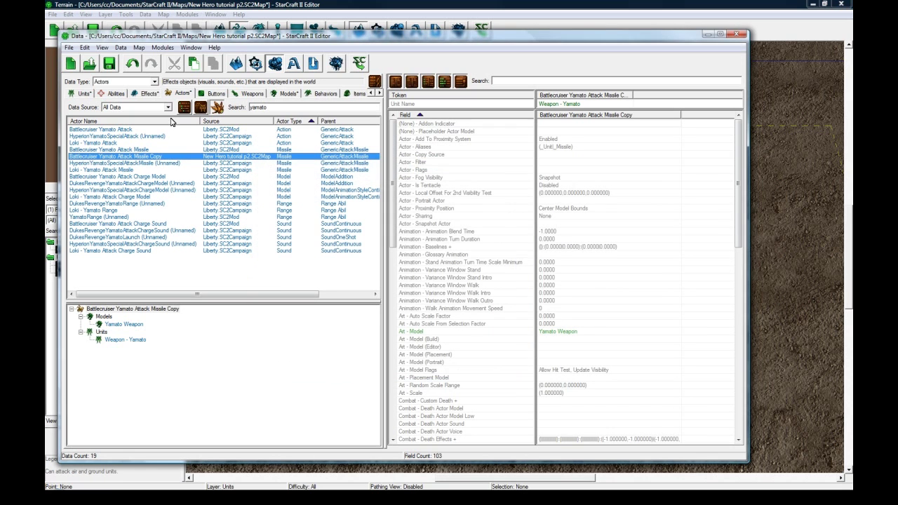
# Rename the copied actor Spirit Bolt Missile with ID SpiritBoltMissile
pyautogui.doubleClick(168, 160)
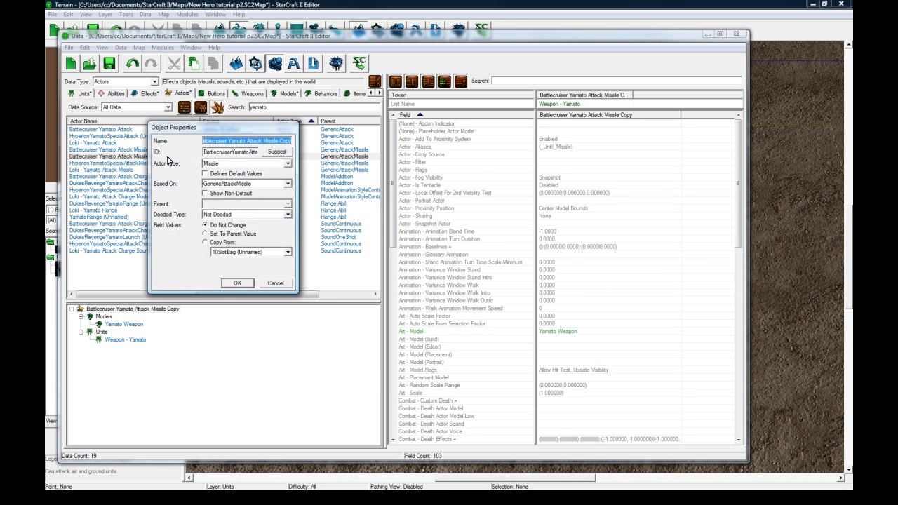
pyautogui.write('Spirit Bolt Missile')
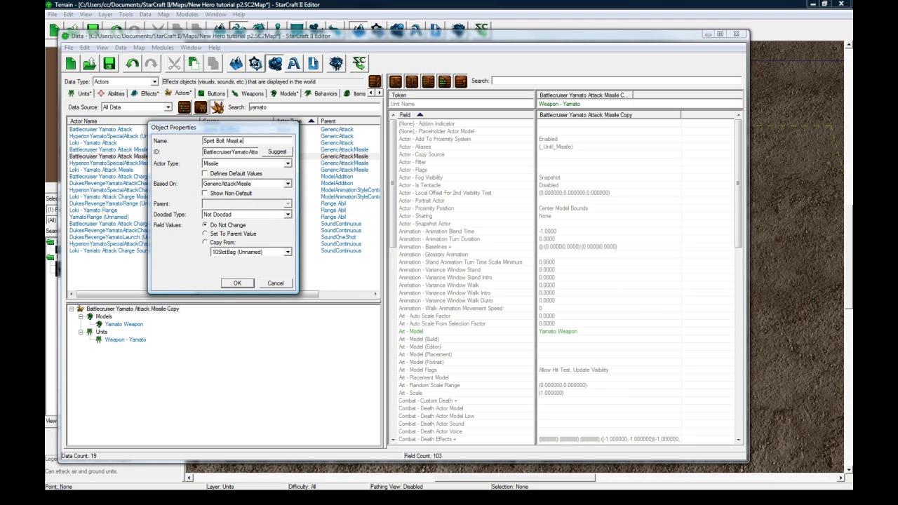
pyautogui.click(277, 152)
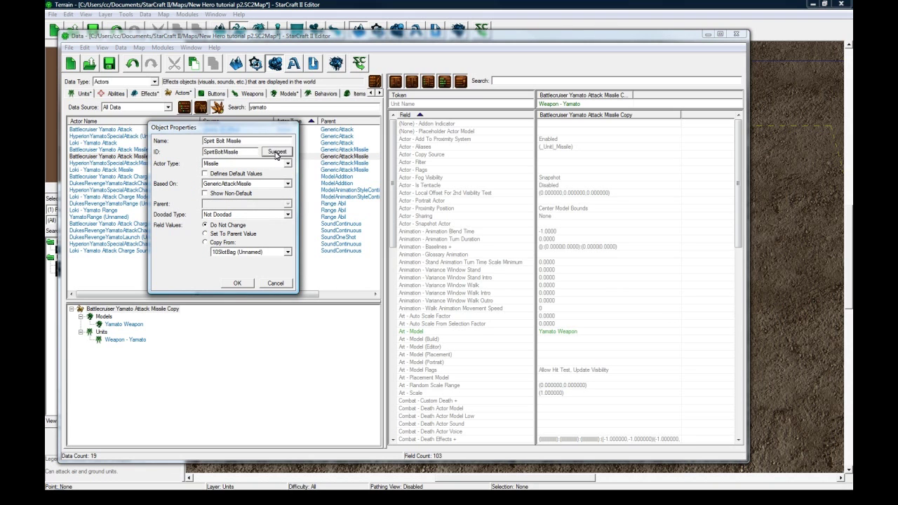
pyautogui.click(238, 284)
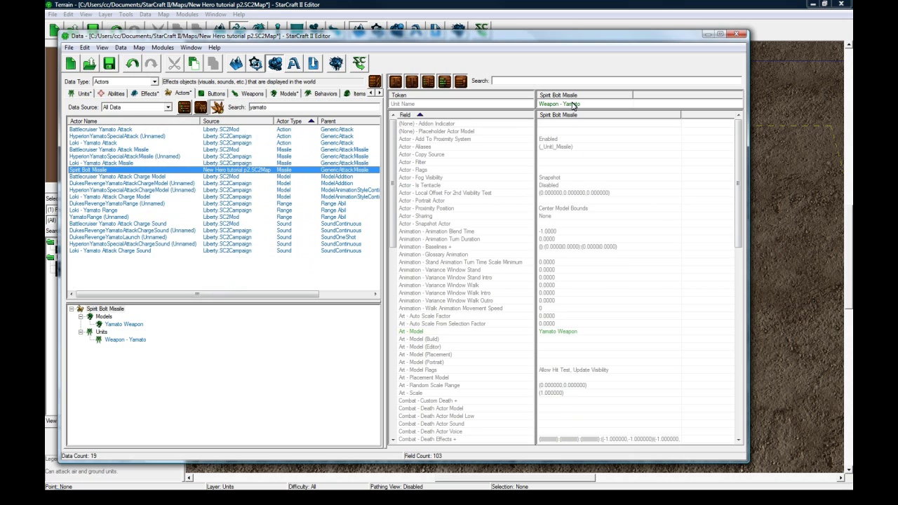
# Set the actor's Unit Name token to Weapon - Spirit Bolt
pyautogui.click(200, 20)
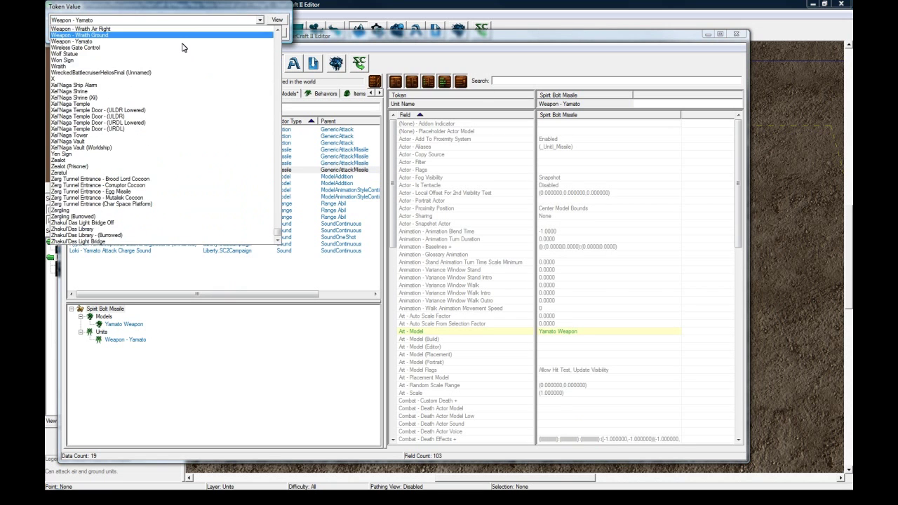
pyautogui.scroll(6, 161, 94)
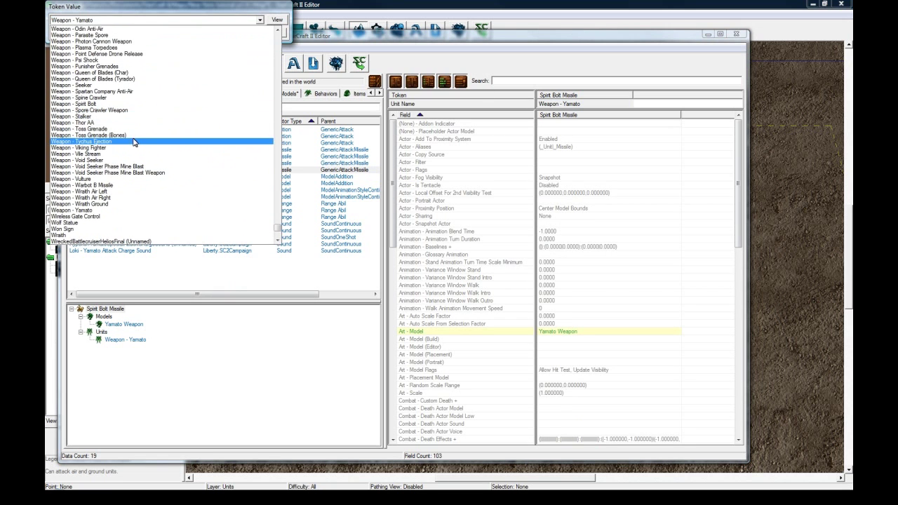
pyautogui.click(124, 105)
pyautogui.click(234, 35)
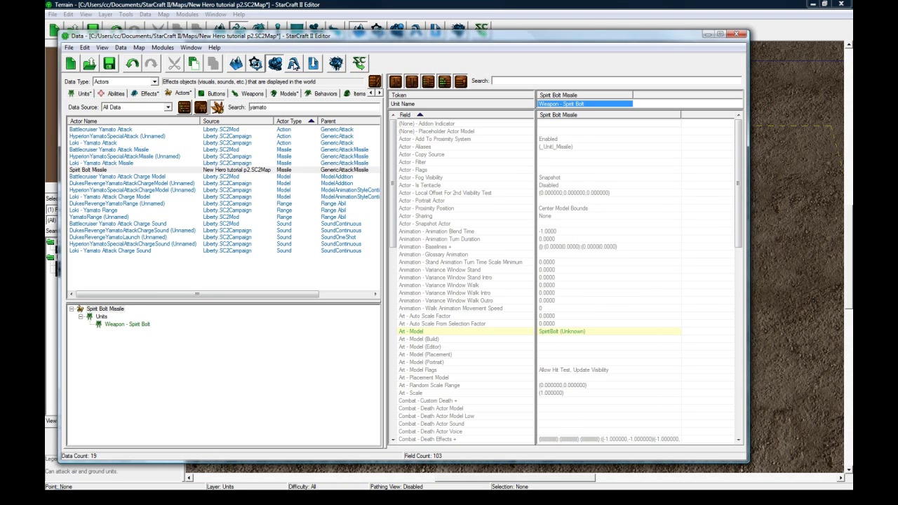
pyautogui.doubleClick(570, 334)
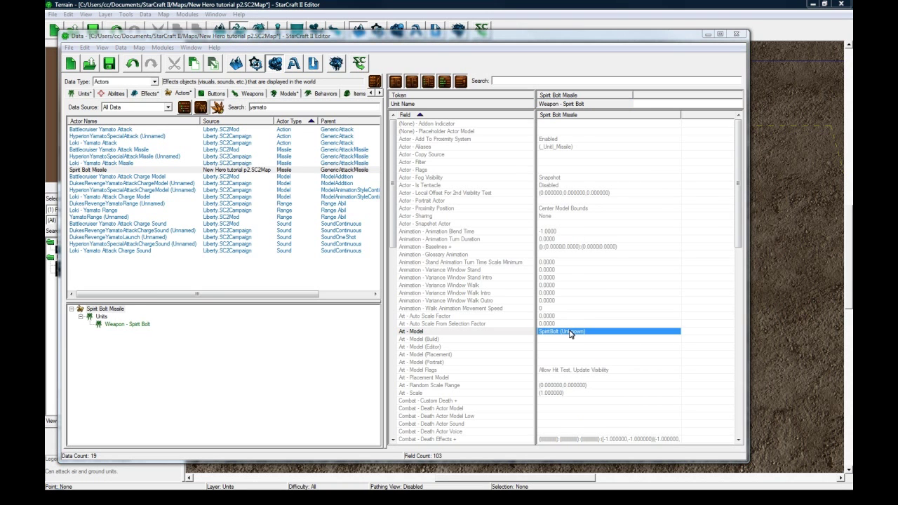
# Leave the actor's model unchanged and switch to Models data
pyautogui.click(295, 167)
pyautogui.click(296, 164)
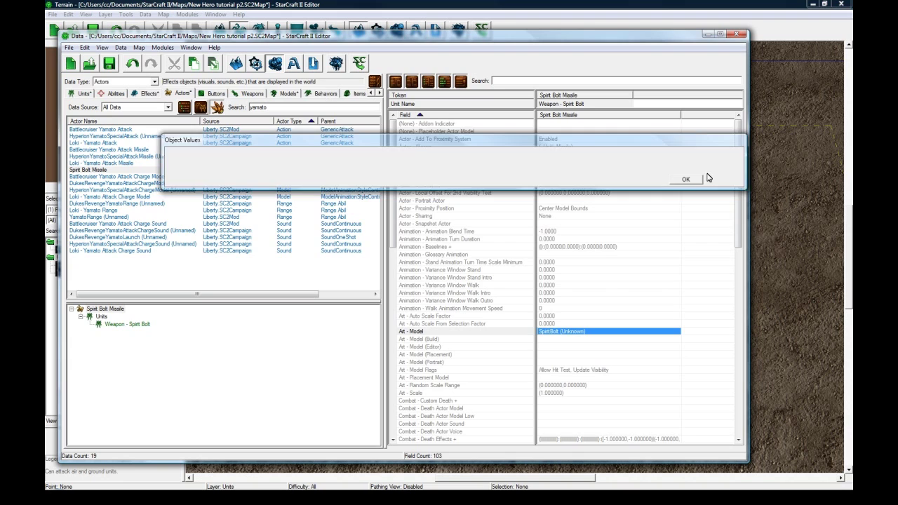
pyautogui.click(686, 179)
pyautogui.click(295, 93)
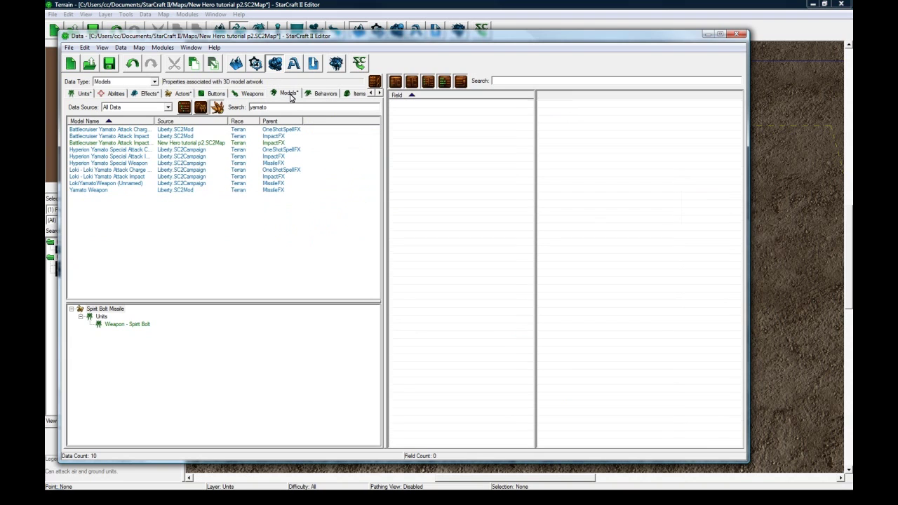
pyautogui.click(137, 143)
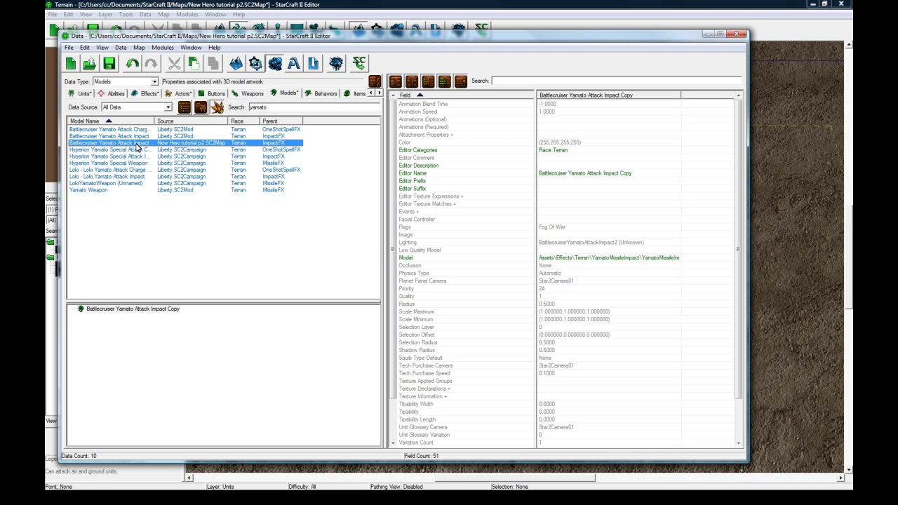
# Widen the Model Name column and duplicate the Yamato Weapon model with Ctrl+C/Ctrl+V
pyautogui.moveTo(155, 121); pyautogui.dragTo(205, 119)
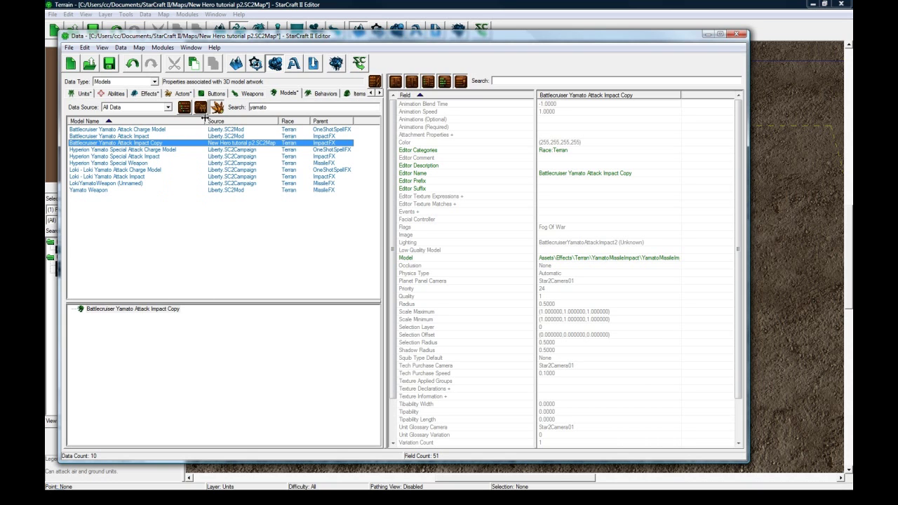
pyautogui.click(124, 190)
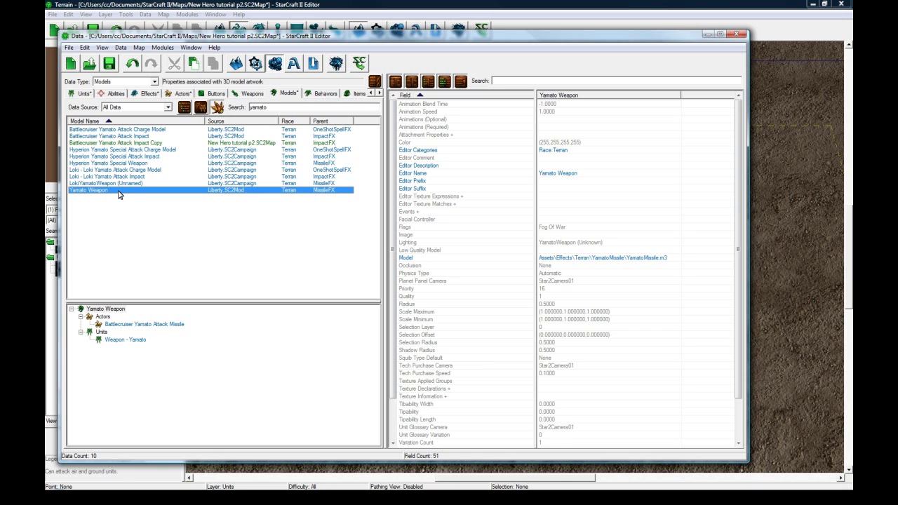
pyautogui.hotkey('ctrl', 'c')
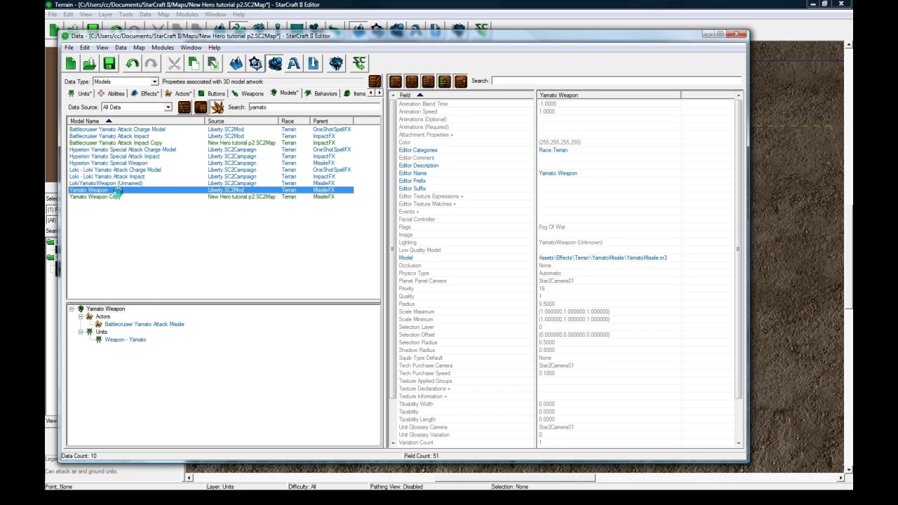
pyautogui.hotkey('ctrl', 'v')
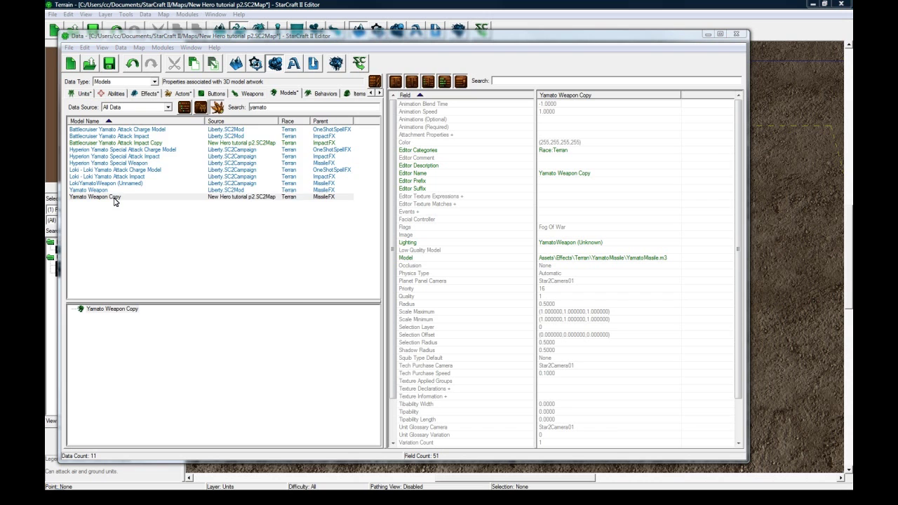
pyautogui.click(277, 285)
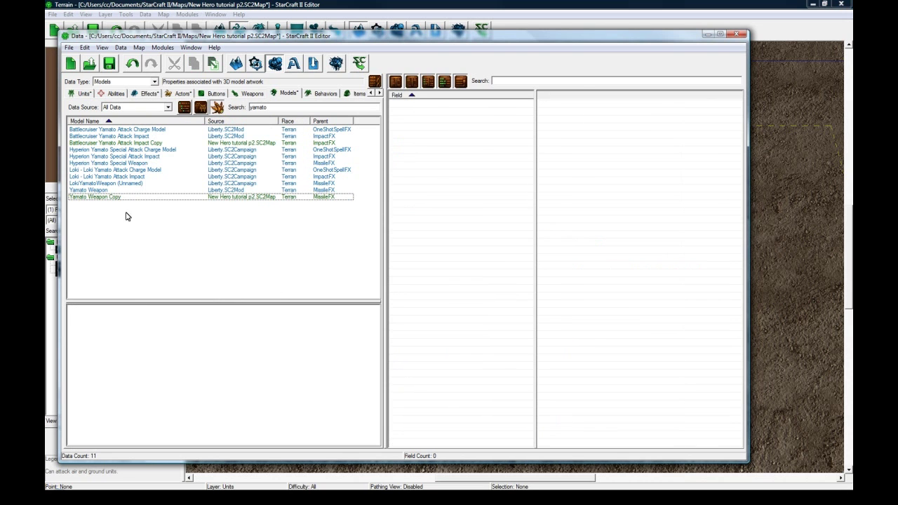
pyautogui.click(127, 190)
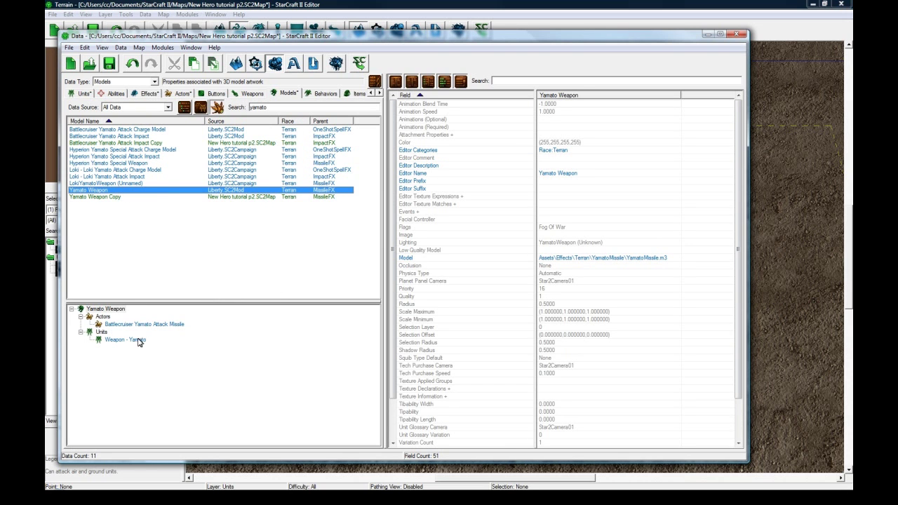
# Rename Yamato Weapon Copy to Spirit Bolt Weapon with suggested ID, then check its model file
pyautogui.click(120, 199)
pyautogui.doubleClick(120, 199)
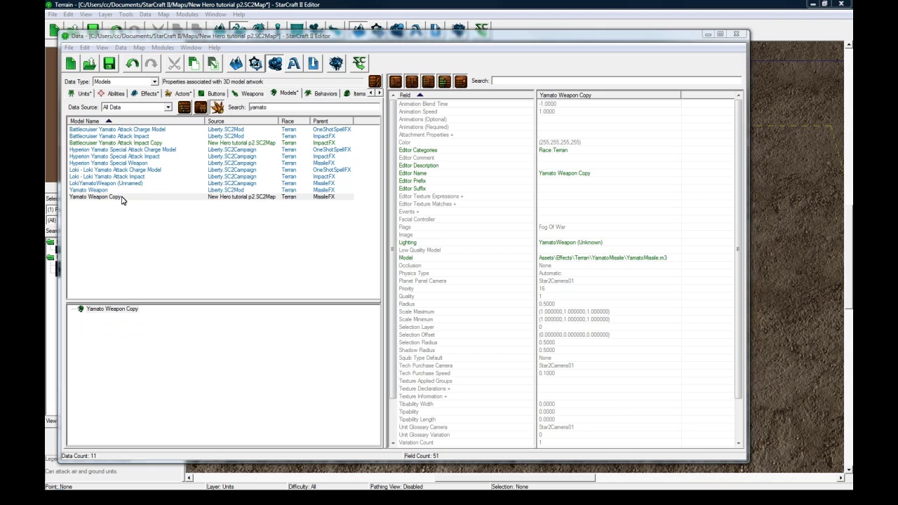
pyautogui.write('Spirit Bolt Weapon')
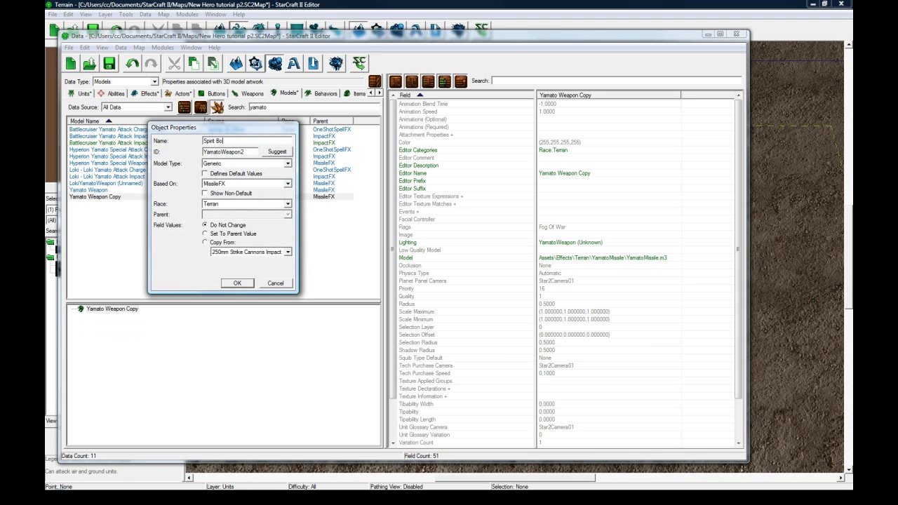
pyautogui.click(277, 151)
pyautogui.click(237, 282)
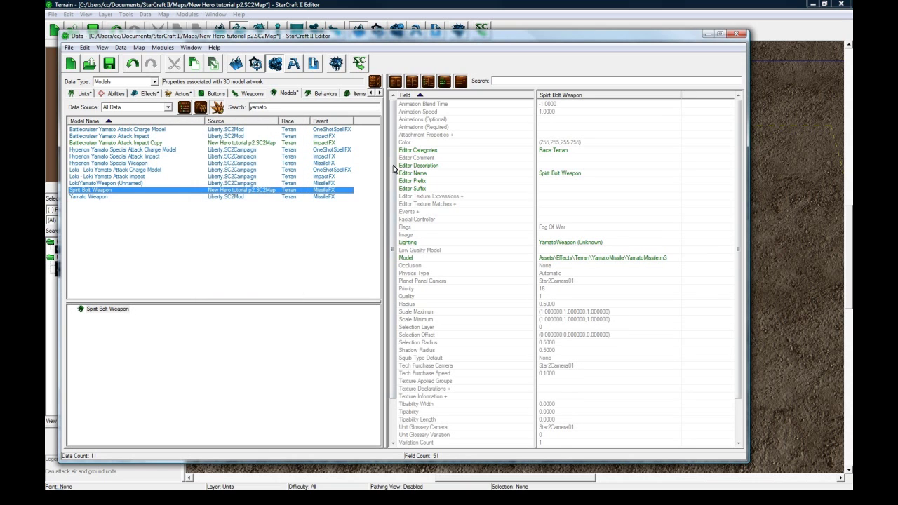
pyautogui.click(567, 173)
pyautogui.click(581, 242)
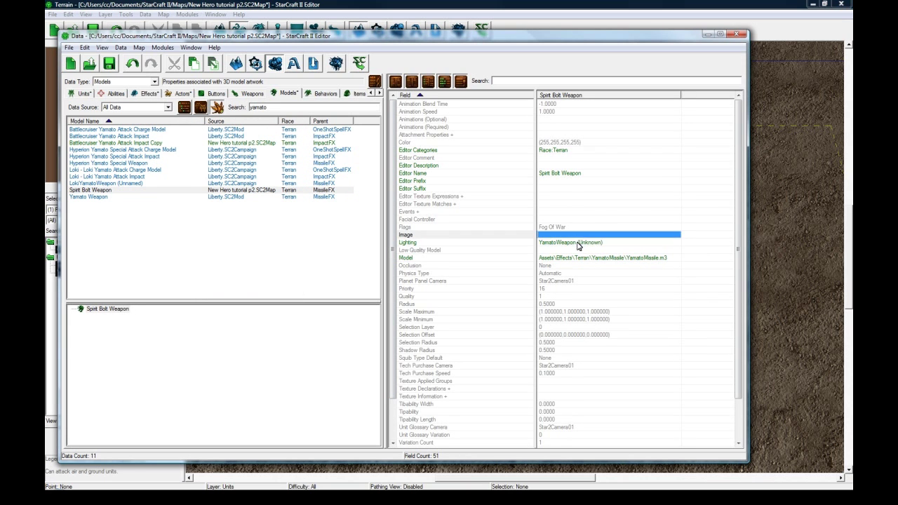
pyautogui.click(570, 258)
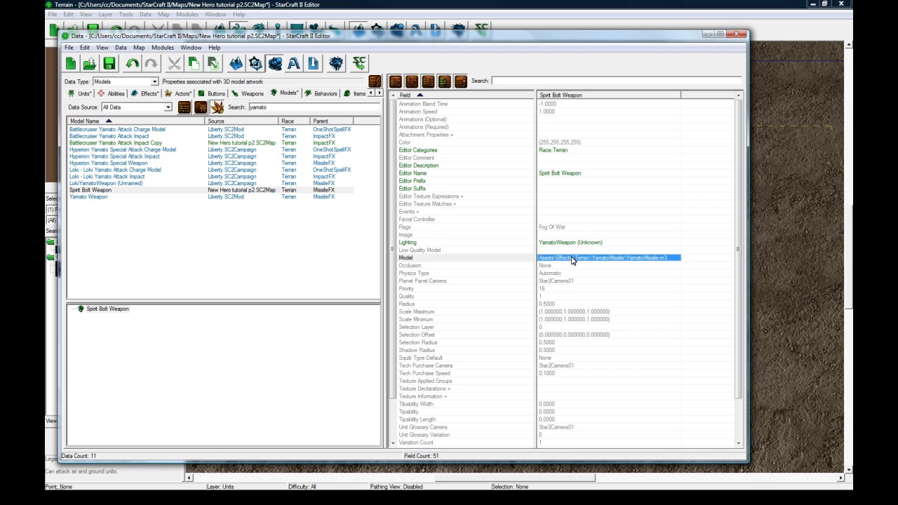
# Set the Spirit Bolt Weapon model file to Protoss HybridEnergyMissile.m3, found by searching 'hybrid'
pyautogui.doubleClick(572, 260)
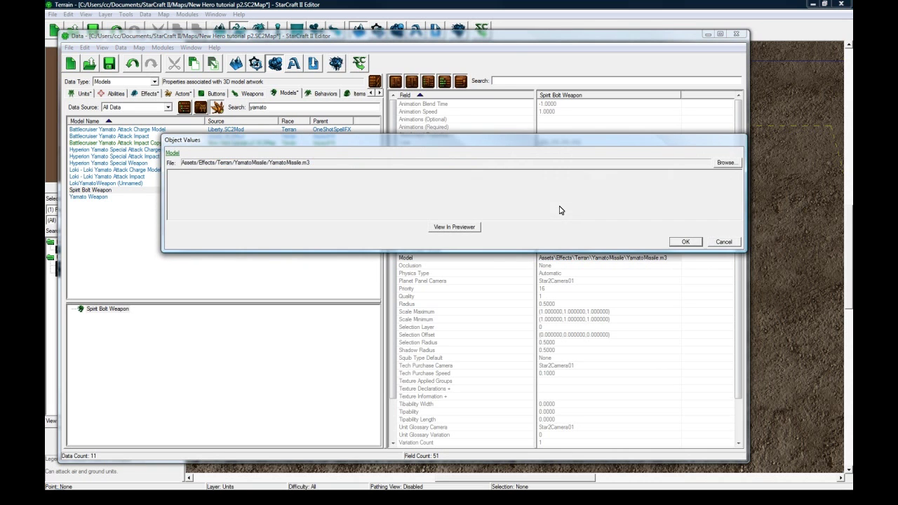
pyautogui.click(724, 163)
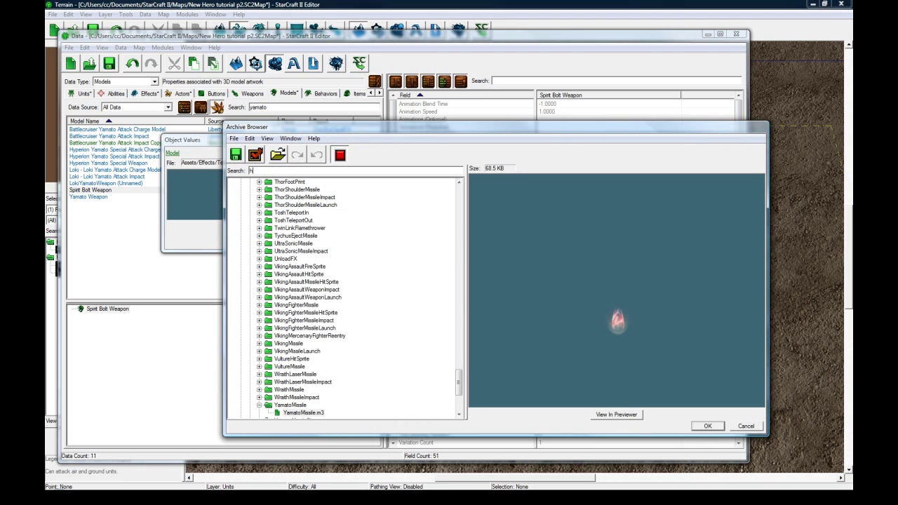
pyautogui.write('ybrid')
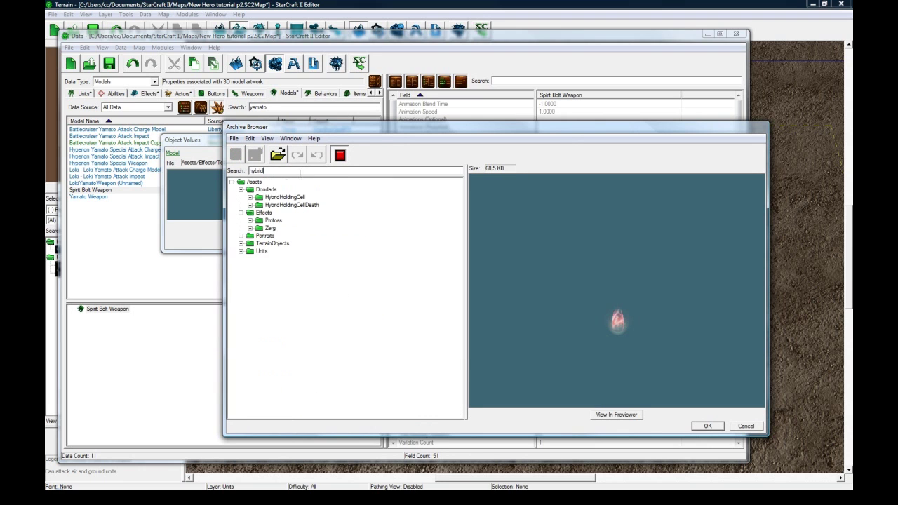
pyautogui.click(250, 220)
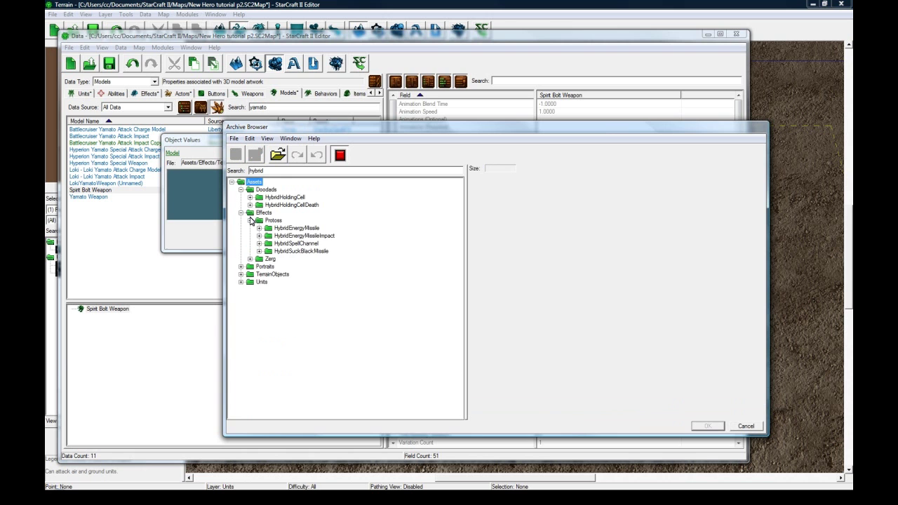
pyautogui.click(259, 228)
pyautogui.click(295, 236)
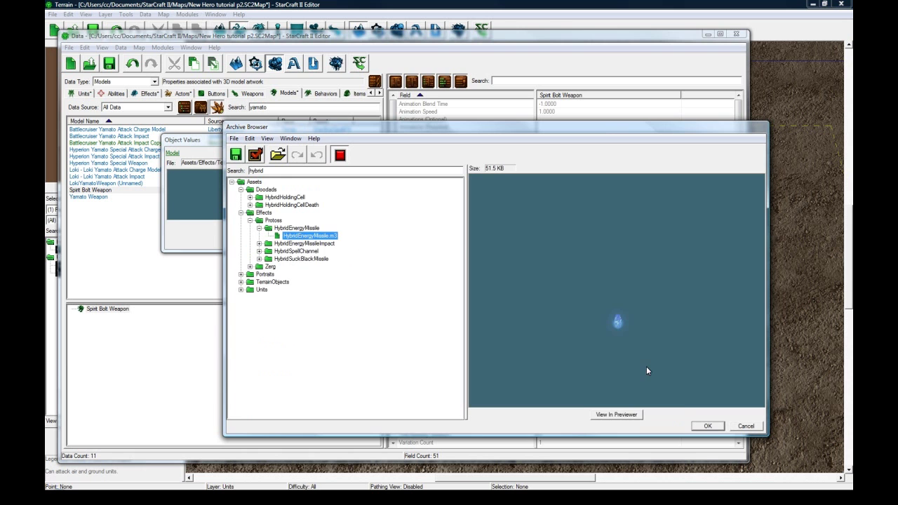
pyautogui.click(705, 425)
pyautogui.click(685, 242)
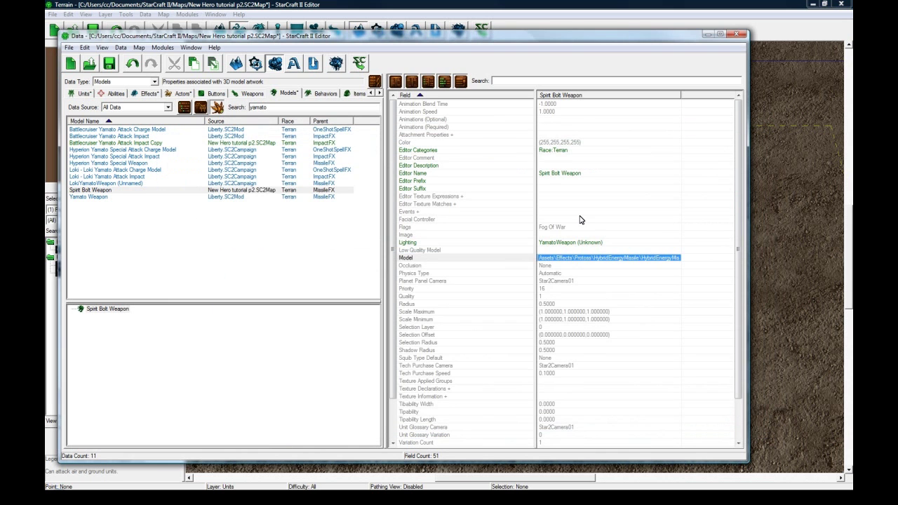
# Delete the leftover Battlecruiser Yamato Attack Impact Copy model and reselect Spirit Bolt Weapon
pyautogui.click(161, 144)
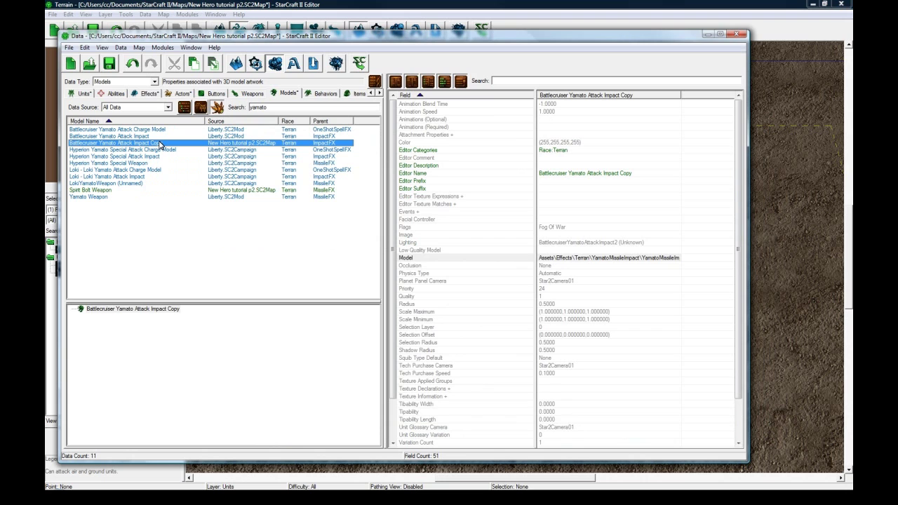
pyautogui.press('Delete')
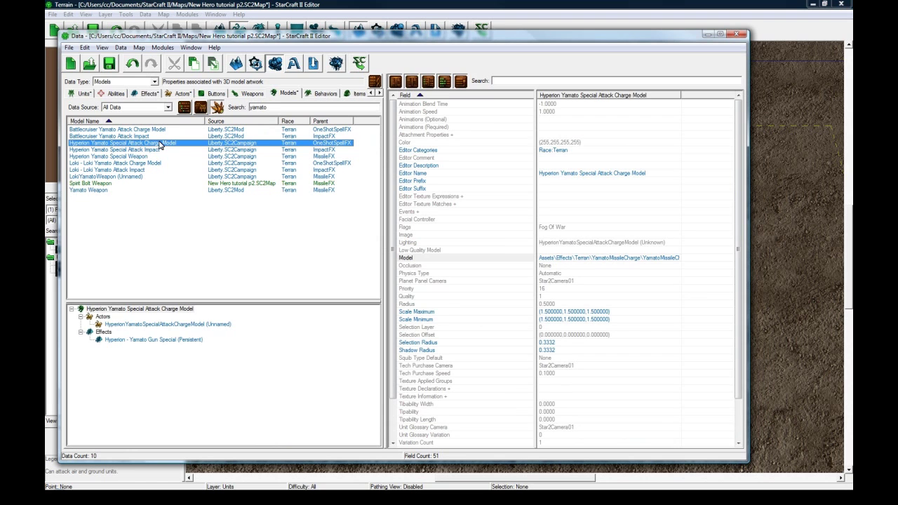
pyautogui.click(120, 184)
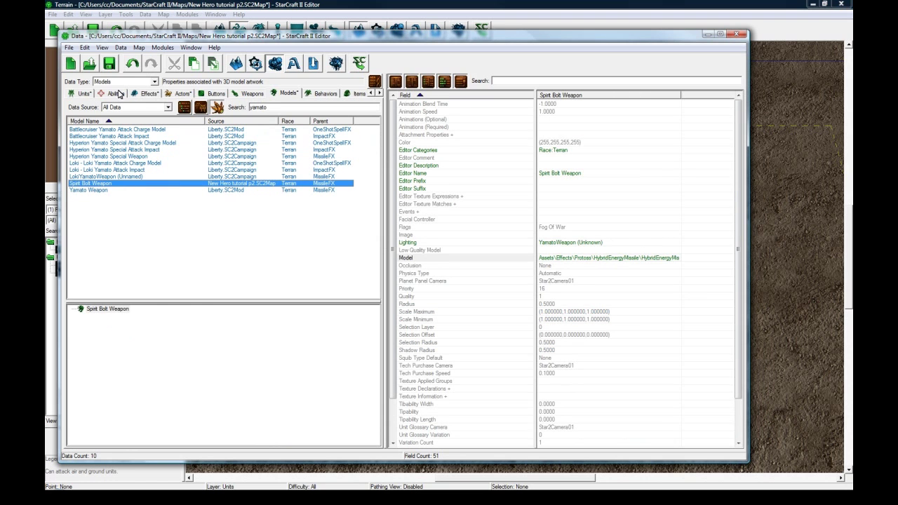
# Find the Spirit Bolt Attack actor by searching 'spin' and edit its Art - Missile value
pyautogui.click(180, 94)
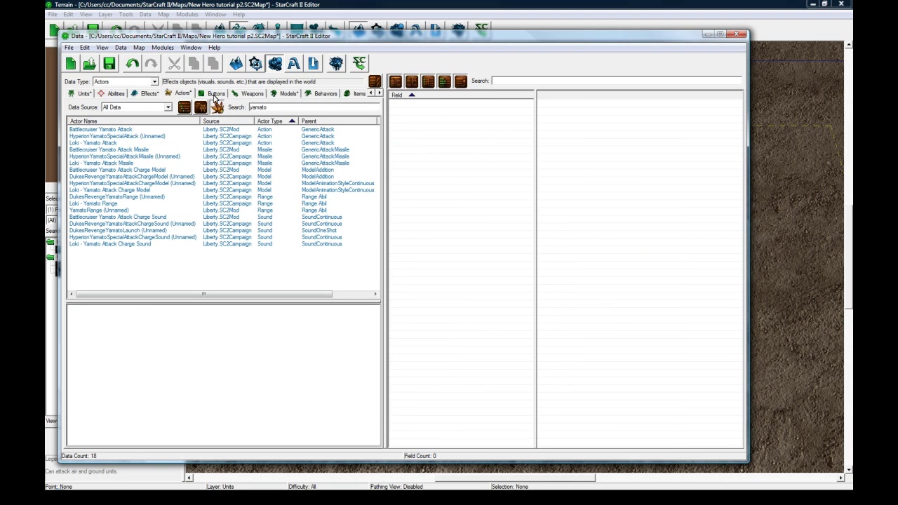
pyautogui.doubleClick(255, 107)
pyautogui.write('spin')
pyautogui.click(119, 131)
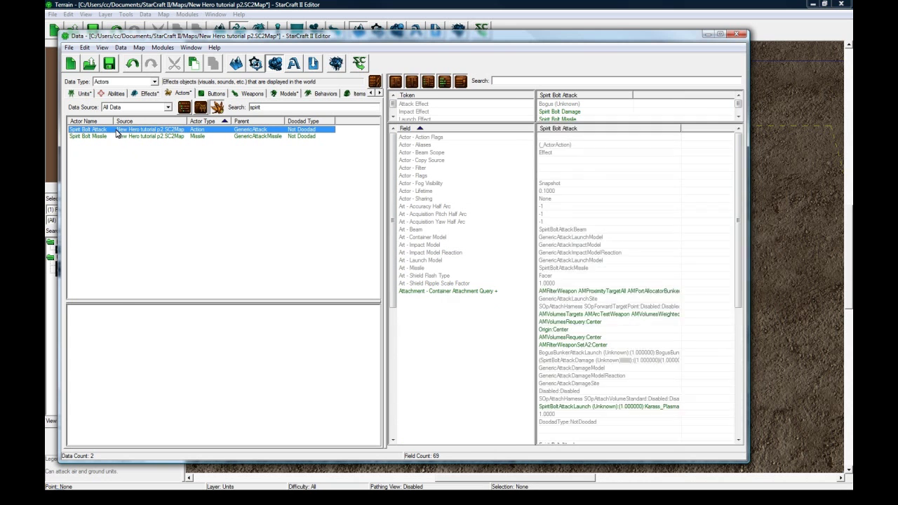
pyautogui.click(572, 268)
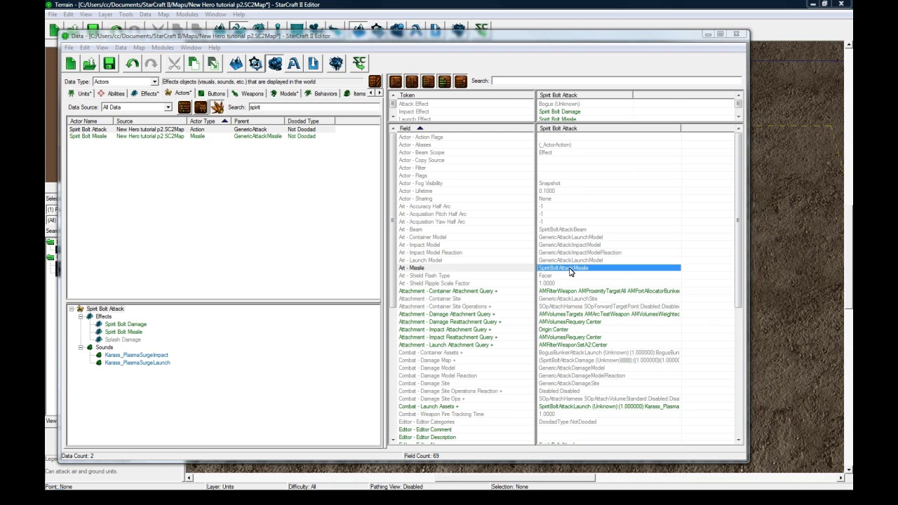
pyautogui.doubleClick(570, 270)
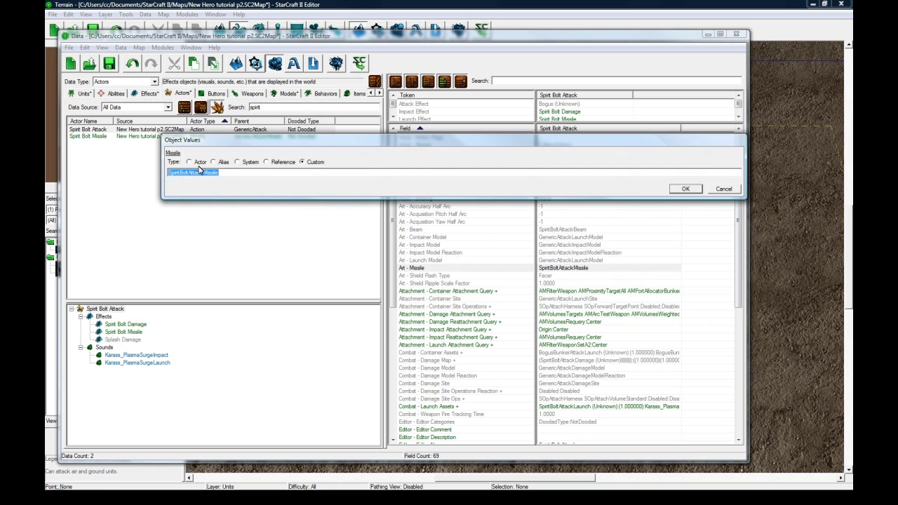
# Set Art - Missile to the SpiritBoltMissile actor, then check the Art - Launch Model value
pyautogui.click(199, 163)
pyautogui.click(202, 173)
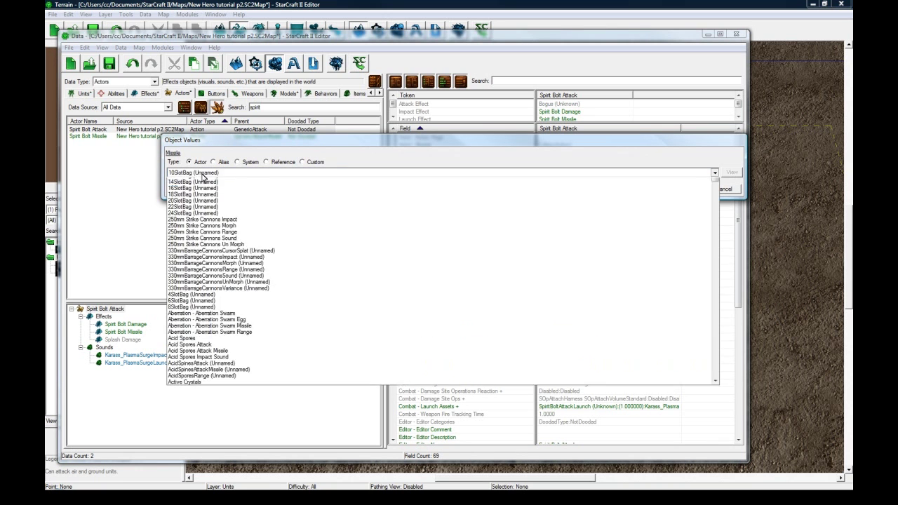
pyautogui.write('sc')
pyautogui.scroll(-4, 307, 291)
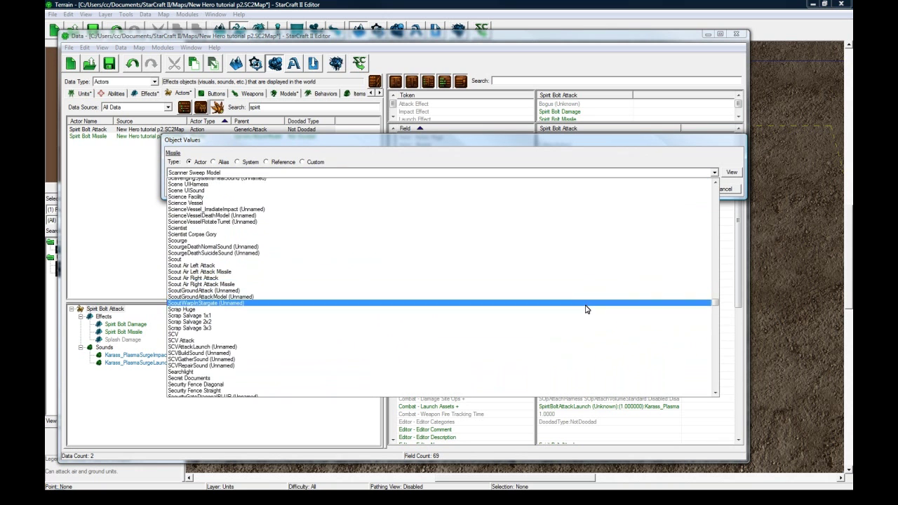
pyautogui.scroll(-20, 586, 309)
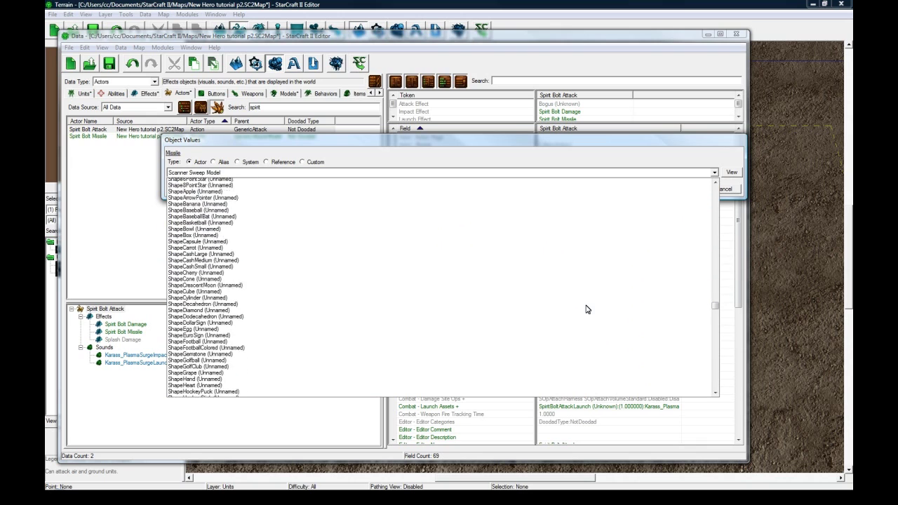
pyautogui.moveTo(715, 307); pyautogui.dragTo(716, 345)
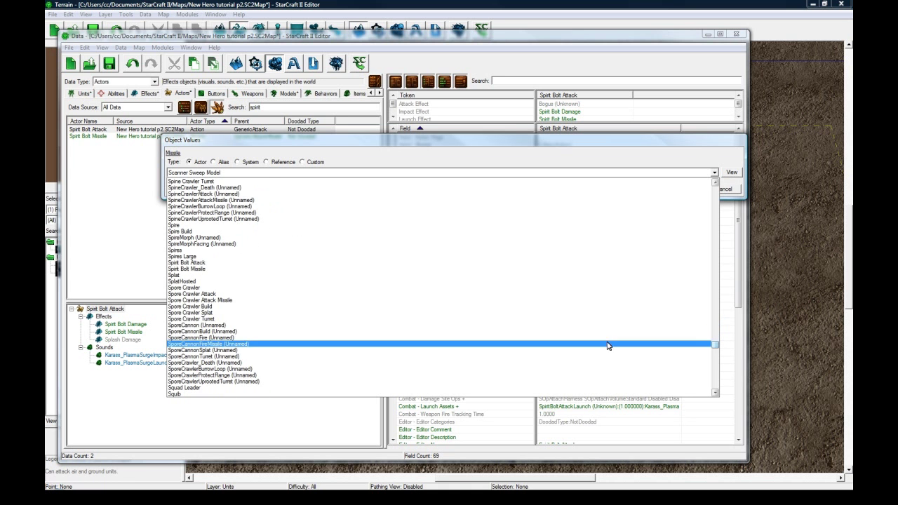
pyautogui.click(223, 269)
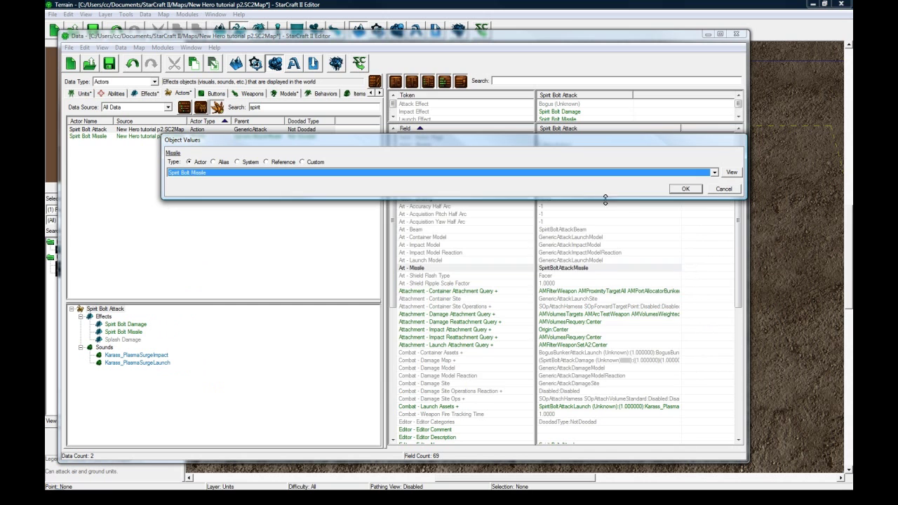
pyautogui.click(691, 189)
pyautogui.click(572, 261)
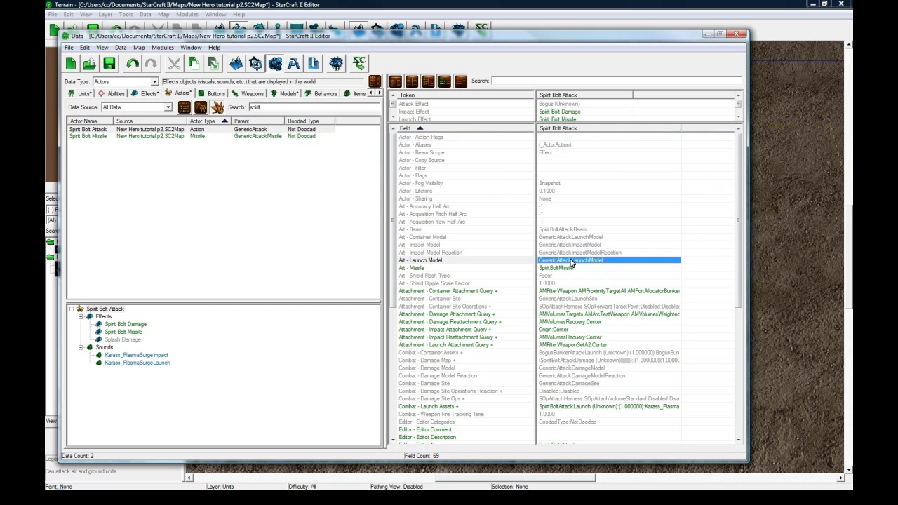
pyautogui.scroll(-3, 588, 259)
pyautogui.scroll(3, 587, 259)
# Change the Spirit Bolt Missile actor's Art - Model from SpiritBolt to Spirit Bolt Weapon
pyautogui.click(106, 138)
pyautogui.click(136, 325)
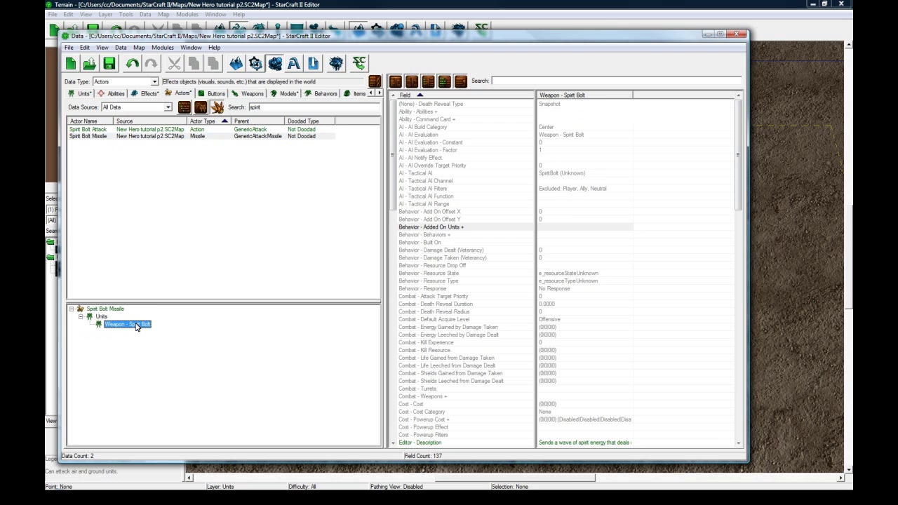
pyautogui.click(116, 310)
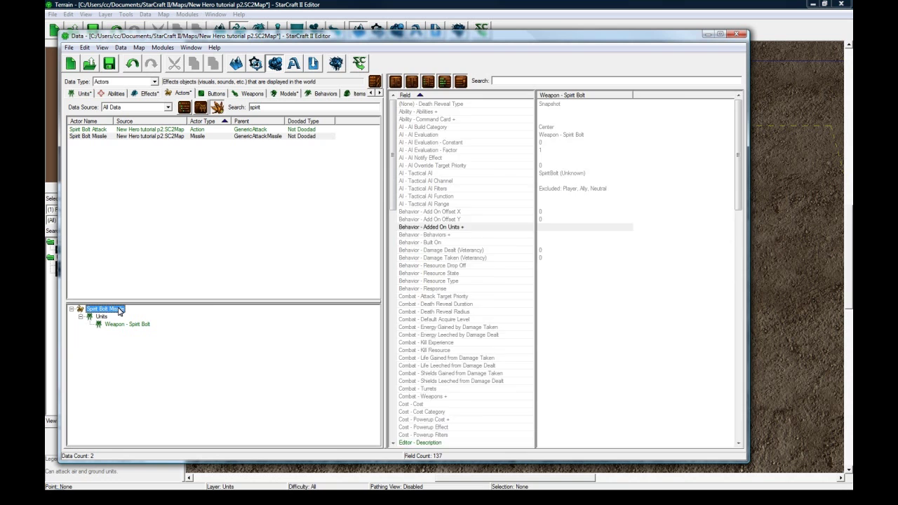
pyautogui.click(548, 250)
pyautogui.doubleClick(563, 334)
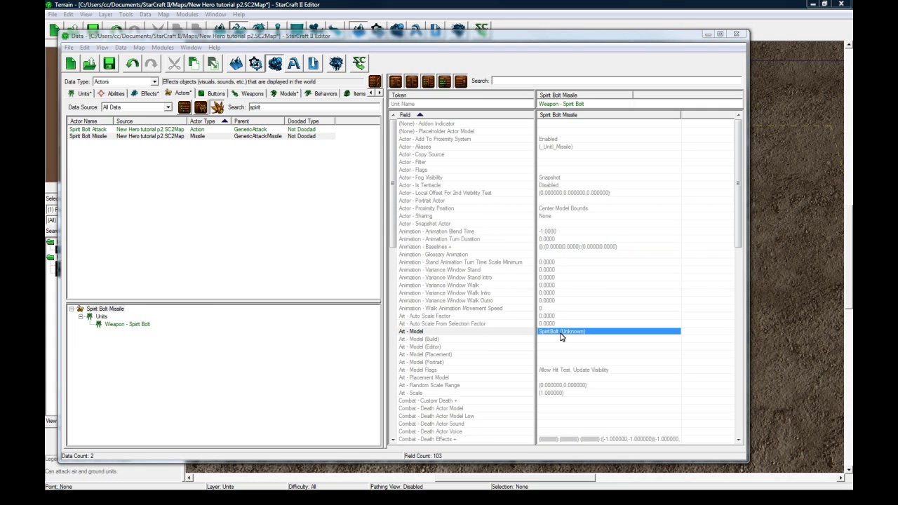
pyautogui.click(328, 163)
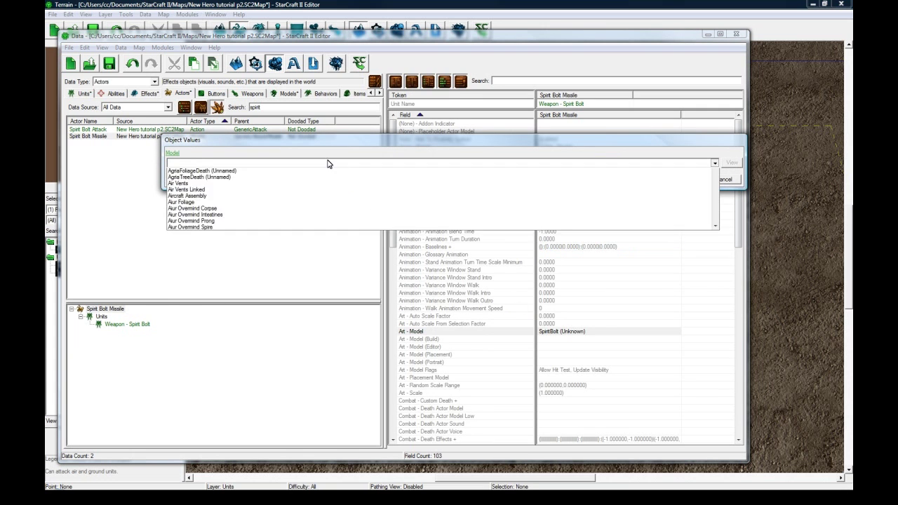
pyautogui.moveTo(714, 295); pyautogui.dragTo(715, 339)
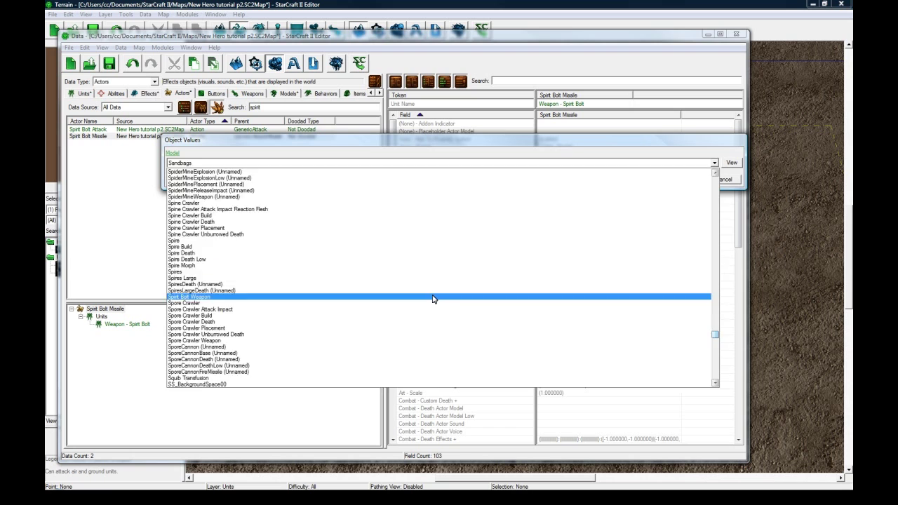
pyautogui.click(433, 297)
pyautogui.click(680, 180)
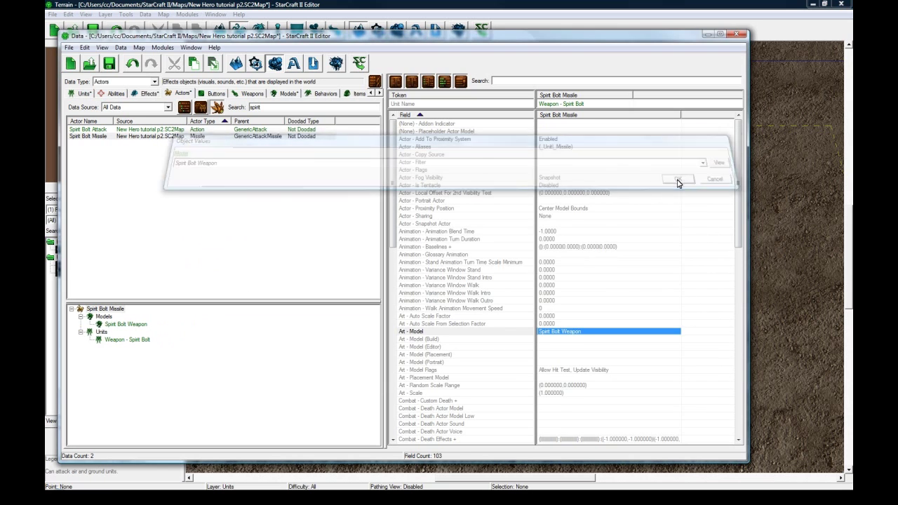
pyautogui.click(148, 94)
pyautogui.click(109, 136)
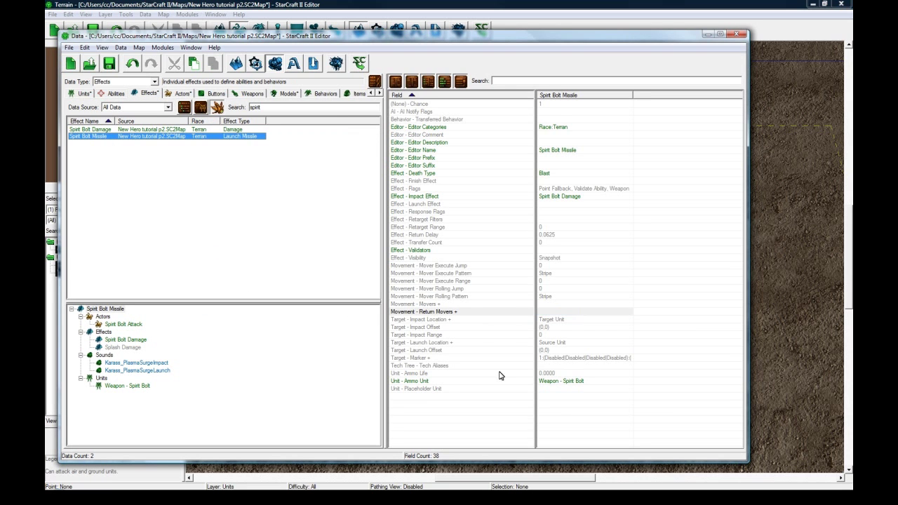
pyautogui.click(554, 381)
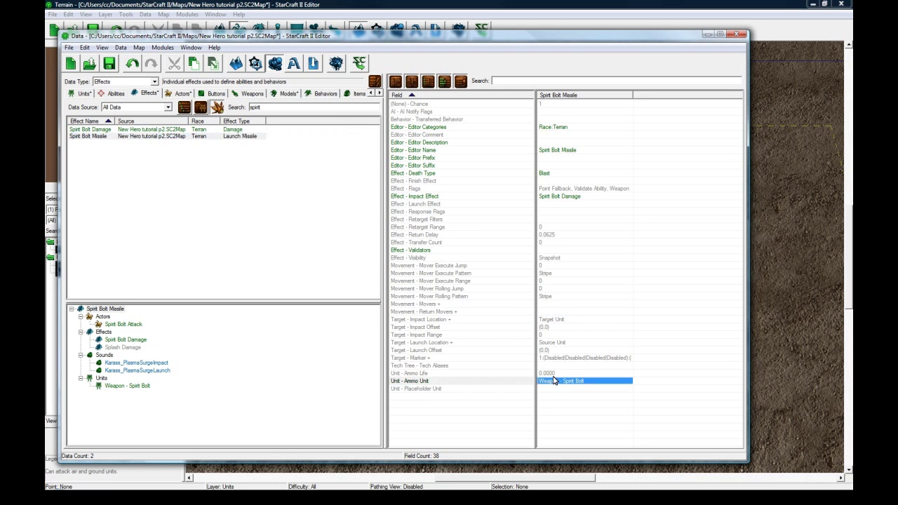
pyautogui.click(110, 139)
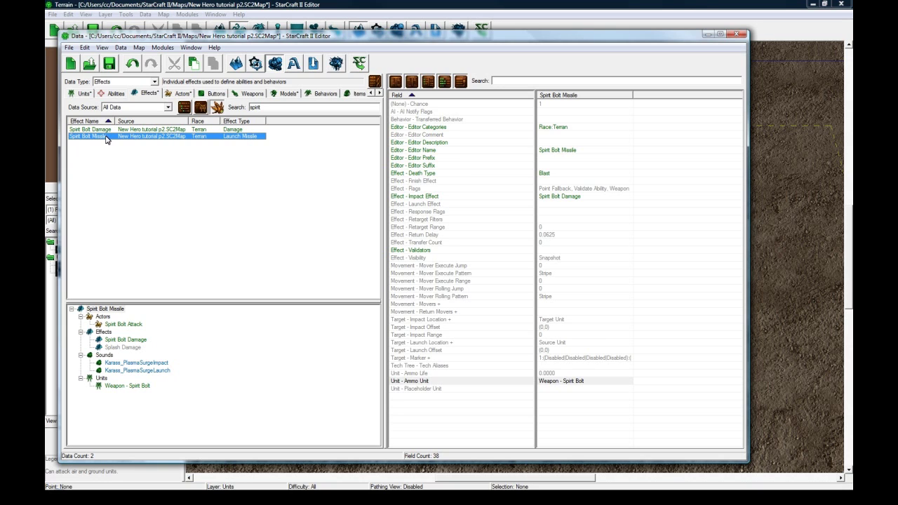
pyautogui.click(553, 381)
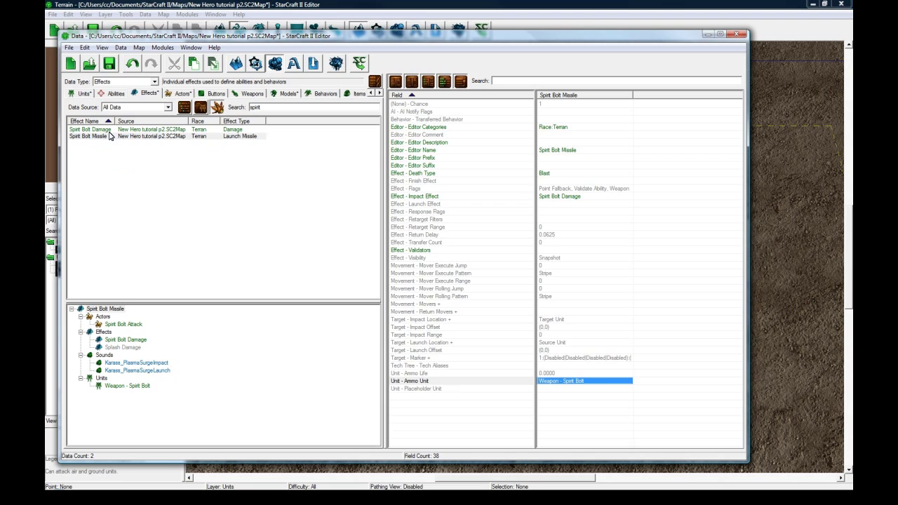
pyautogui.click(128, 386)
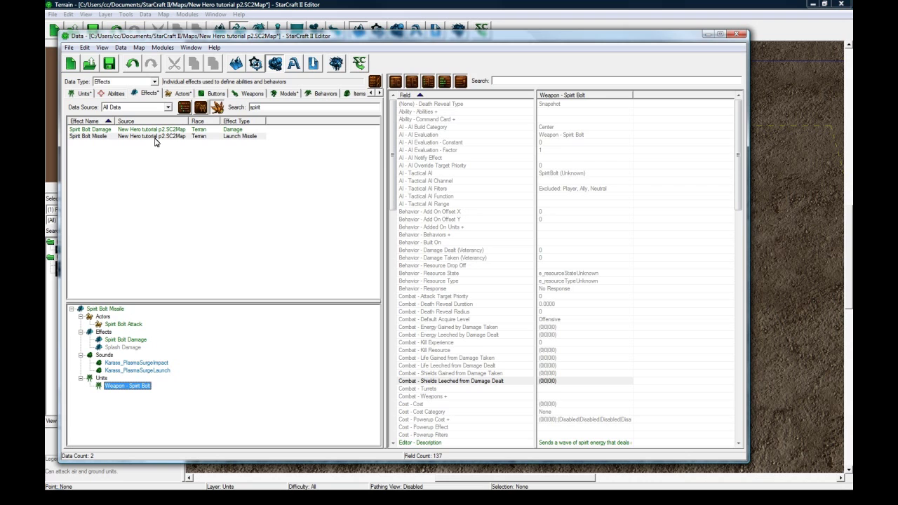
pyautogui.click(180, 94)
pyautogui.click(100, 138)
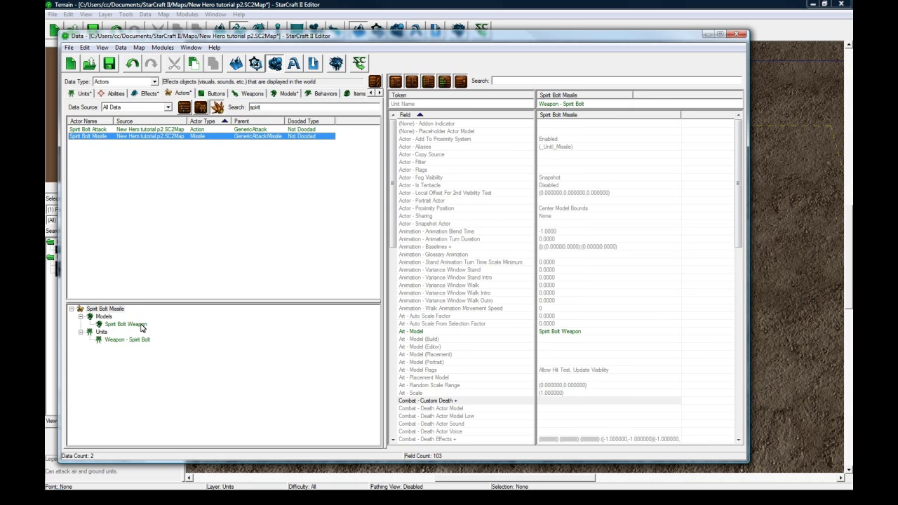
pyautogui.click(578, 331)
pyautogui.click(128, 323)
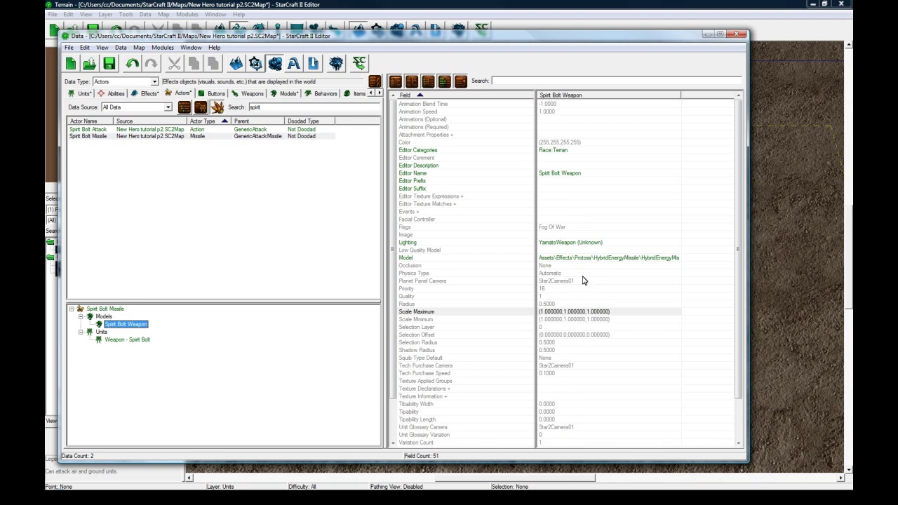
pyautogui.click(578, 258)
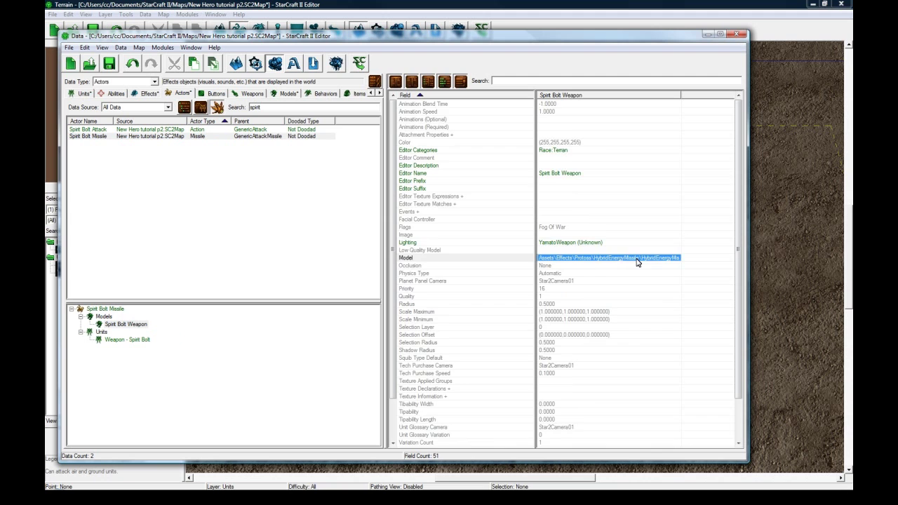
pyautogui.click(560, 318)
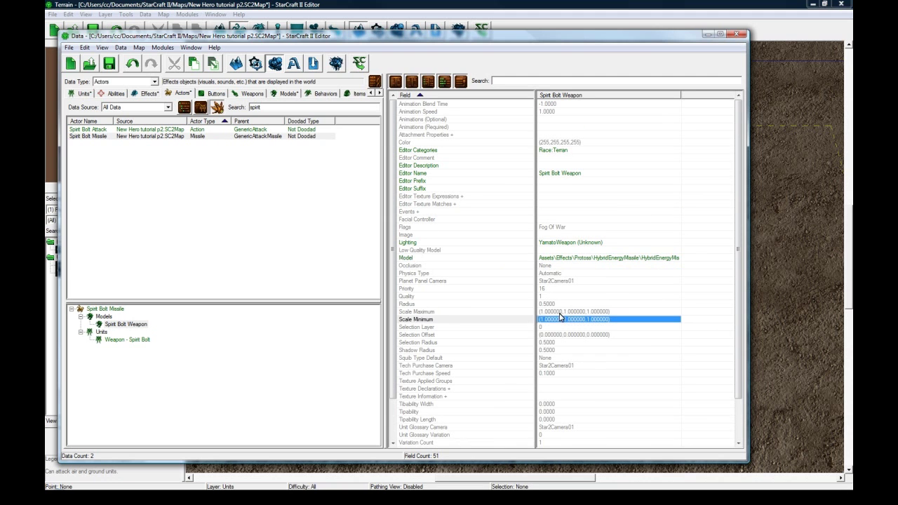
pyautogui.moveTo(555, 313); pyautogui.dragTo(491, 306)
pyautogui.click(116, 311)
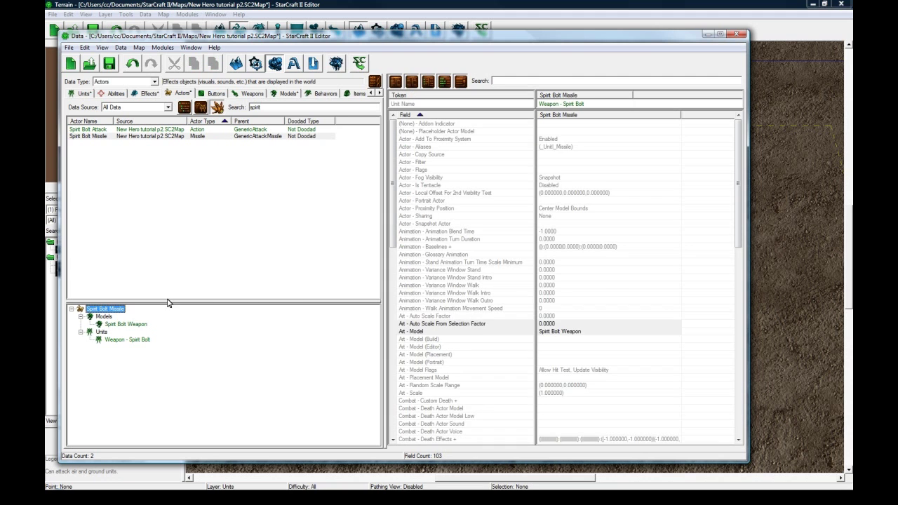
pyautogui.click(587, 327)
pyautogui.scroll(8, 589, 325)
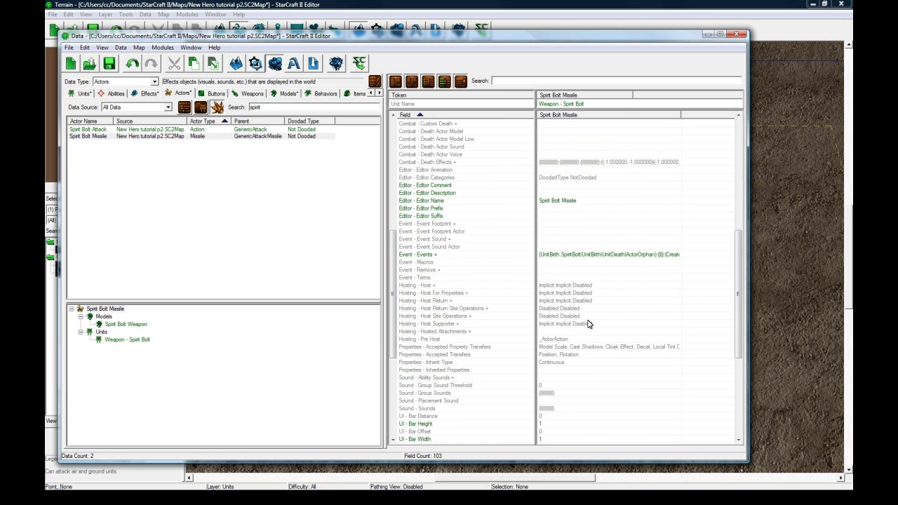
# Review the Spirit Bolt Attack and Spirit Bolt Missile actors, then the Spirit Bolt Missile effect
pyautogui.click(109, 130)
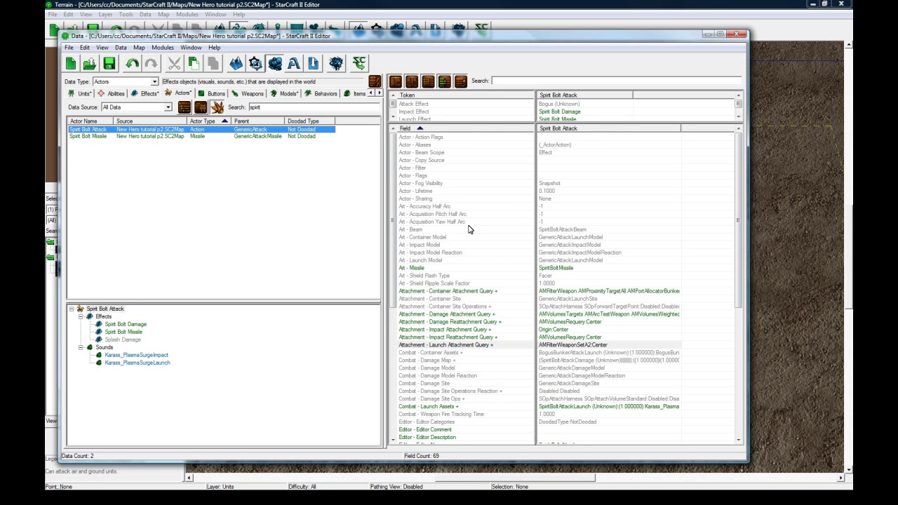
pyautogui.click(558, 270)
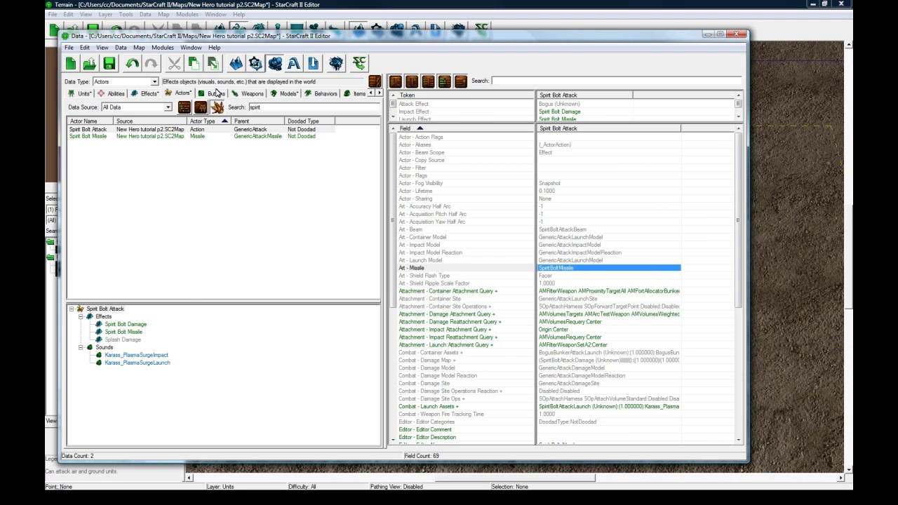
pyautogui.click(156, 93)
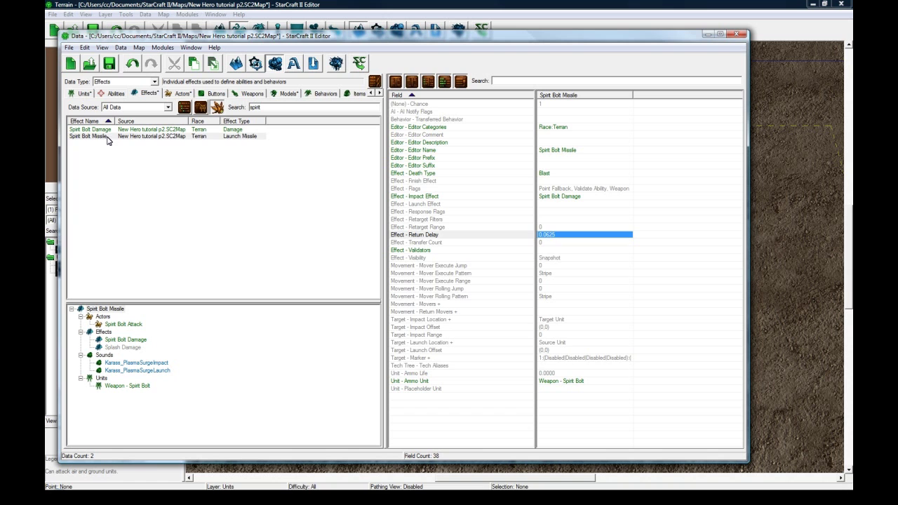
pyautogui.click(181, 94)
pyautogui.click(91, 136)
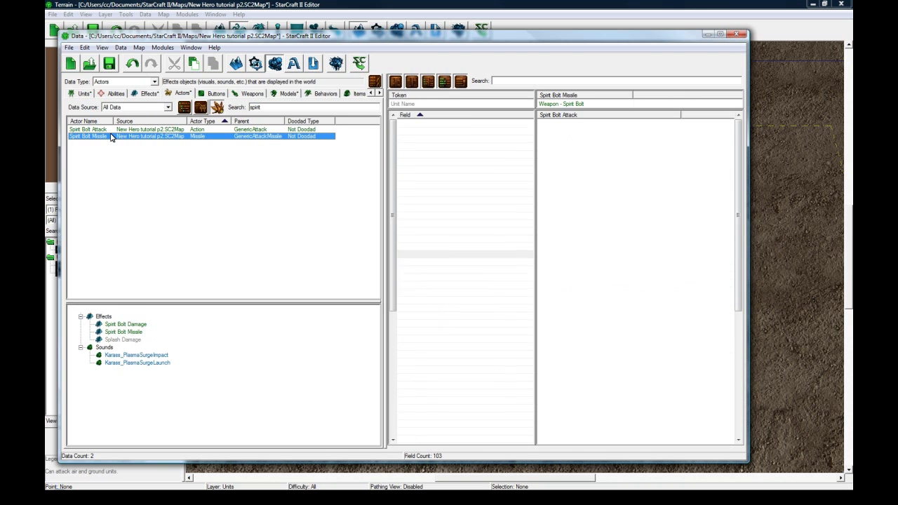
pyautogui.click(580, 104)
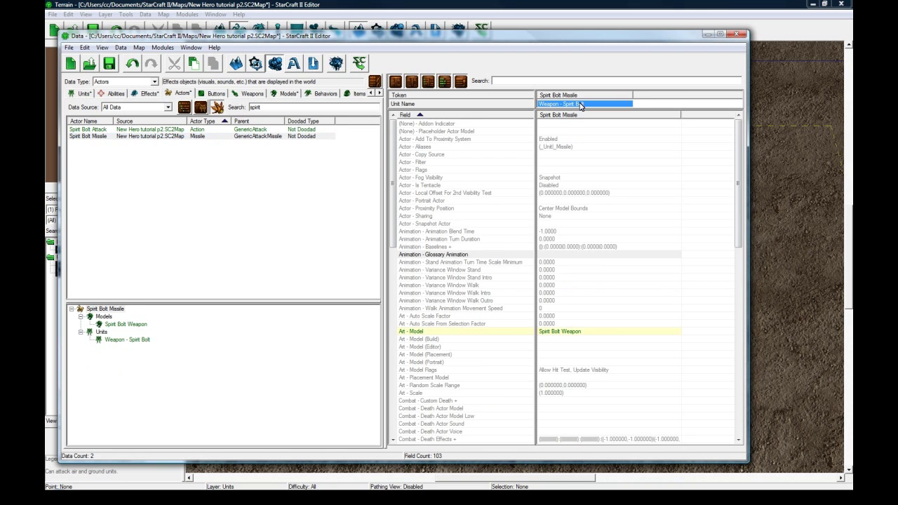
pyautogui.click(148, 94)
pyautogui.click(106, 137)
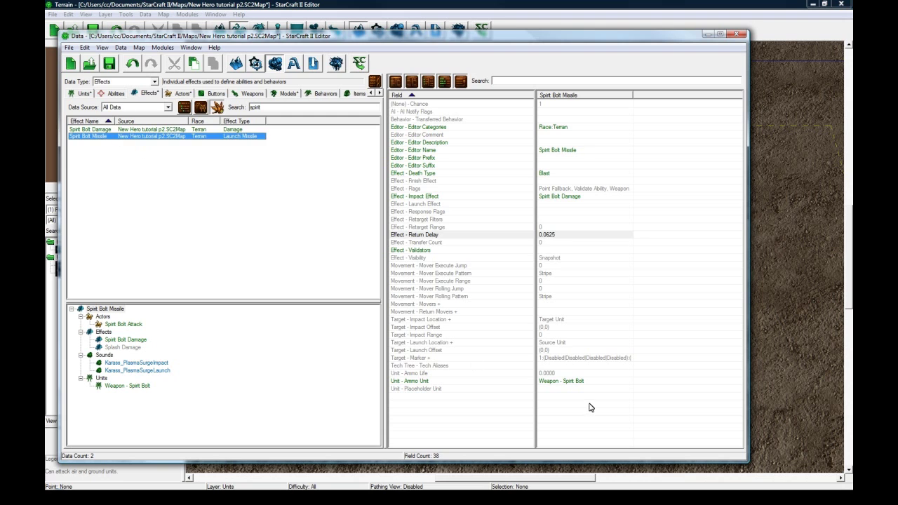
# Check the missile effect's Ammo Unit (Weapon - Spirit Bolt) and Spirit Bolt Damage impact, unchanged
pyautogui.click(571, 381)
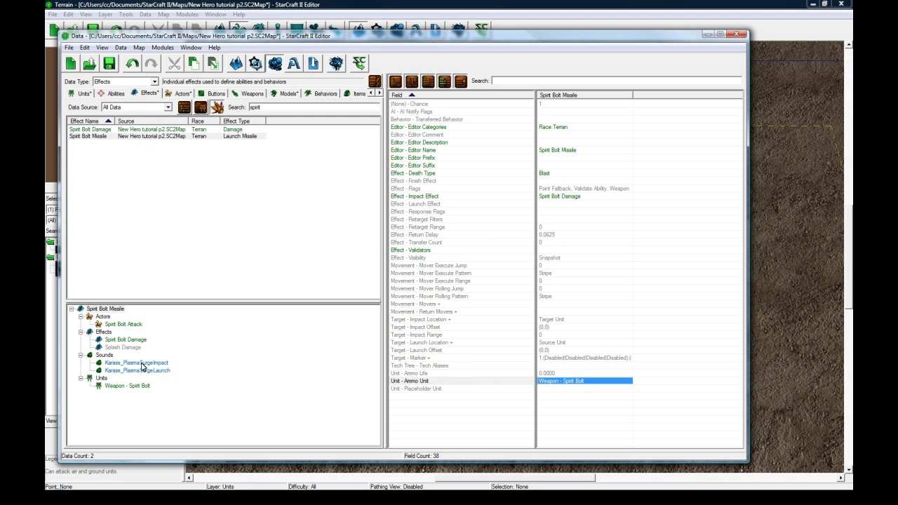
pyautogui.doubleClick(587, 384)
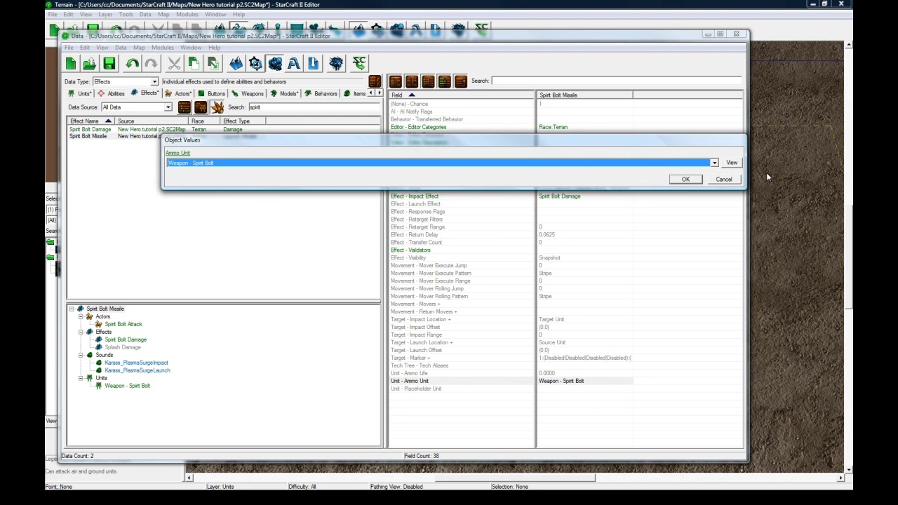
pyautogui.click(723, 179)
pyautogui.click(82, 94)
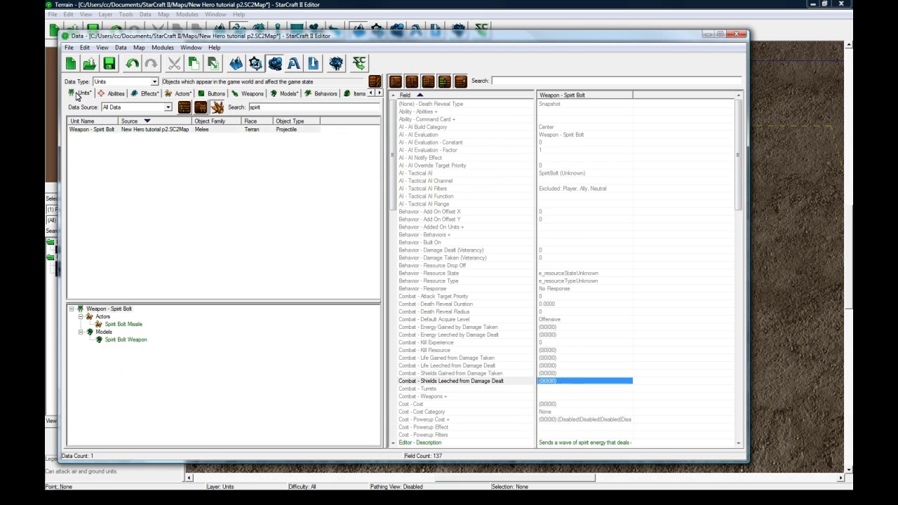
pyautogui.click(149, 93)
pyautogui.click(130, 129)
pyautogui.click(130, 136)
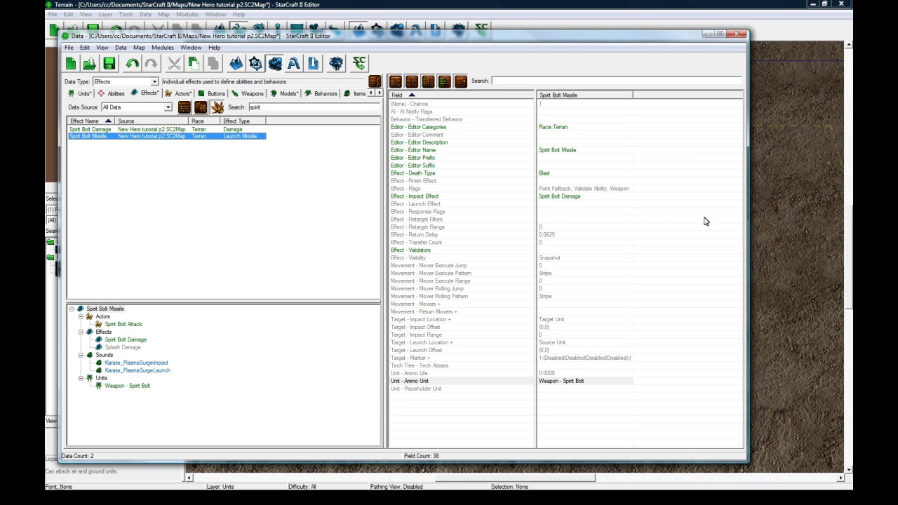
pyautogui.click(169, 339)
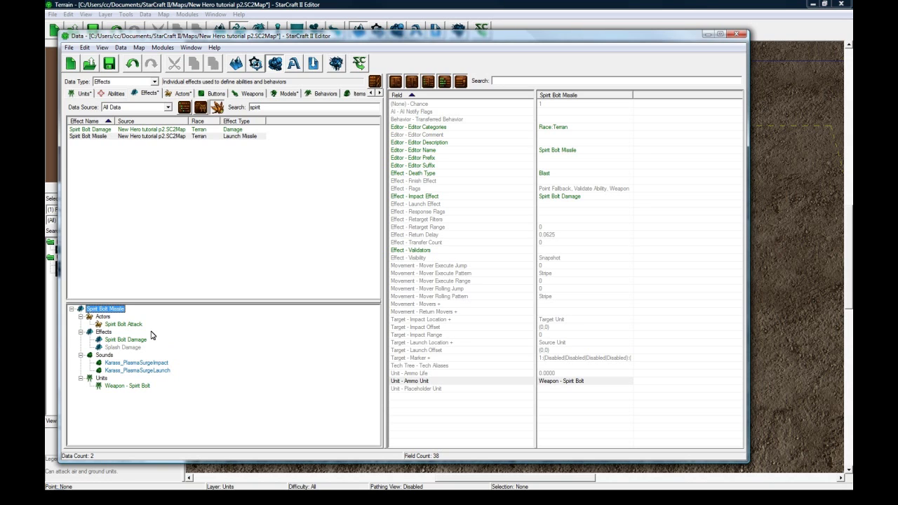
# Open and cancel the Movers editor, leaving the missile's mover fields unchanged
pyautogui.click(580, 311)
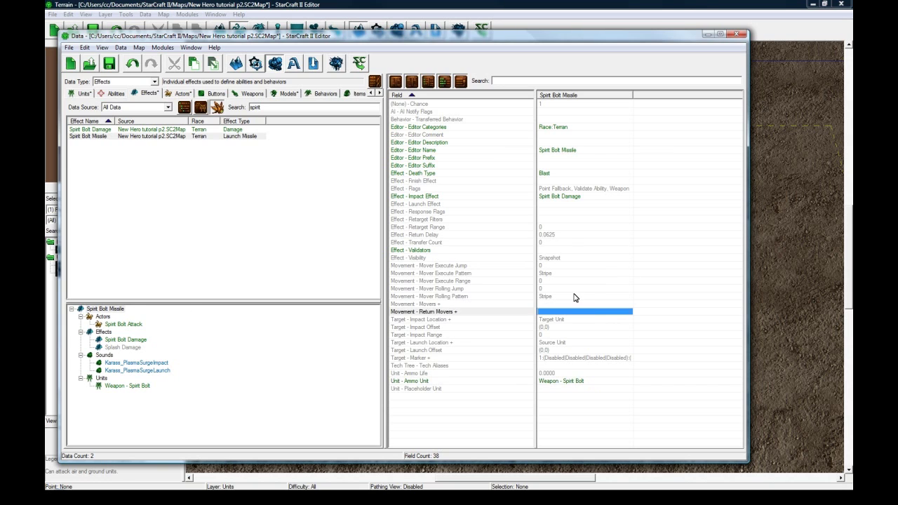
pyautogui.click(572, 296)
pyautogui.click(567, 303)
pyautogui.doubleClick(566, 304)
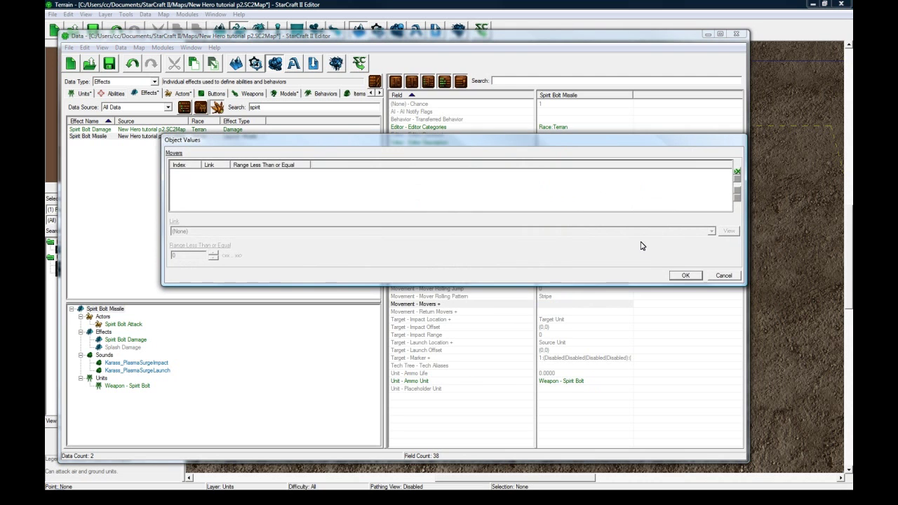
pyautogui.click(717, 274)
pyautogui.click(558, 296)
pyautogui.click(567, 265)
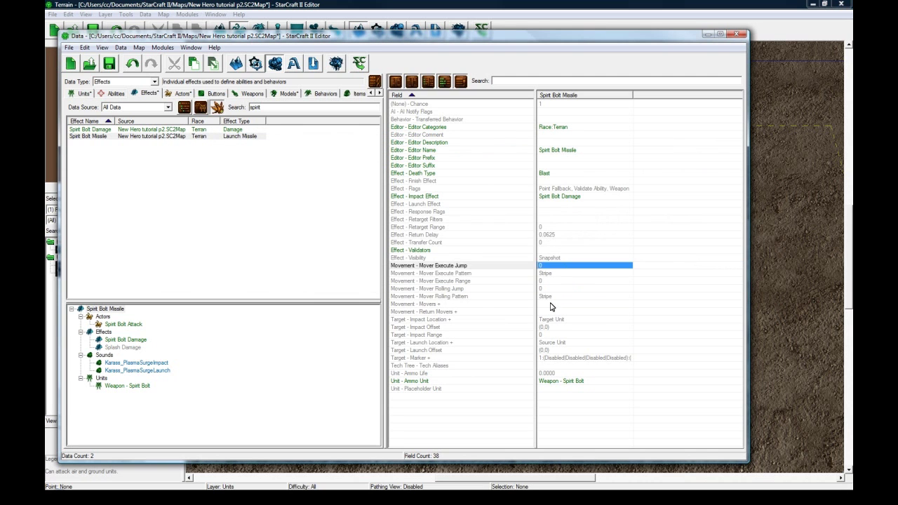
pyautogui.click(553, 304)
pyautogui.click(565, 273)
pyautogui.click(179, 348)
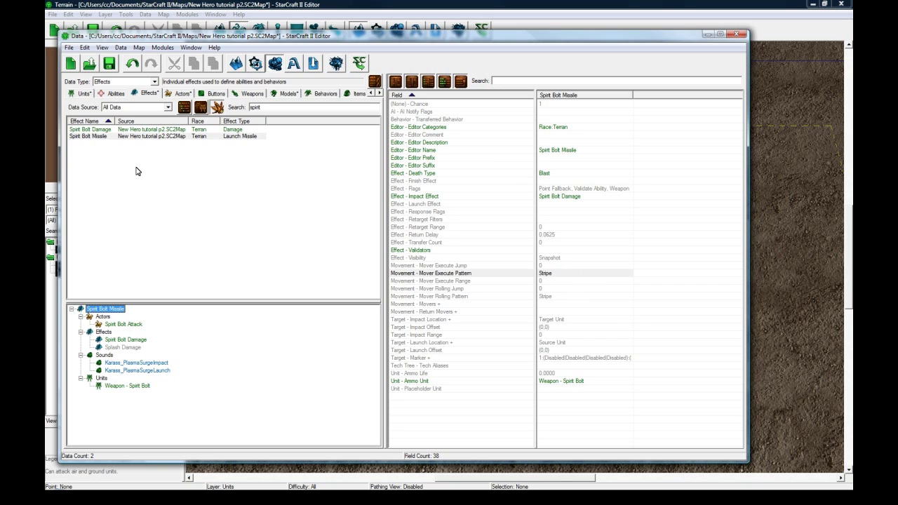
# Set the Spirit Bolt ability's Effect - Effect to Spirit Bolt Missile and save the map
pyautogui.click(116, 94)
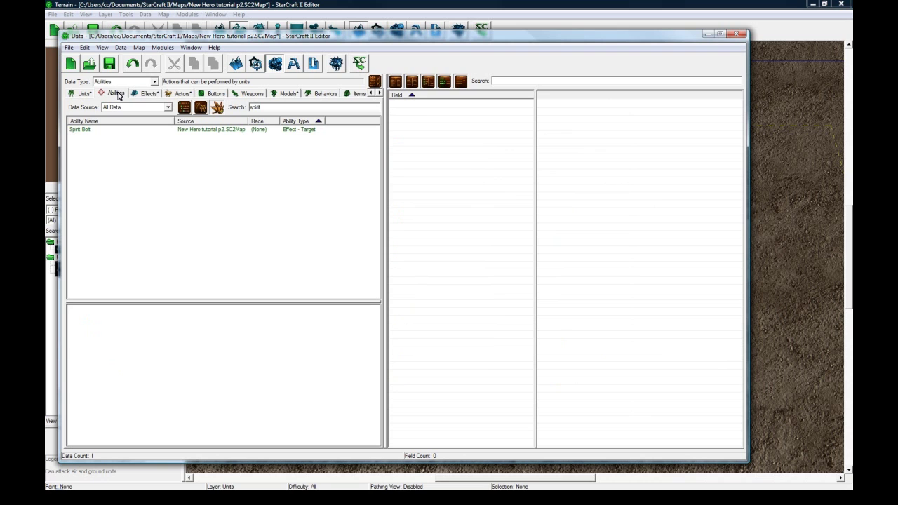
pyautogui.click(127, 132)
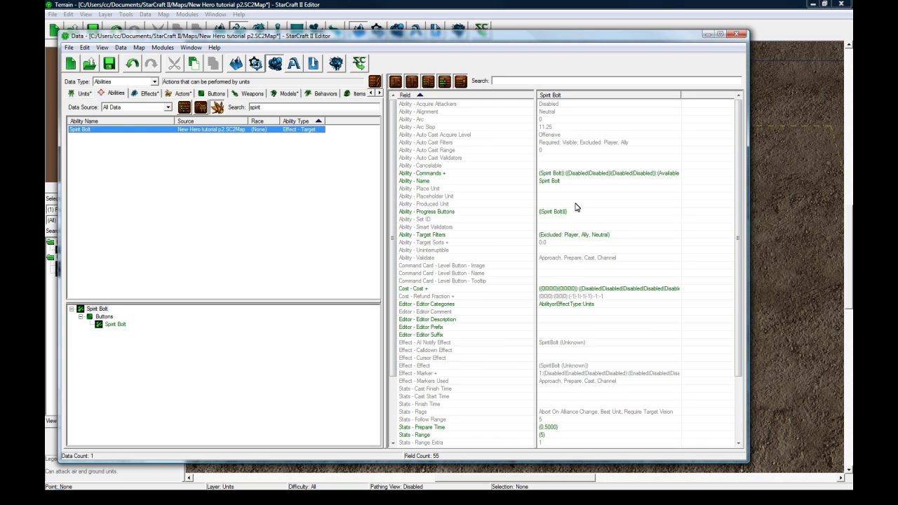
pyautogui.doubleClick(543, 366)
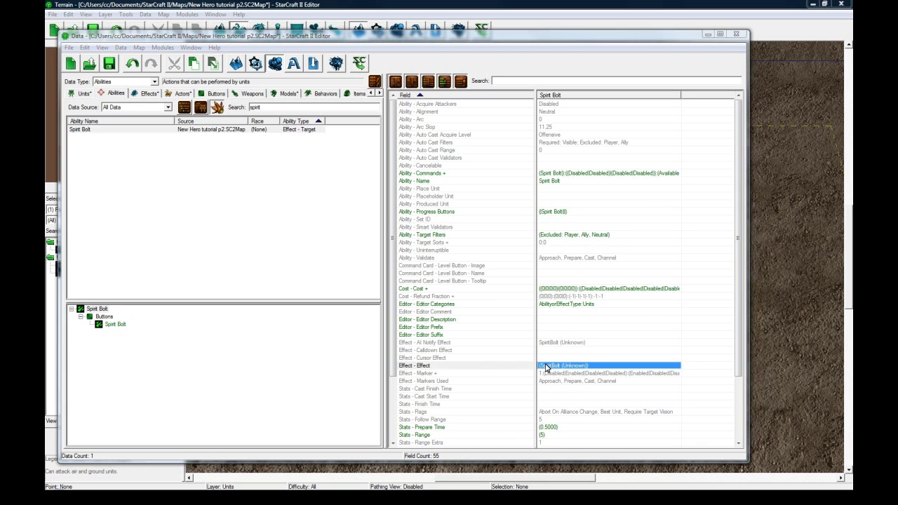
pyautogui.click(295, 223)
pyautogui.write('salvage')
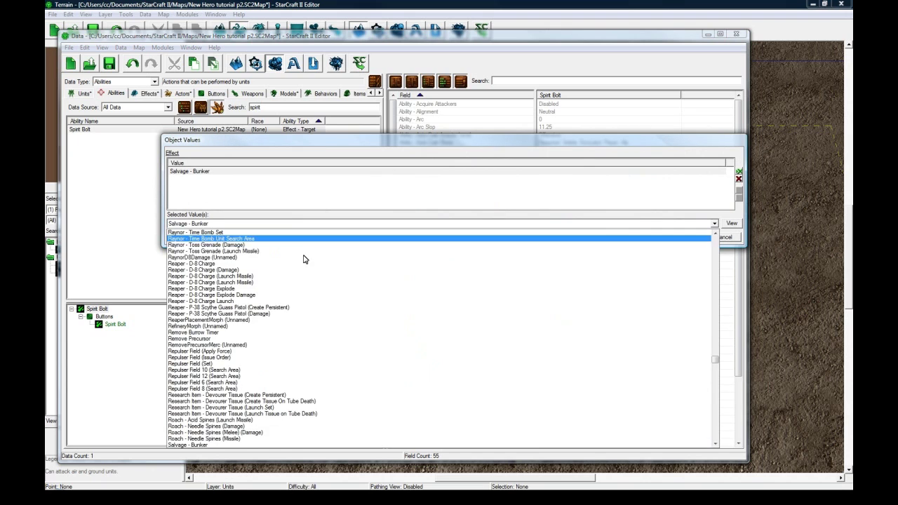
pyautogui.scroll(5, 377, 348)
pyautogui.scroll(-15, 376, 349)
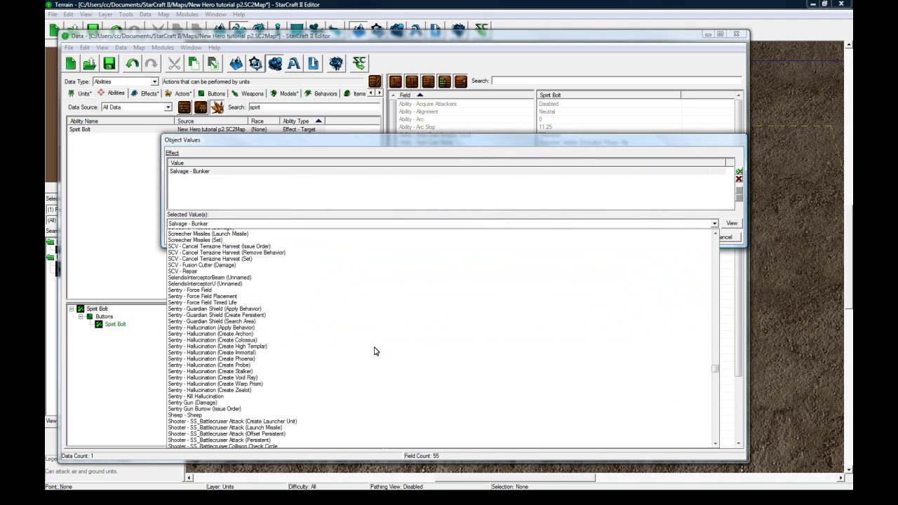
pyautogui.scroll(-15, 375, 351)
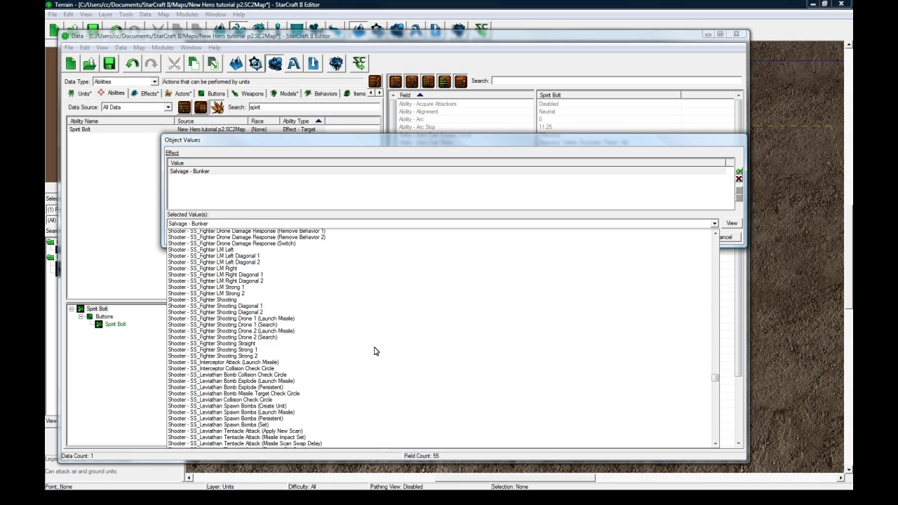
pyautogui.scroll(-5, 374, 351)
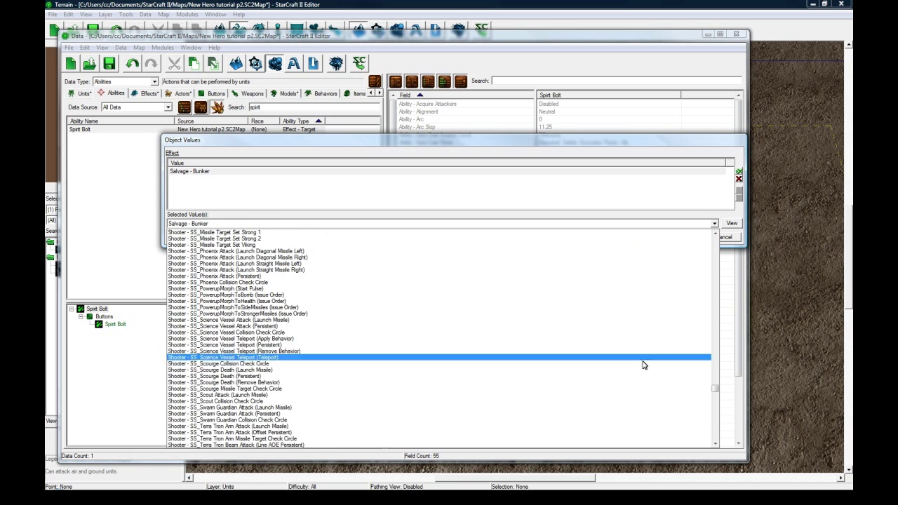
pyautogui.moveTo(717, 388); pyautogui.dragTo(718, 398)
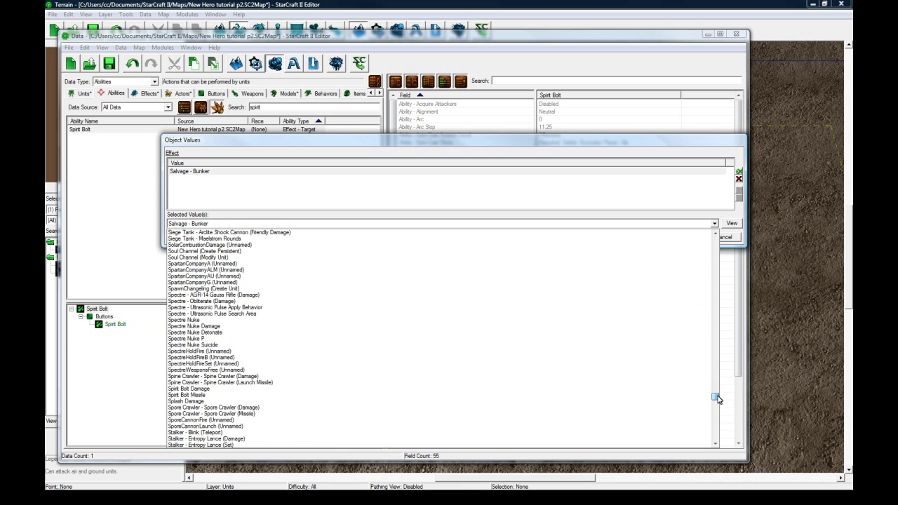
pyautogui.click(622, 395)
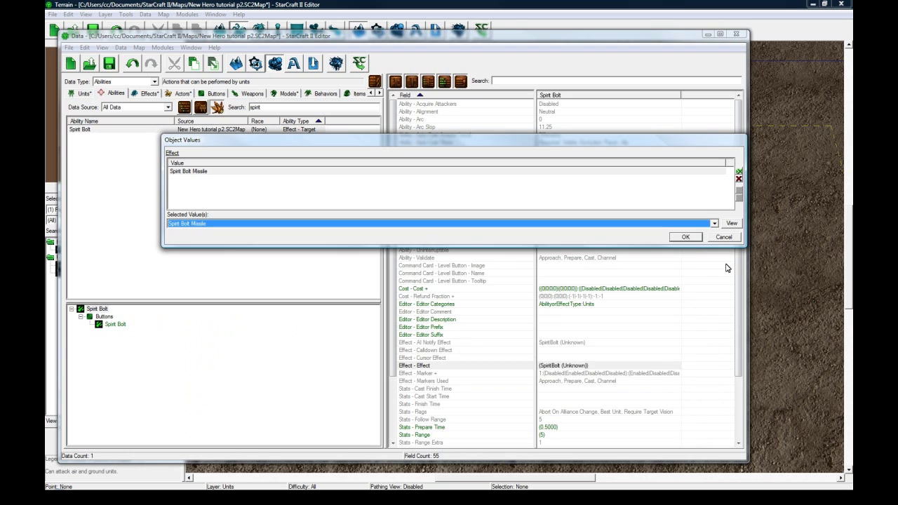
pyautogui.click(685, 237)
pyautogui.click(123, 379)
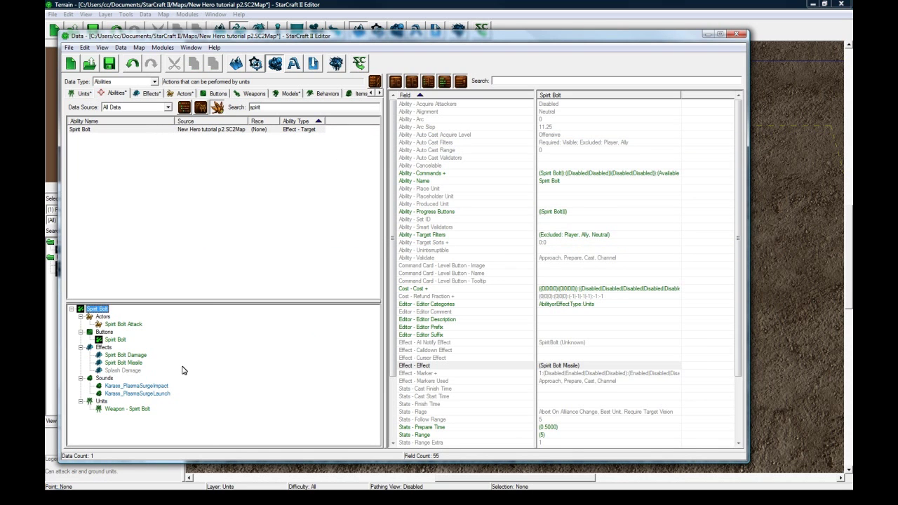
pyautogui.click(112, 65)
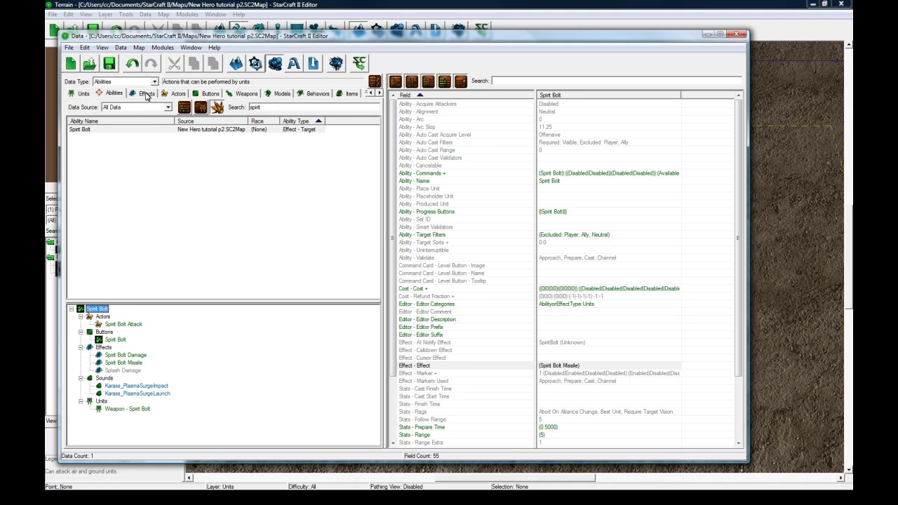
# Start duplicating the Spirit Bolt Missile effect, then cancel without copying anything
pyautogui.click(146, 95)
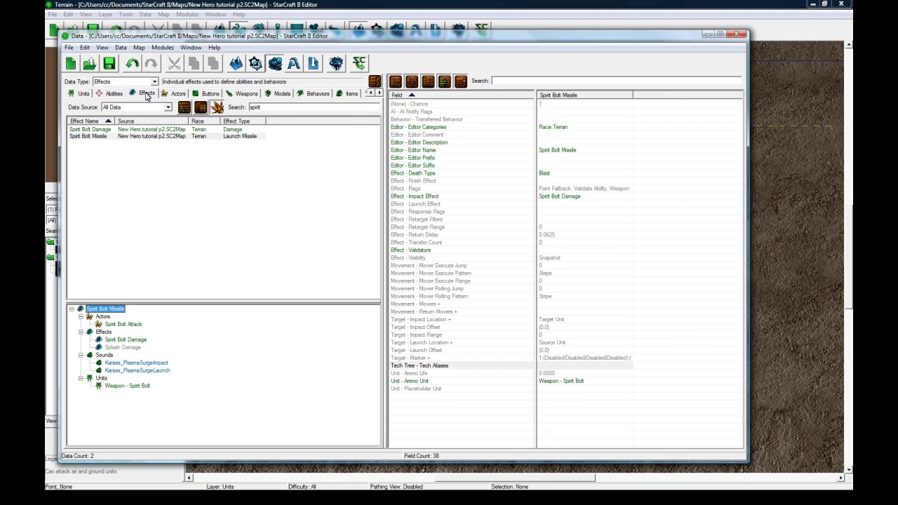
pyautogui.click(101, 138)
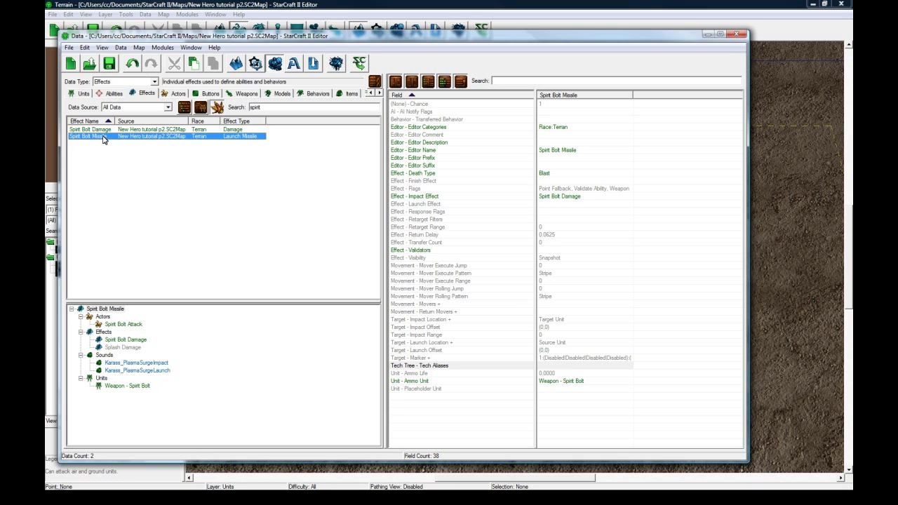
pyautogui.rightClick(104, 140)
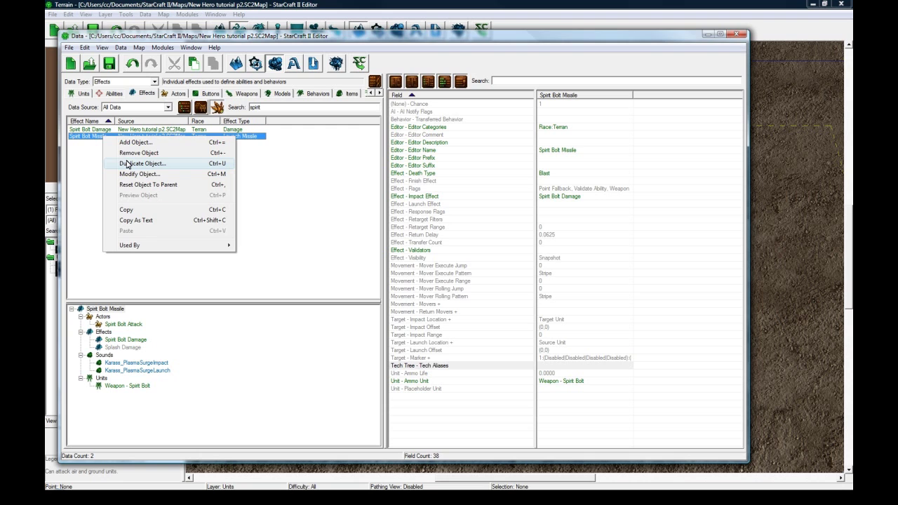
pyautogui.click(129, 164)
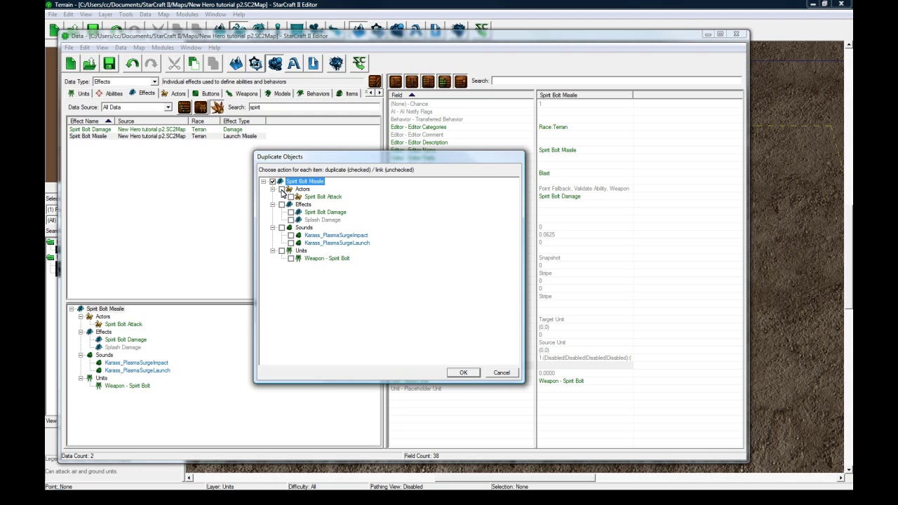
pyautogui.click(502, 373)
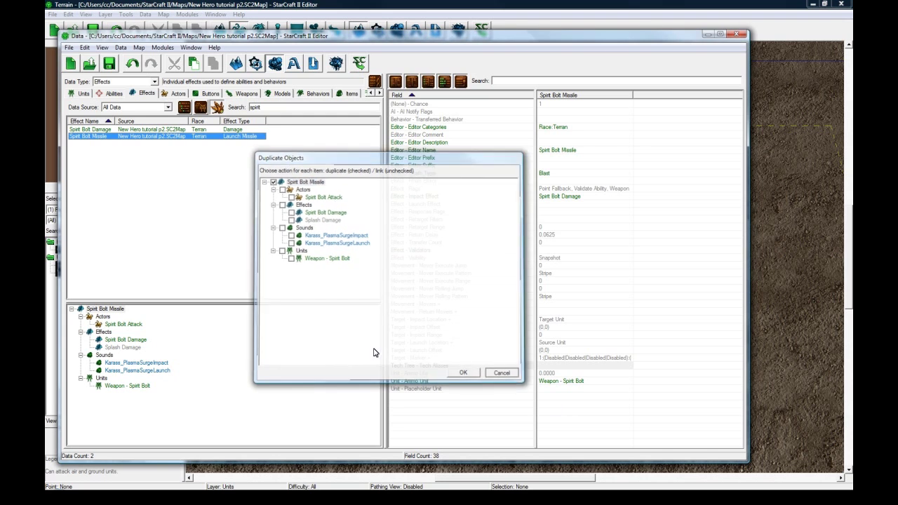
# Review the Spirit Bolt Attack actor's Impact Effect (Spirit Bolt Damage), Launch Effect and Art - Beam fields
pyautogui.click(122, 324)
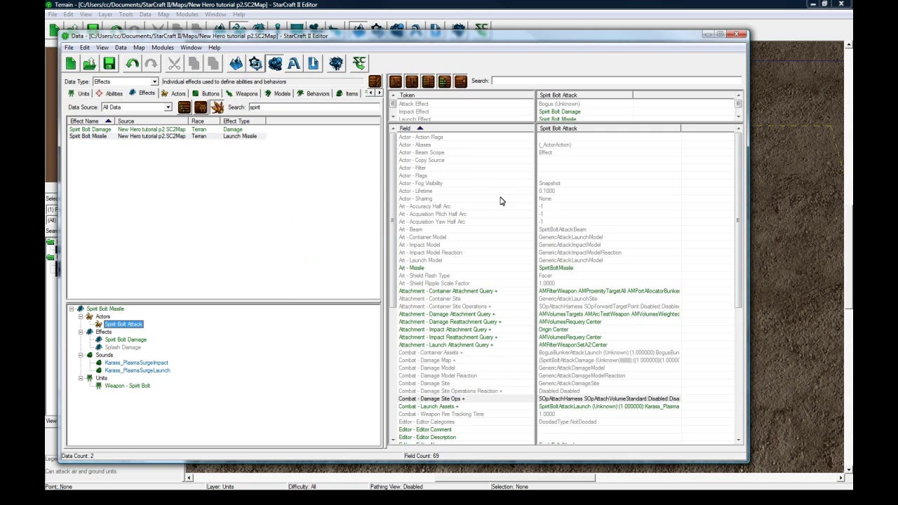
pyautogui.click(571, 113)
pyautogui.click(571, 117)
pyautogui.click(571, 105)
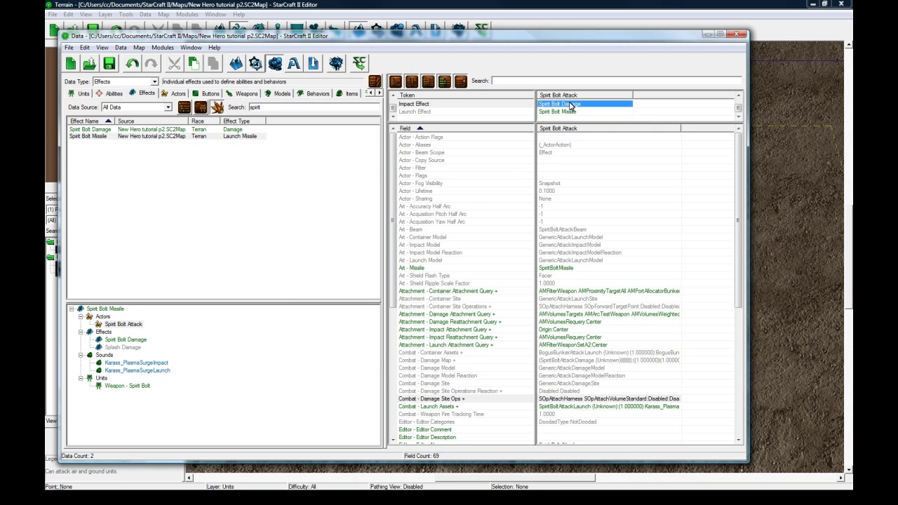
pyautogui.click(587, 229)
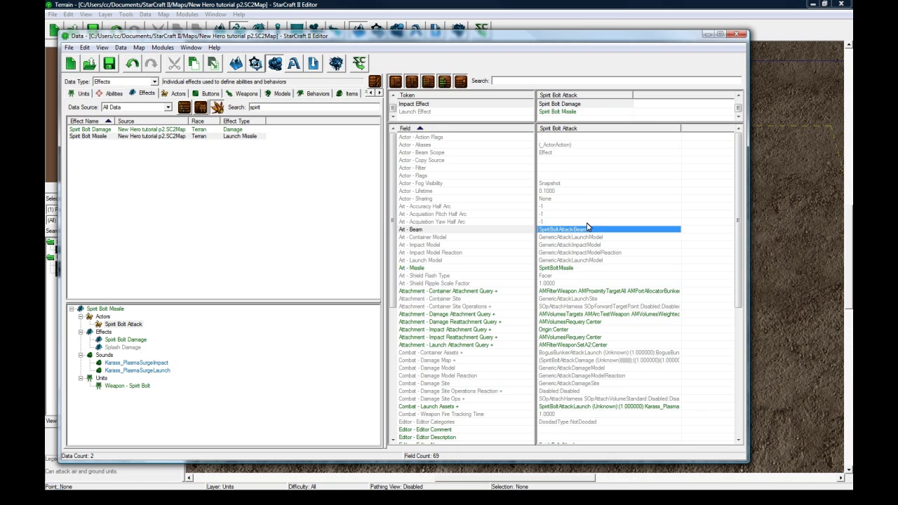
pyautogui.scroll(-7, 586, 228)
# Review the actor's Event - Events, keeping the SpiritBoltMissile start event, then show the Spirit Bolt Missile effect
pyautogui.scroll(-1, 586, 224)
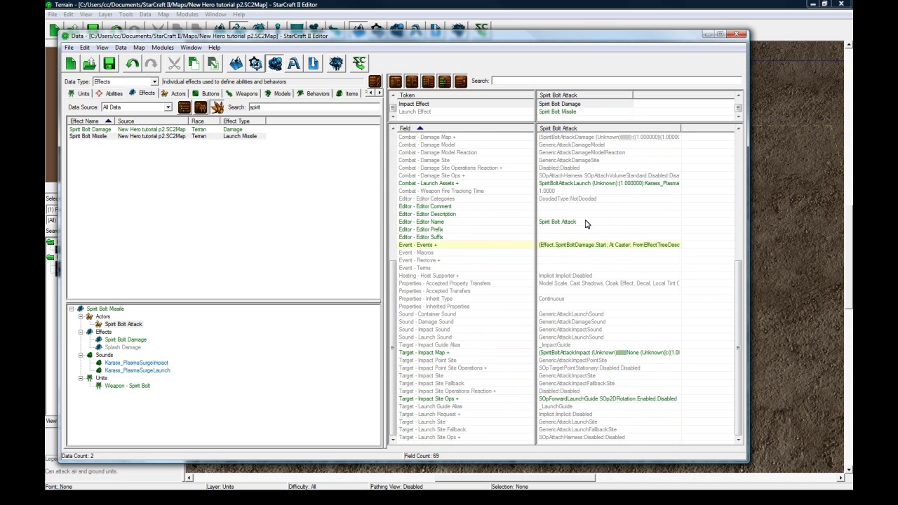
pyautogui.scroll(9, 574, 248)
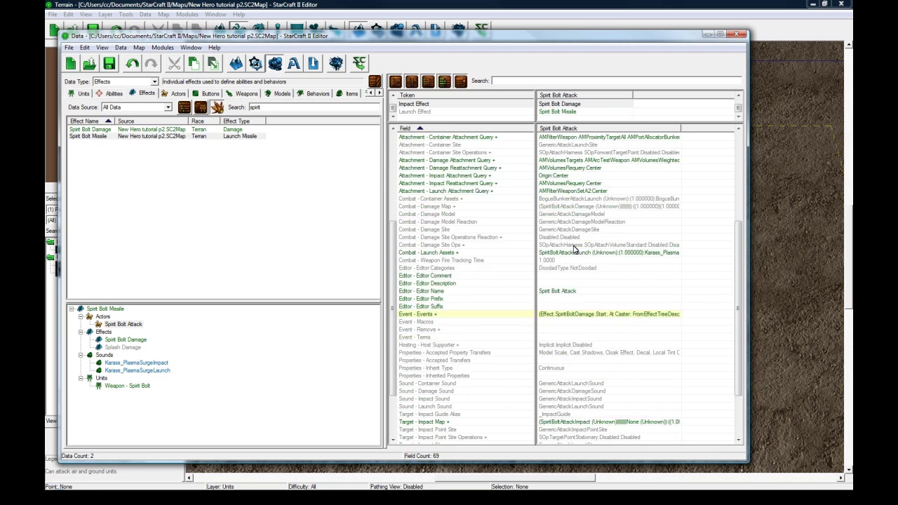
pyautogui.scroll(1, 573, 248)
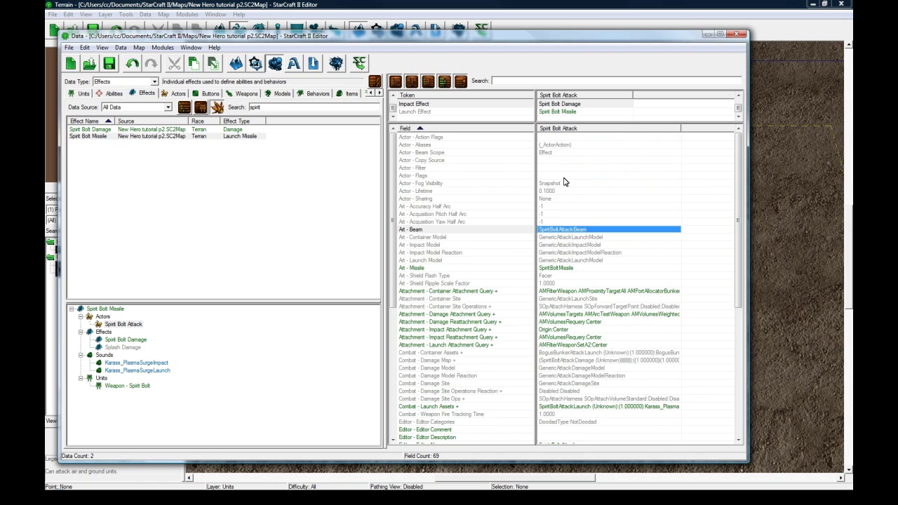
pyautogui.click(561, 113)
pyautogui.scroll(-9, 576, 218)
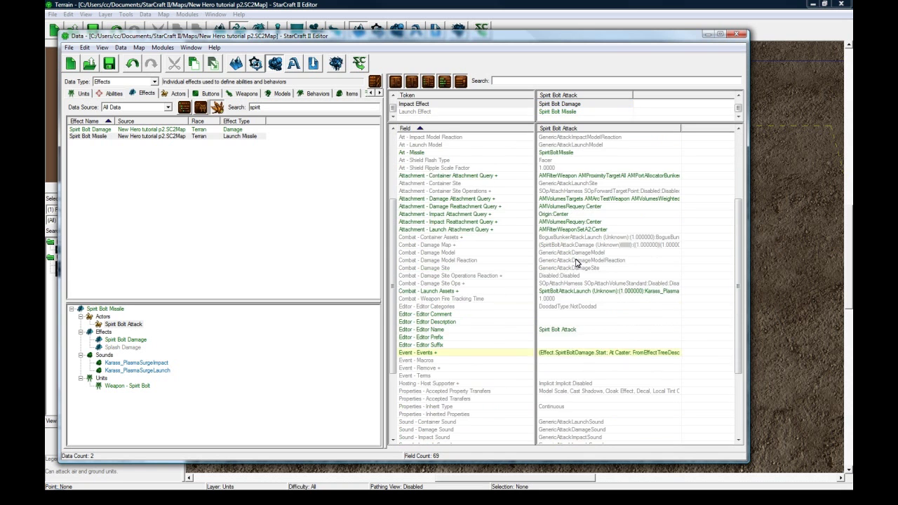
pyautogui.doubleClick(587, 260)
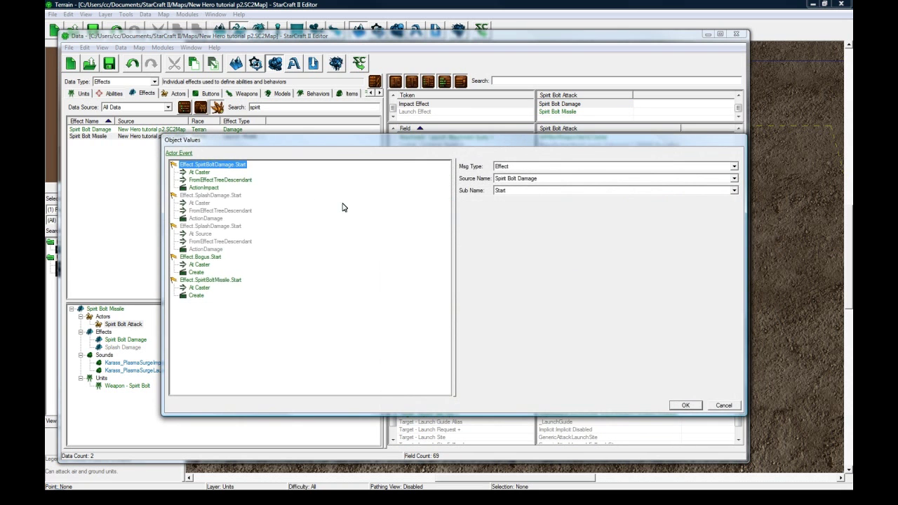
pyautogui.click(215, 280)
pyautogui.click(215, 257)
pyautogui.click(214, 281)
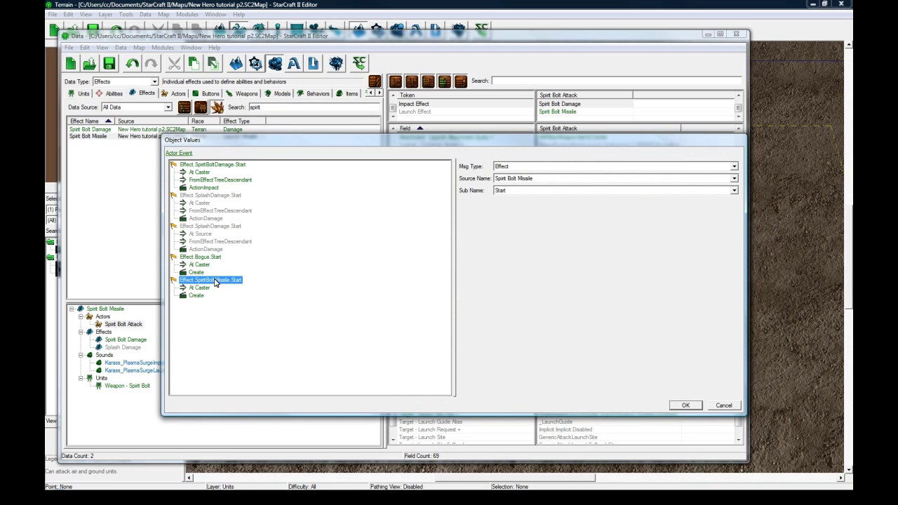
pyautogui.click(684, 404)
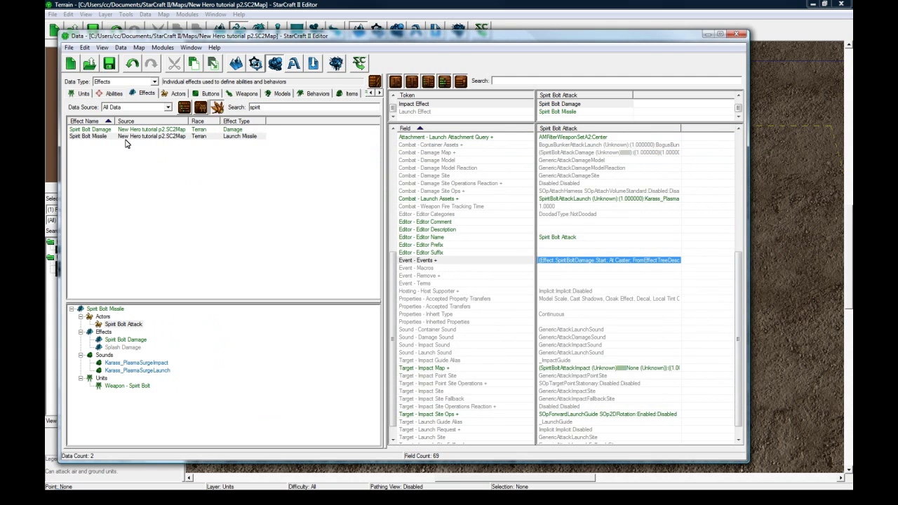
pyautogui.click(127, 137)
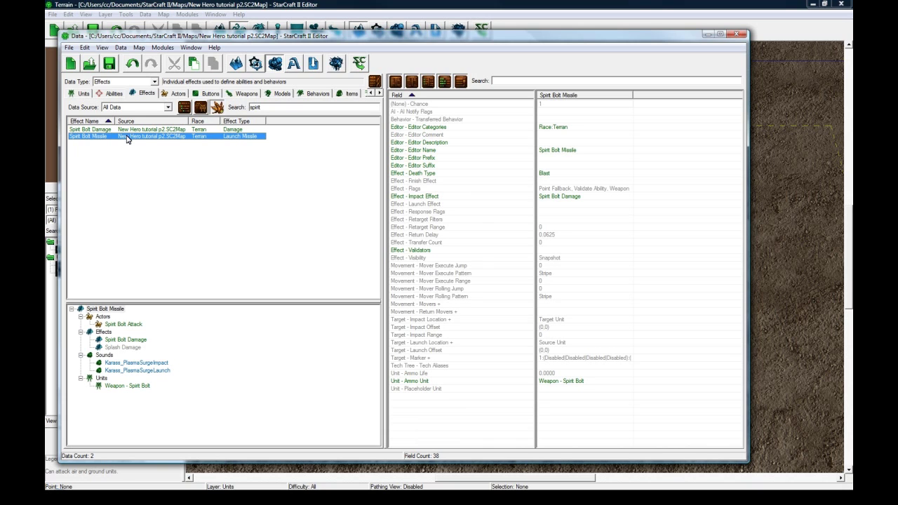
# Duplicate the Spirit Bolt Missile effect with Spirit Bolt Damage also checked for duplication
pyautogui.rightClick(101, 138)
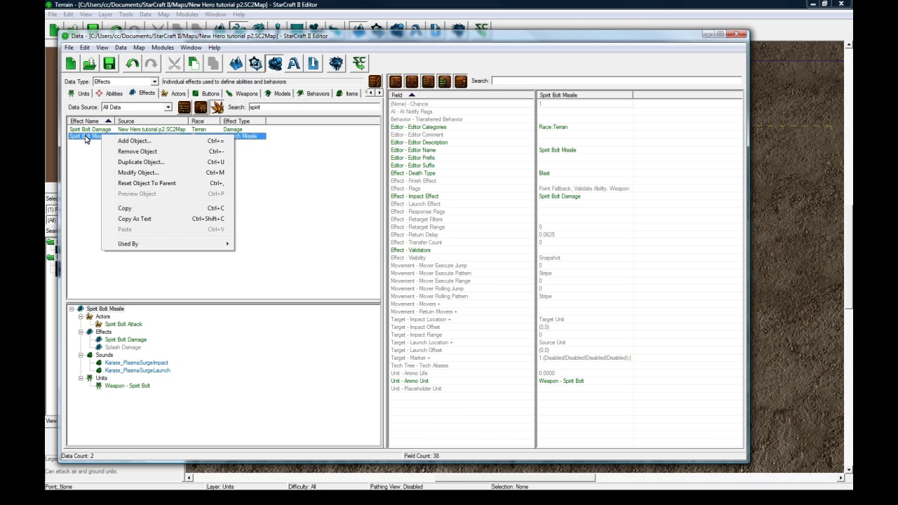
pyautogui.click(135, 163)
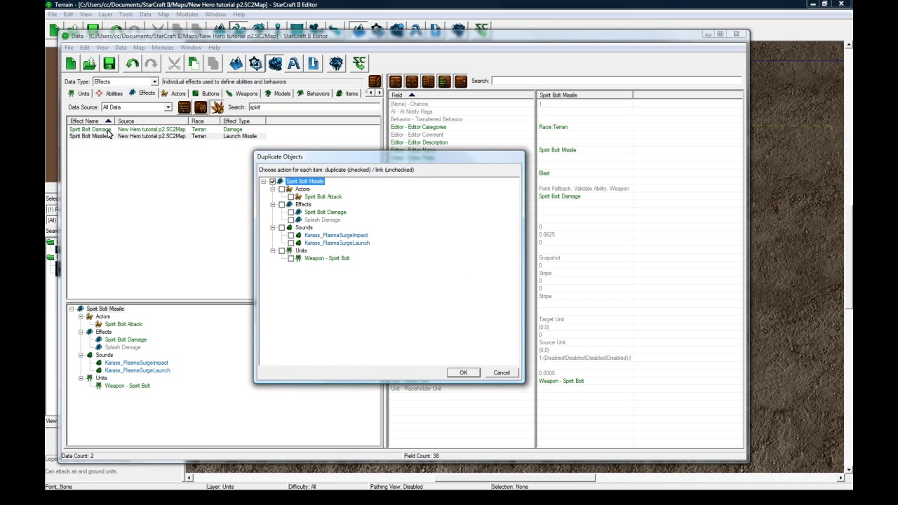
pyautogui.click(295, 189)
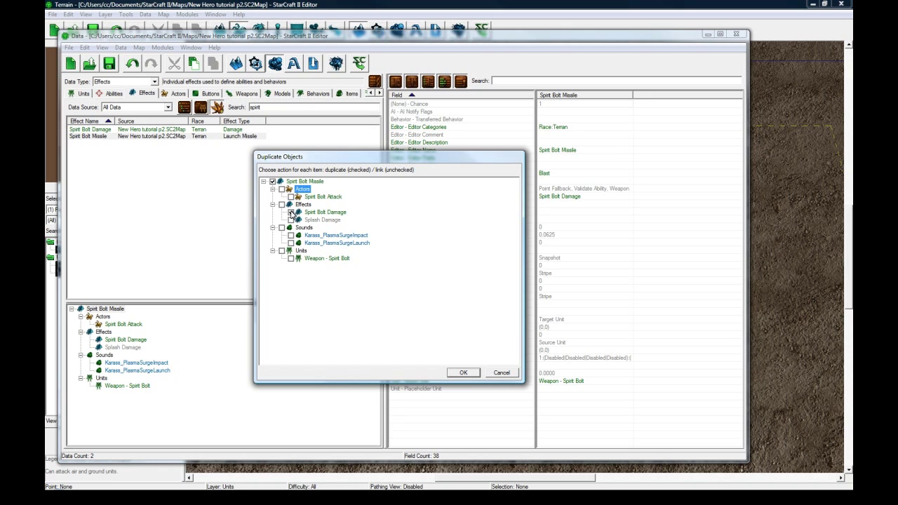
pyautogui.click(291, 212)
pyautogui.click(463, 372)
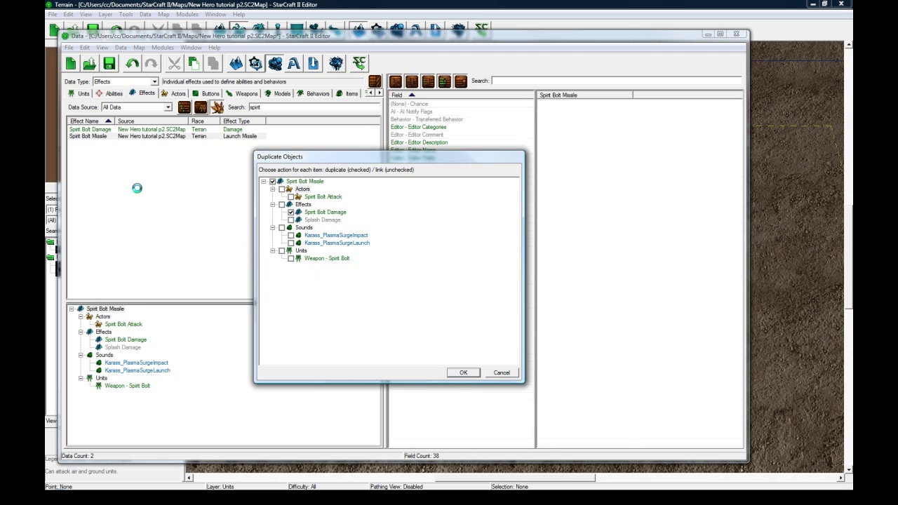
# Rename the missile copy to Spirit Bolt Missile Level 2 and the original to Spirit Bolt Missile Level 1
pyautogui.doubleClick(115, 143)
pyautogui.doubleClick(243, 139)
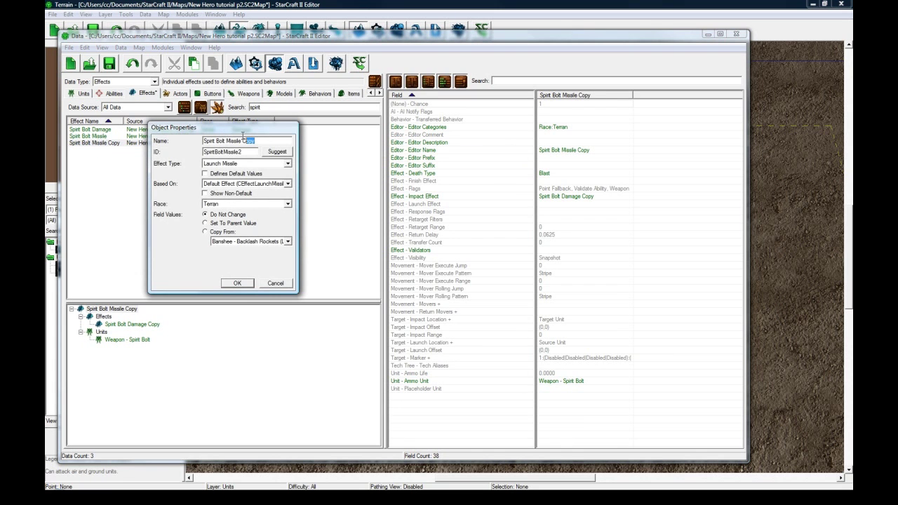
pyautogui.write('LKevel 2')
pyautogui.click(237, 283)
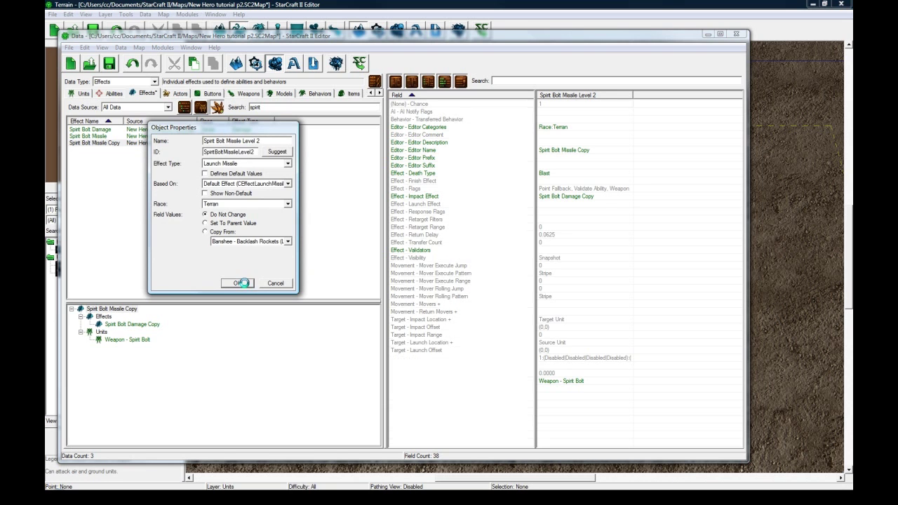
pyautogui.doubleClick(105, 136)
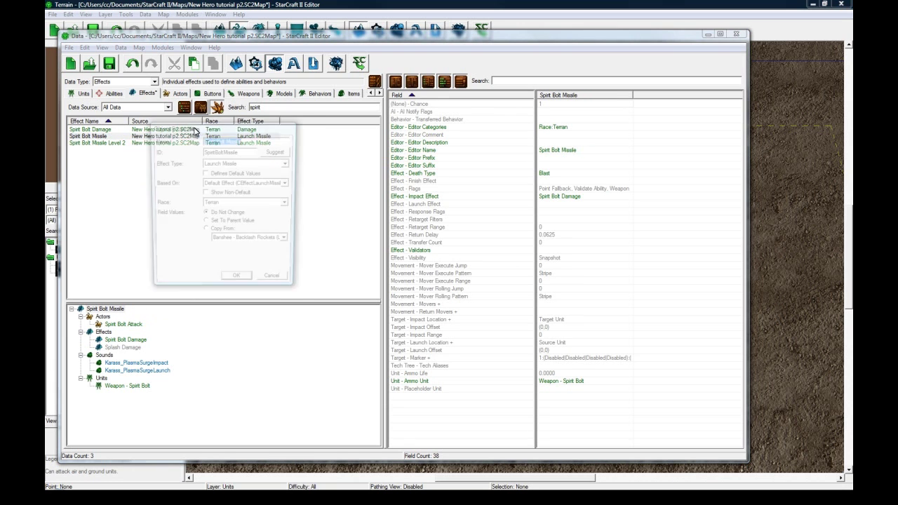
pyautogui.click(243, 141)
pyautogui.write('Level ')
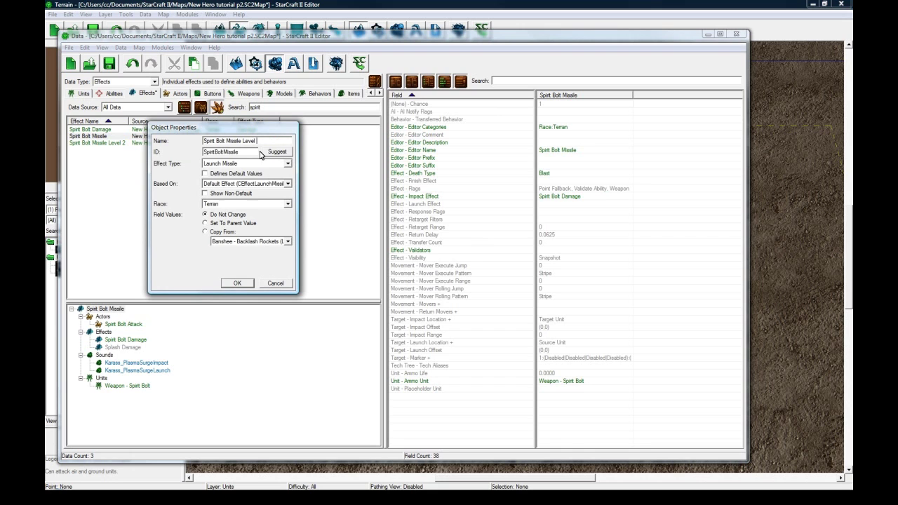
pyautogui.write('1')
pyautogui.click(276, 152)
pyautogui.click(237, 283)
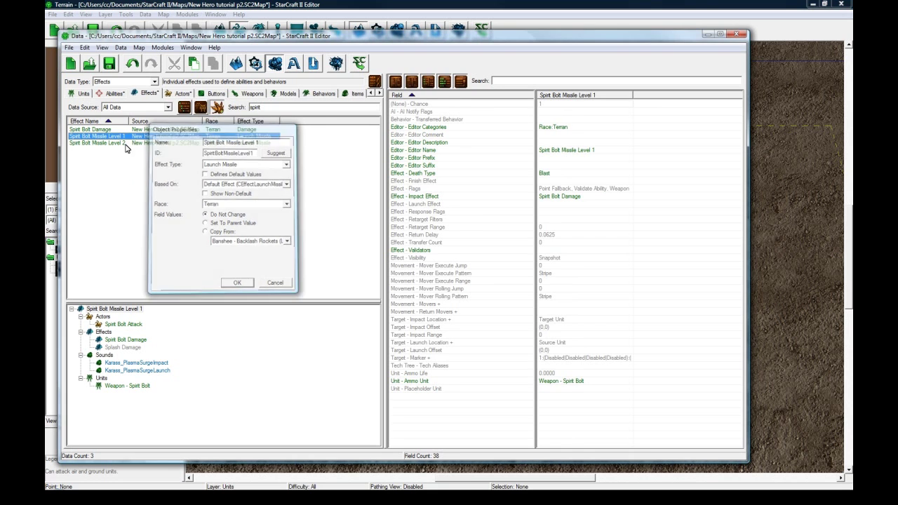
# Rename the damage effects to Spirit Bolt Damage Level 1 and Spirit Bolt Damage Level 2 (copy)
pyautogui.doubleClick(127, 340)
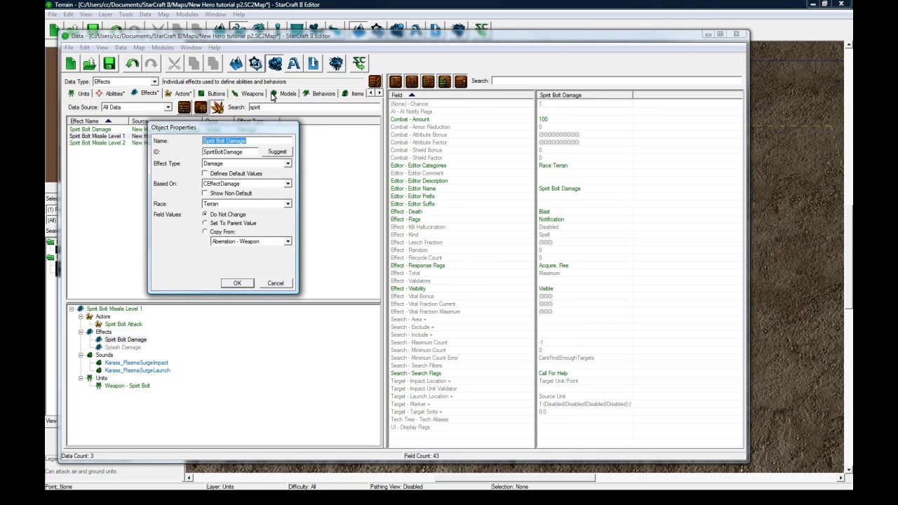
pyautogui.click(254, 141)
pyautogui.click(276, 152)
pyautogui.click(237, 283)
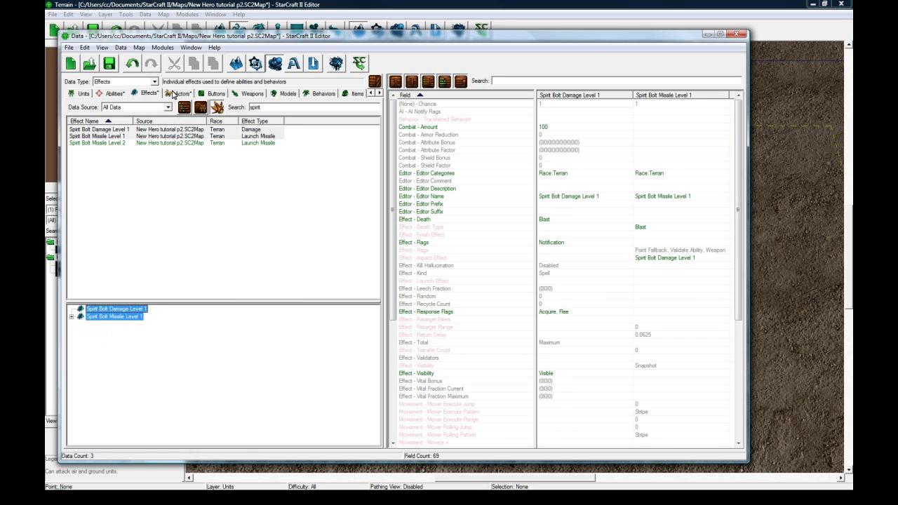
pyautogui.click(175, 94)
pyautogui.click(146, 93)
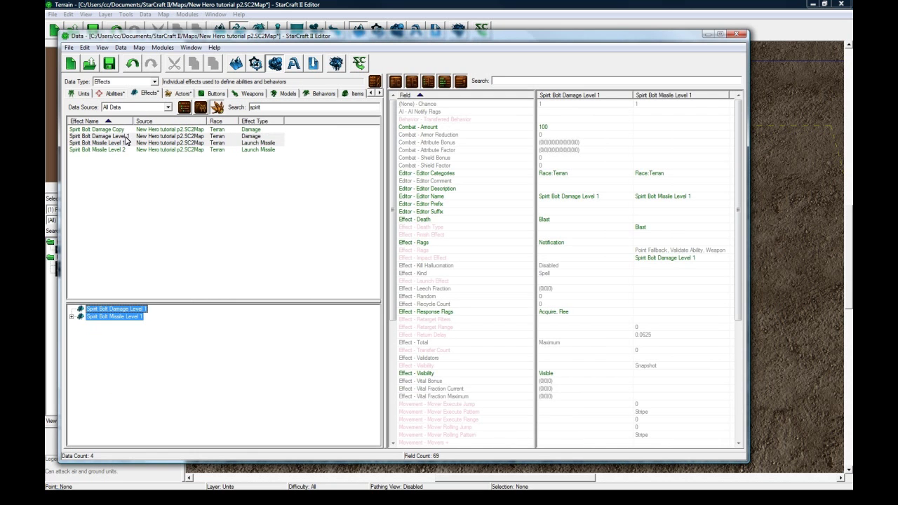
pyautogui.click(128, 131)
pyautogui.doubleClick(129, 134)
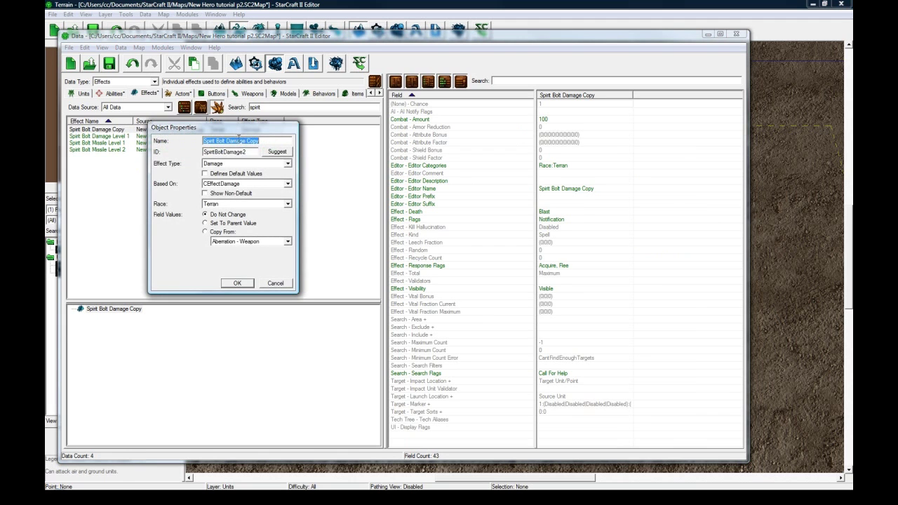
pyautogui.moveTo(263, 141); pyautogui.dragTo(247, 141)
pyautogui.click(236, 283)
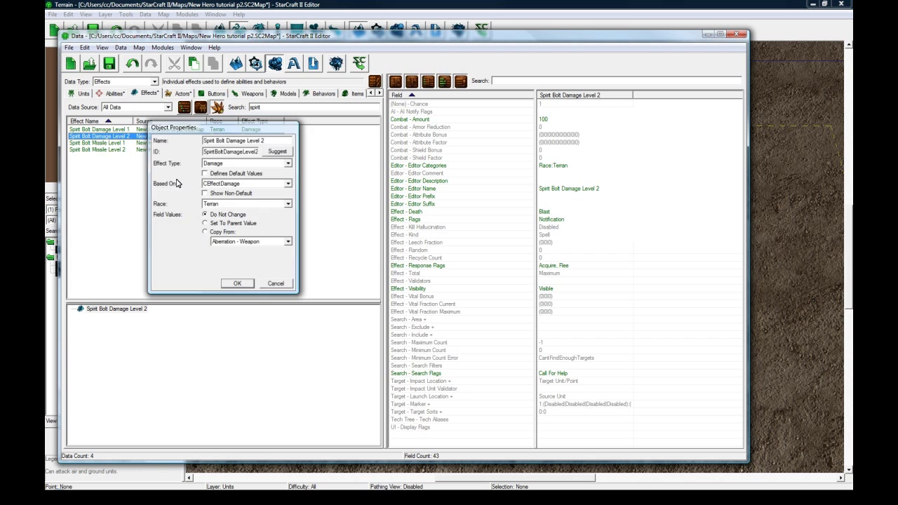
pyautogui.click(112, 143)
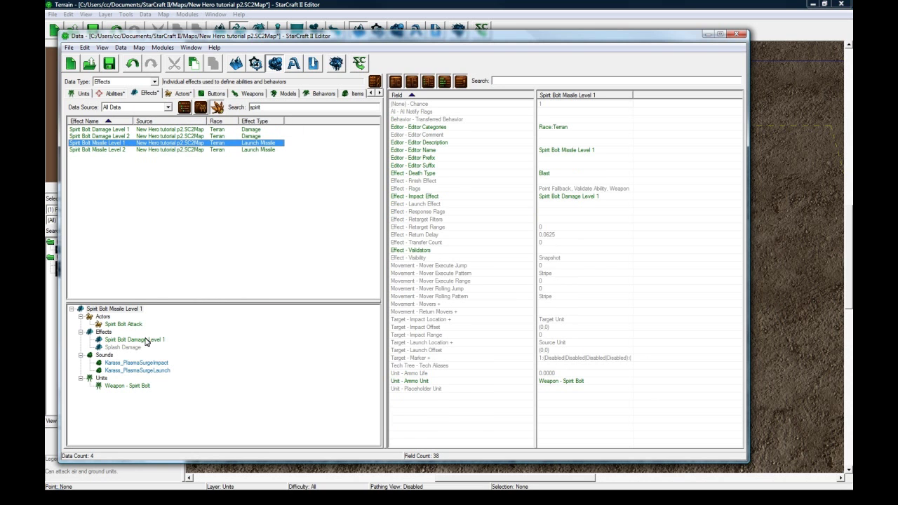
# Verify Spirit Bolt Missile Level 2 impacts Spirit Bolt Damage Level 2 and check its ammo unit
pyautogui.click(146, 340)
pyautogui.click(118, 150)
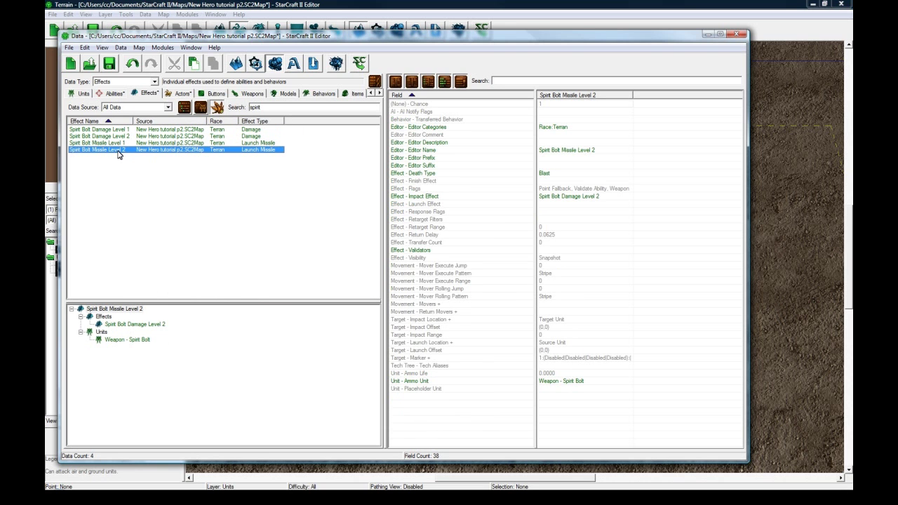
pyautogui.click(574, 151)
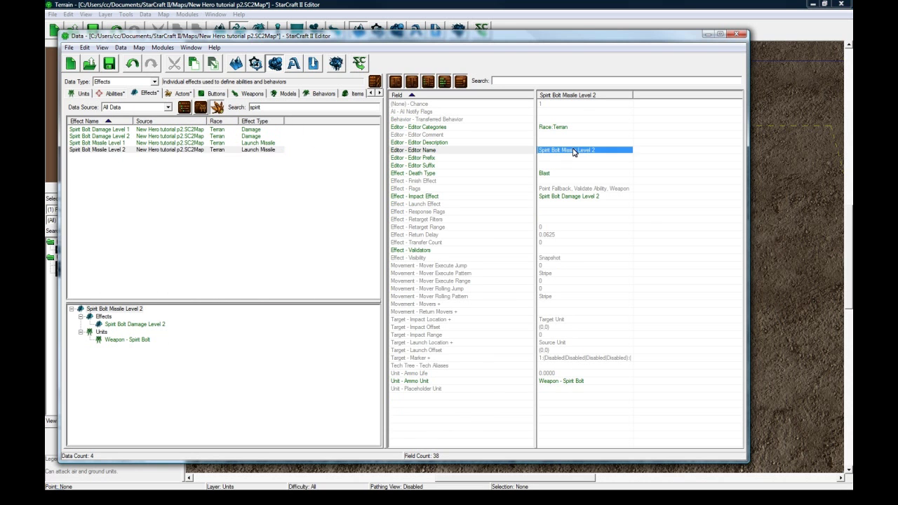
pyautogui.click(566, 198)
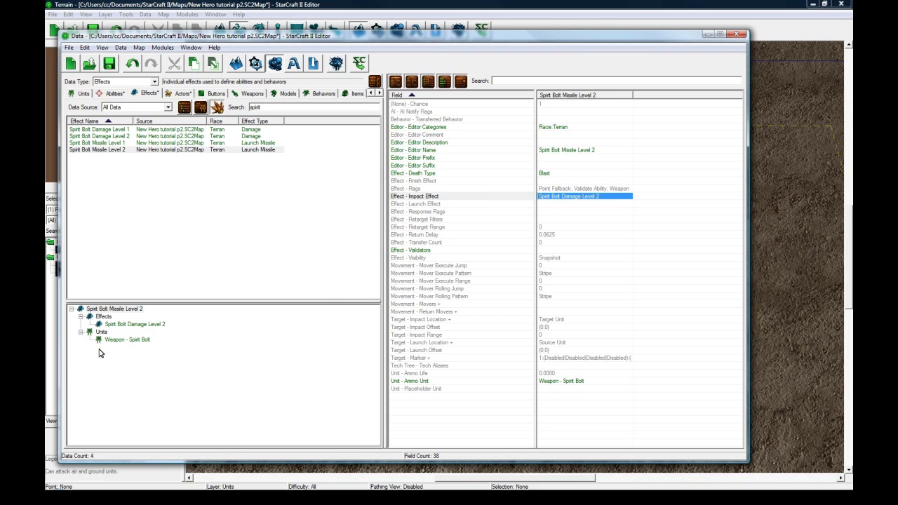
pyautogui.click(592, 383)
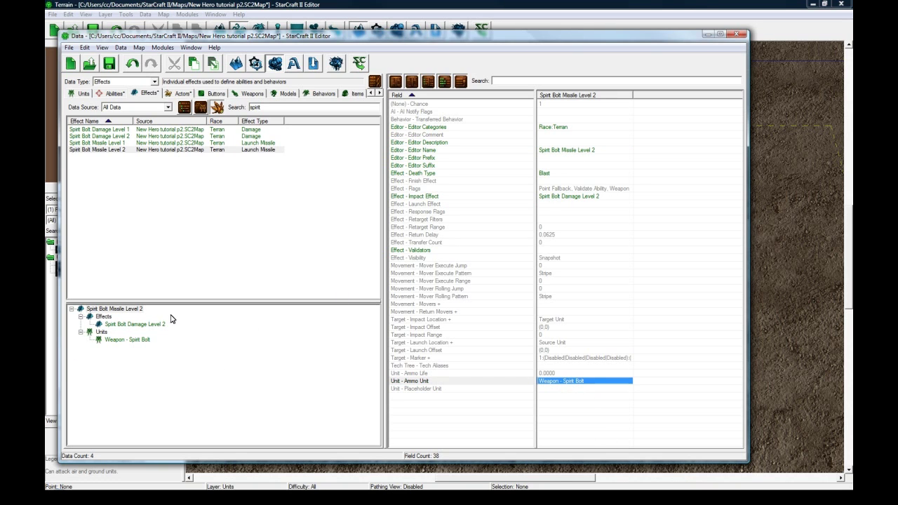
# Set Spirit Bolt Damage Level 2's Combat - Amount to 200
pyautogui.click(98, 135)
pyautogui.doubleClick(572, 124)
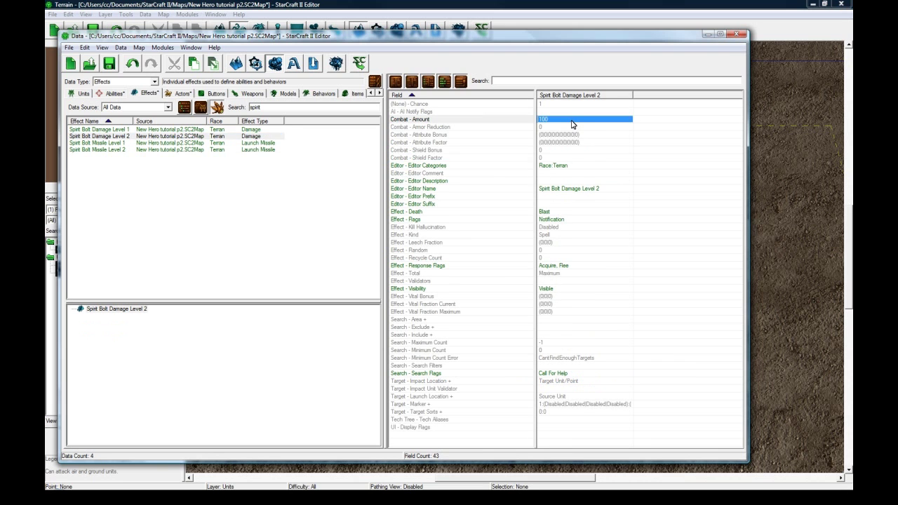
pyautogui.write('200')
pyautogui.press('Return')
pyautogui.click(581, 274)
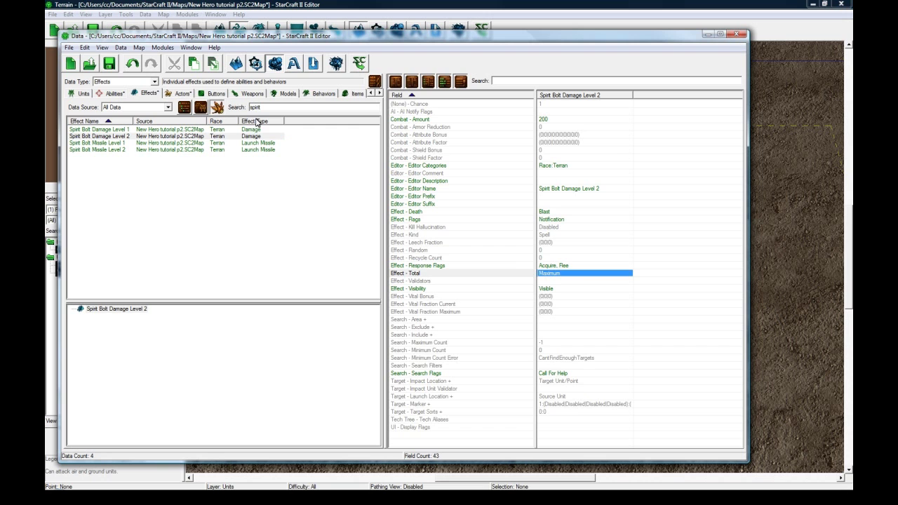
# Select the Spirit Bolt Attack actor in Actors data and open its Events values
pyautogui.click(182, 94)
pyautogui.click(120, 134)
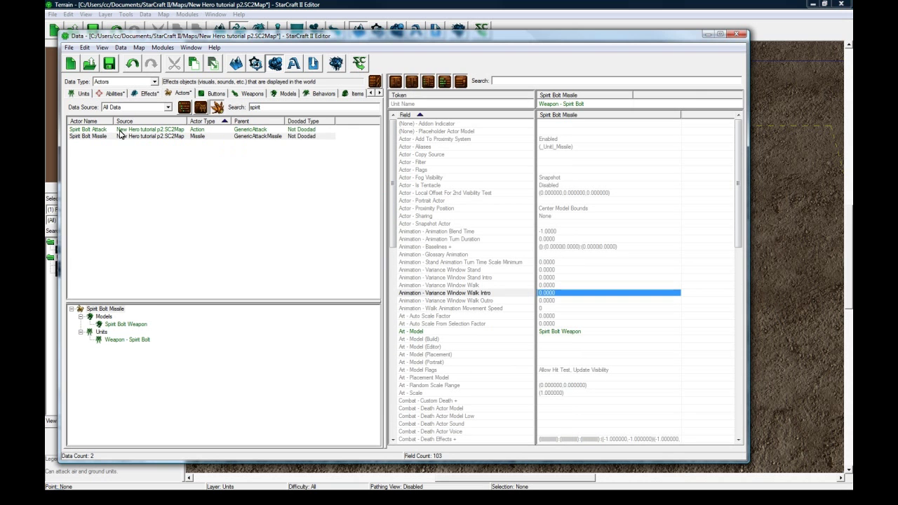
pyautogui.click(111, 137)
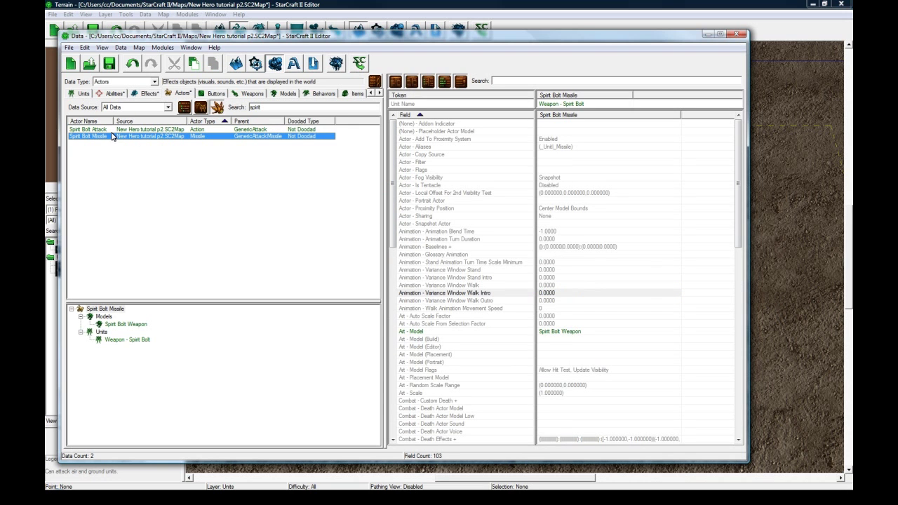
pyautogui.click(104, 130)
pyautogui.click(585, 153)
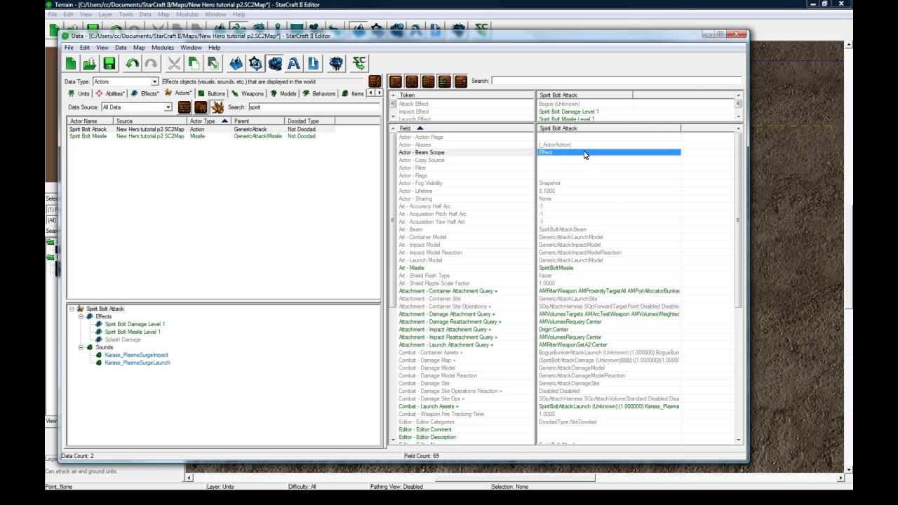
pyautogui.click(579, 199)
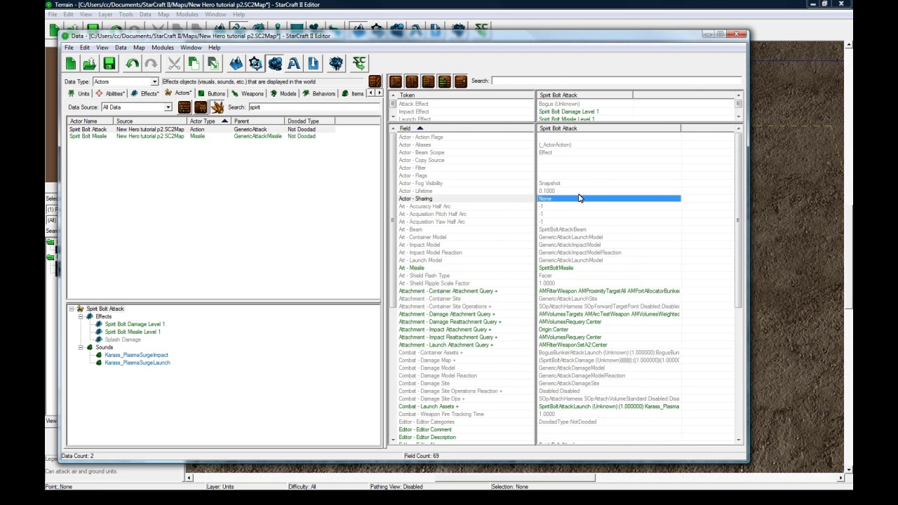
pyautogui.scroll(-5, 565, 349)
pyautogui.doubleClick(566, 353)
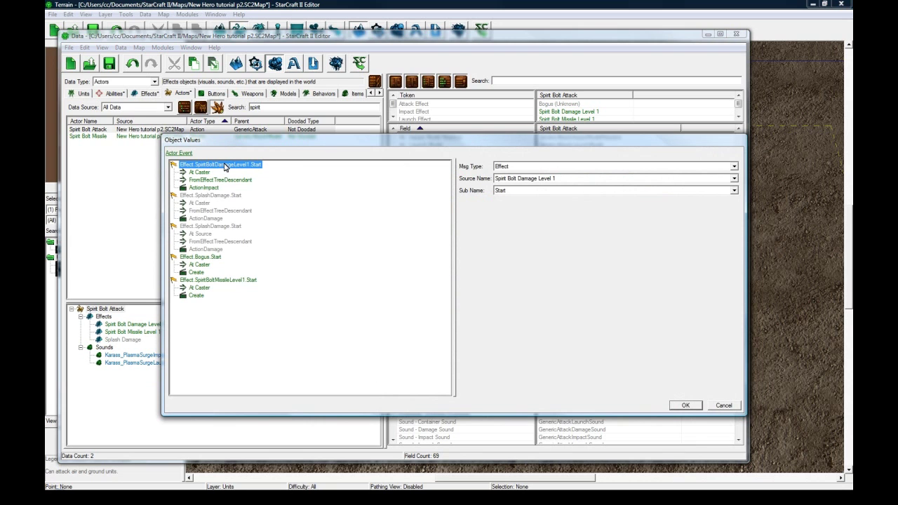
# Paste a duplicate start event and set its source to Spirit Bolt Damage Level 2
pyautogui.hotkey('ctrl', 'v')
pyautogui.click(503, 181)
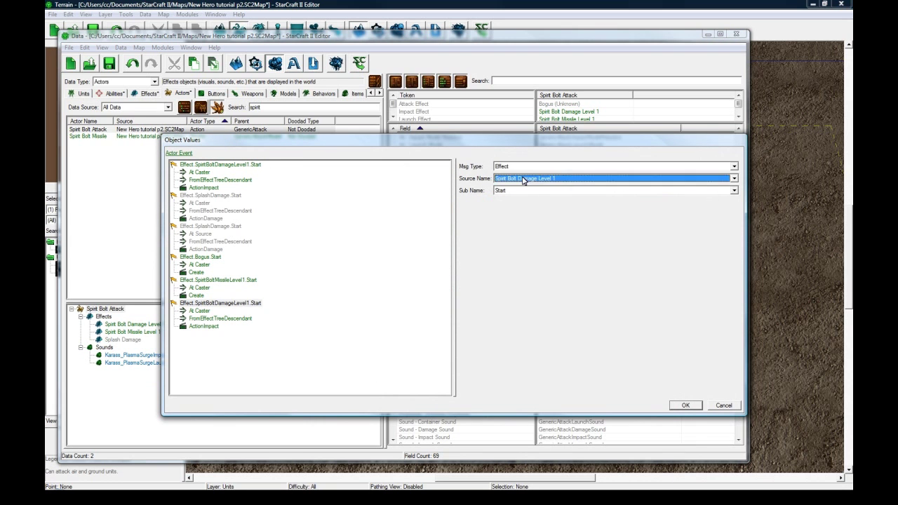
pyautogui.click(526, 195)
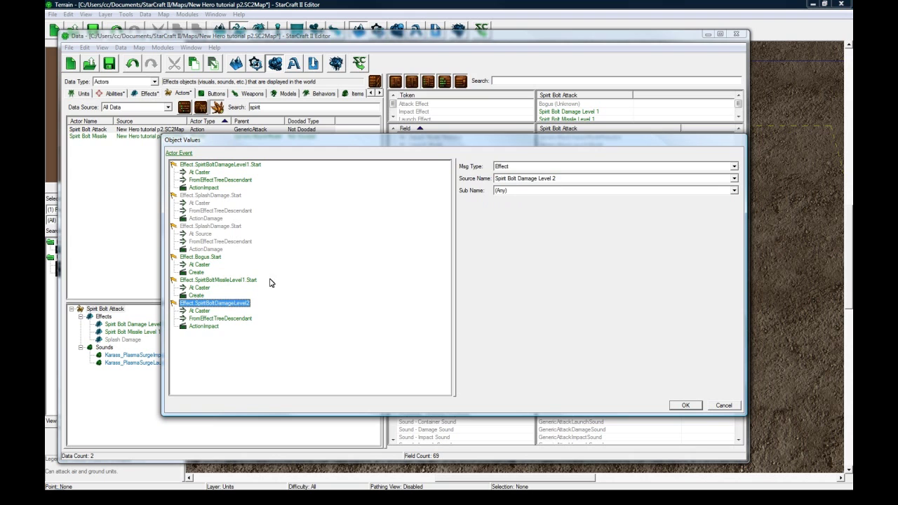
pyautogui.click(205, 327)
# Duplicate the Missile Level 1 start event as Spirit Bolt Missile Level 2, sub name Start
pyautogui.click(213, 319)
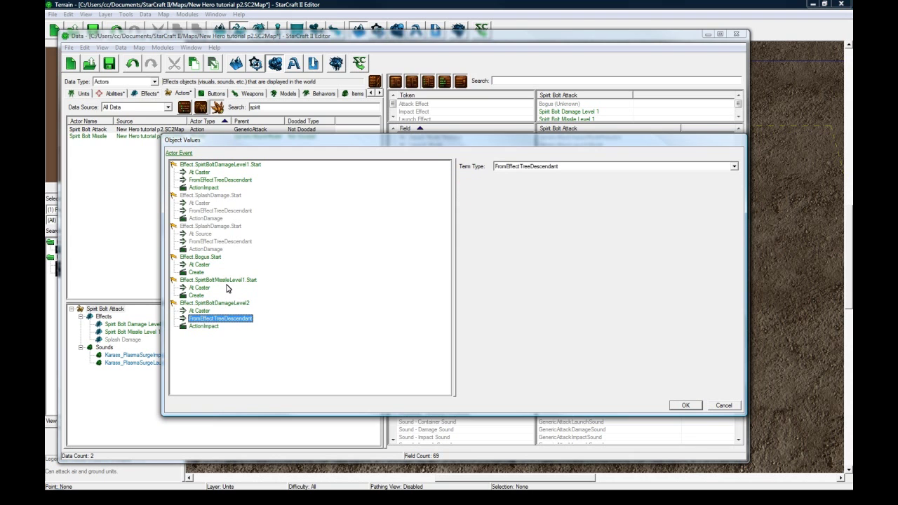
pyautogui.click(229, 281)
pyautogui.hotkey('ctrl', 'c')
pyautogui.hotkey('ctrl', 'v')
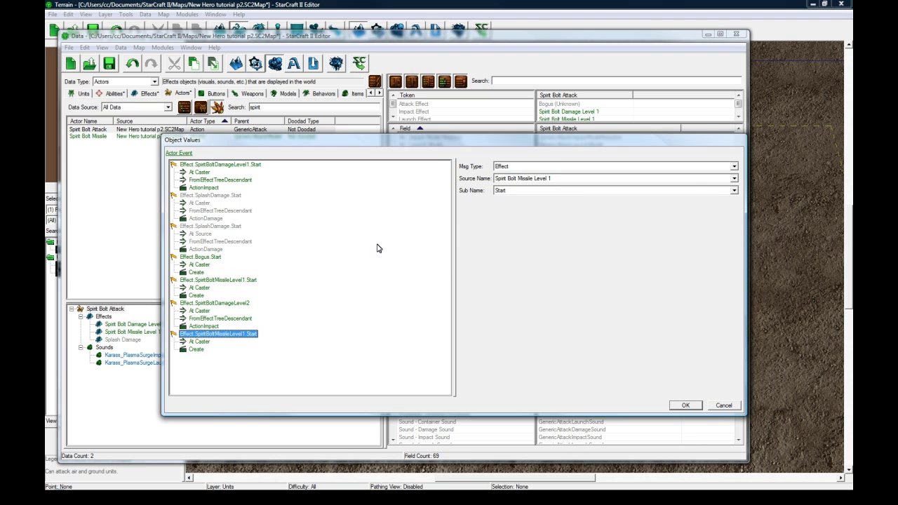
pyautogui.click(513, 180)
pyautogui.click(522, 195)
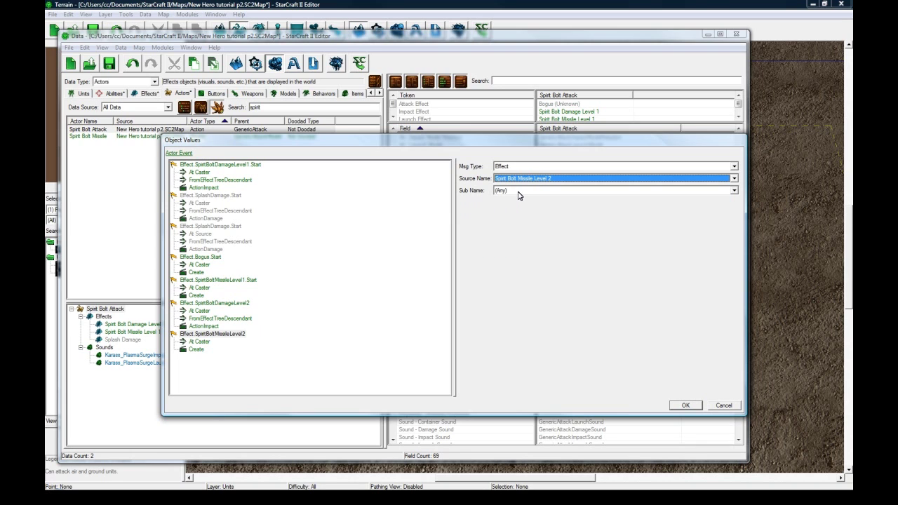
pyautogui.click(518, 191)
pyautogui.click(510, 235)
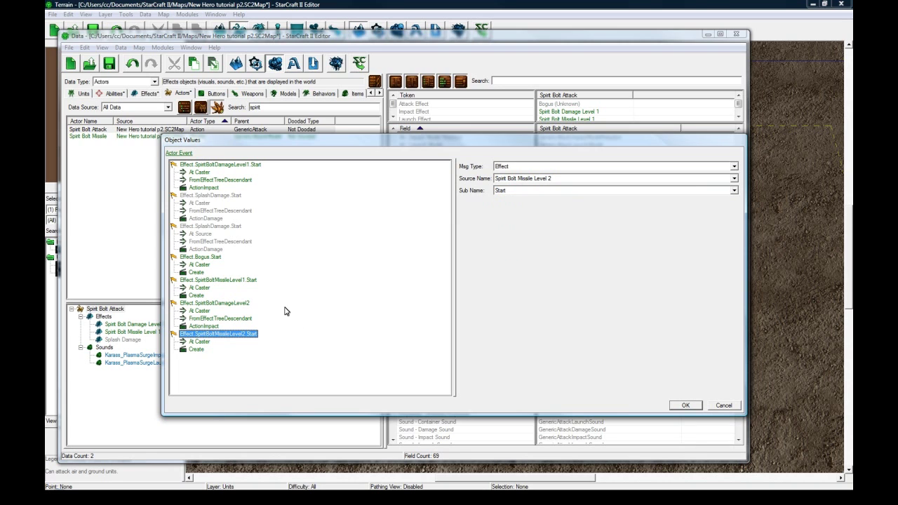
# Set the Spirit Bolt Damage Level 2 event's sub name to Start and accept the events
pyautogui.click(256, 165)
pyautogui.click(239, 303)
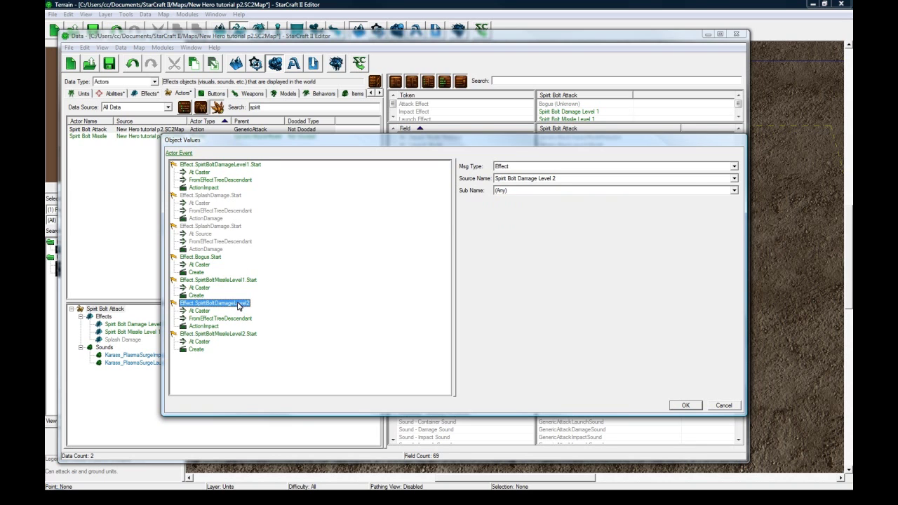
pyautogui.click(532, 192)
pyautogui.click(508, 205)
pyautogui.click(698, 407)
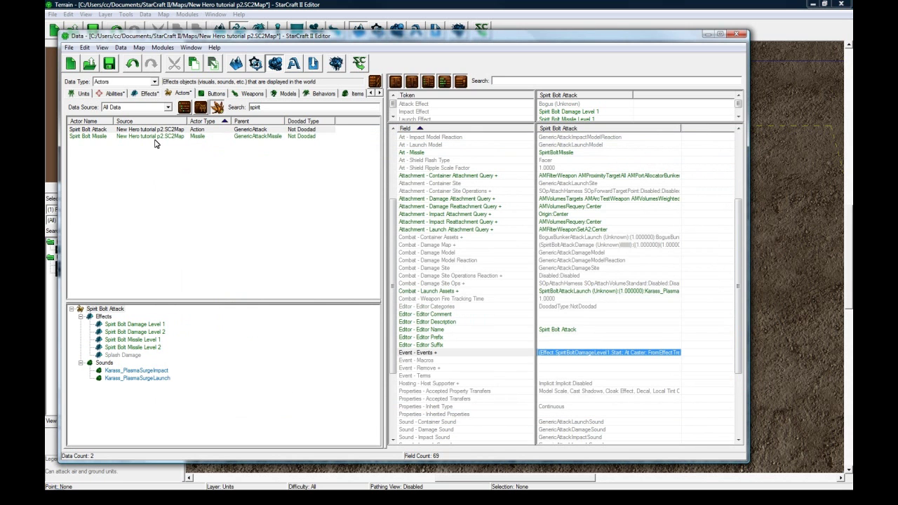
# Recheck the Spirit Bolt Attack actor's effect tokens and events, then save the map
pyautogui.click(110, 130)
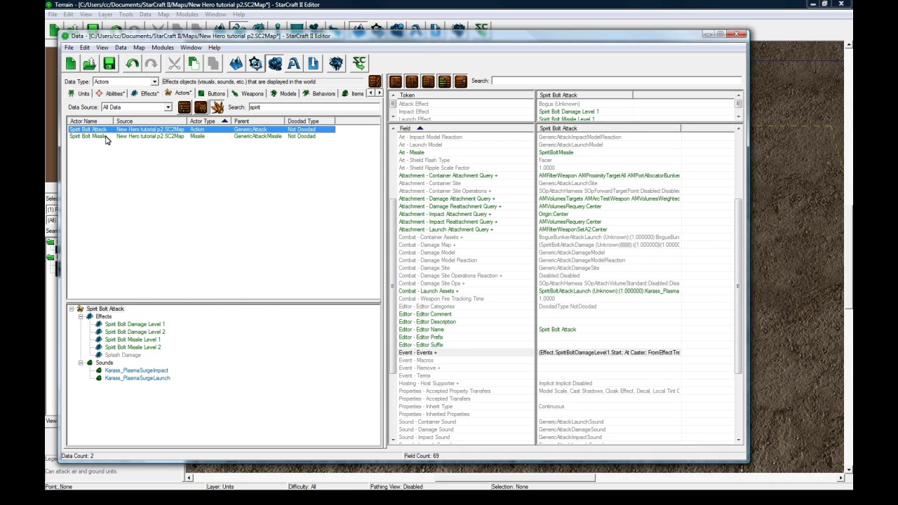
pyautogui.click(575, 111)
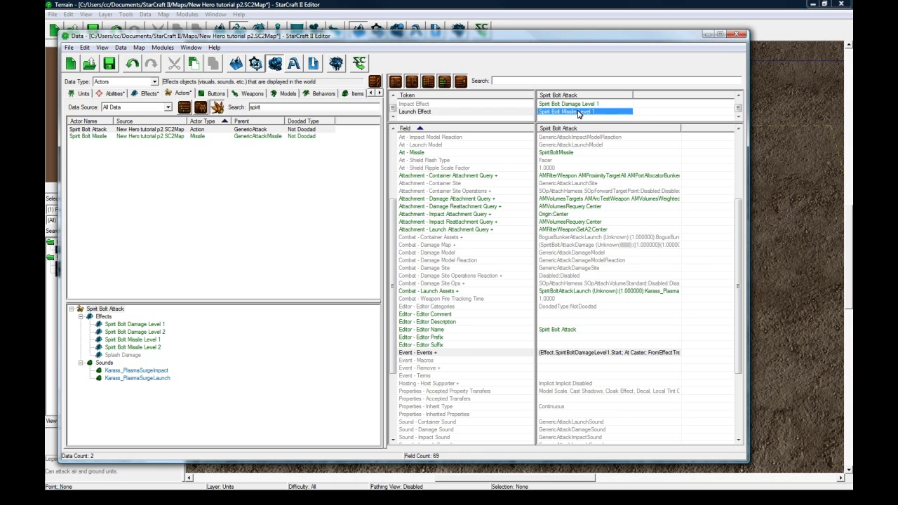
pyautogui.click(578, 119)
pyautogui.doubleClick(586, 355)
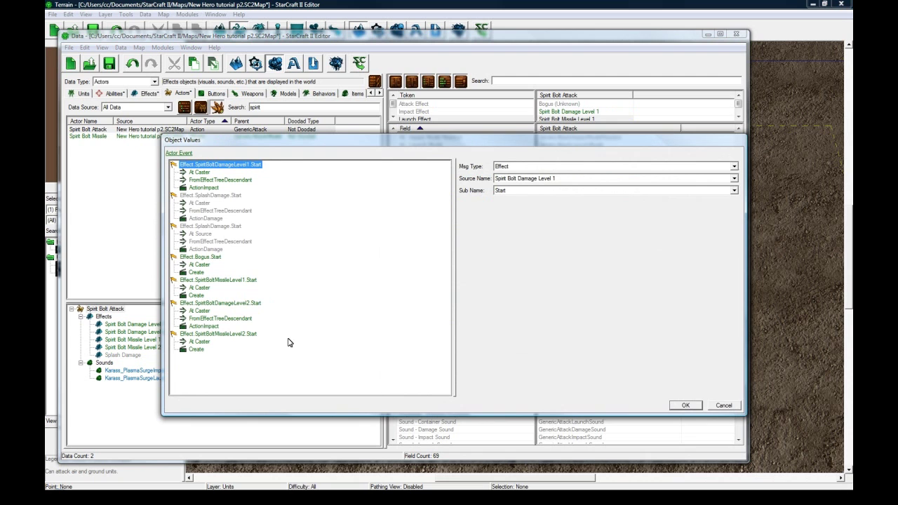
pyautogui.click(723, 406)
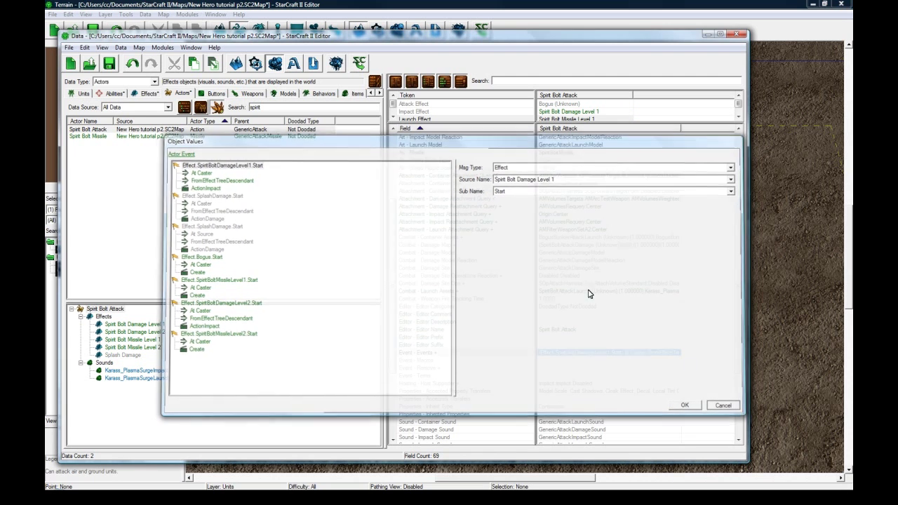
pyautogui.click(108, 64)
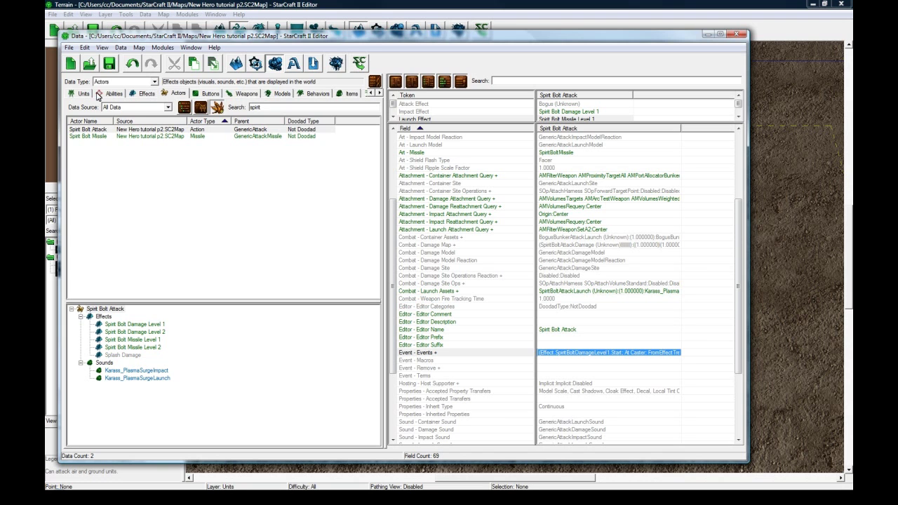
# Select the Spirit Bolt ability in Abilities data and inspect its Cost values
pyautogui.click(105, 96)
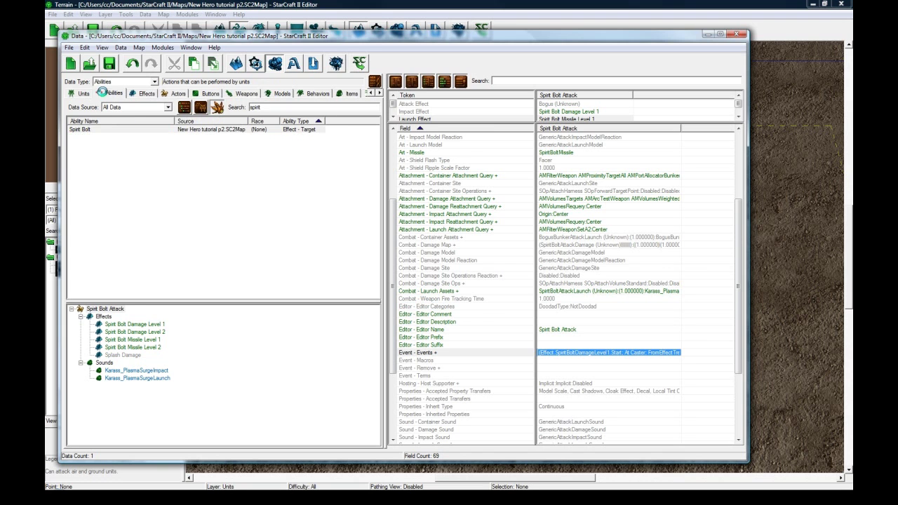
pyautogui.click(106, 130)
pyautogui.click(583, 326)
pyautogui.click(563, 212)
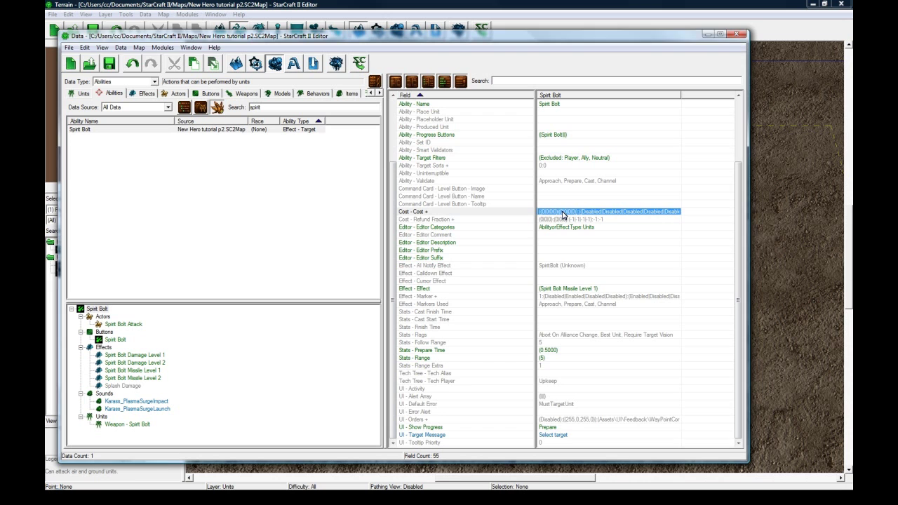
pyautogui.doubleClick(562, 212)
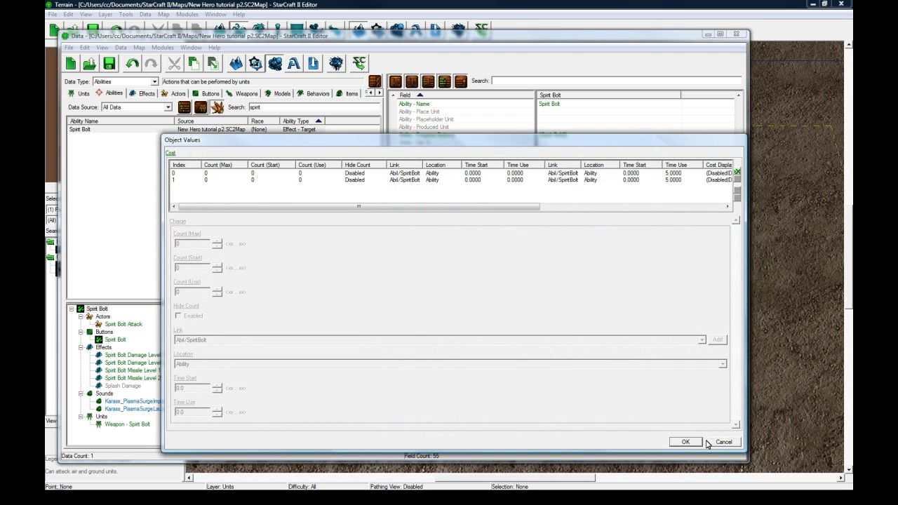
pyautogui.click(723, 442)
# Add Spirit Bolt Missile Level 2 to the ability's Effect list beside Level 1, then save
pyautogui.click(570, 289)
pyautogui.doubleClick(570, 288)
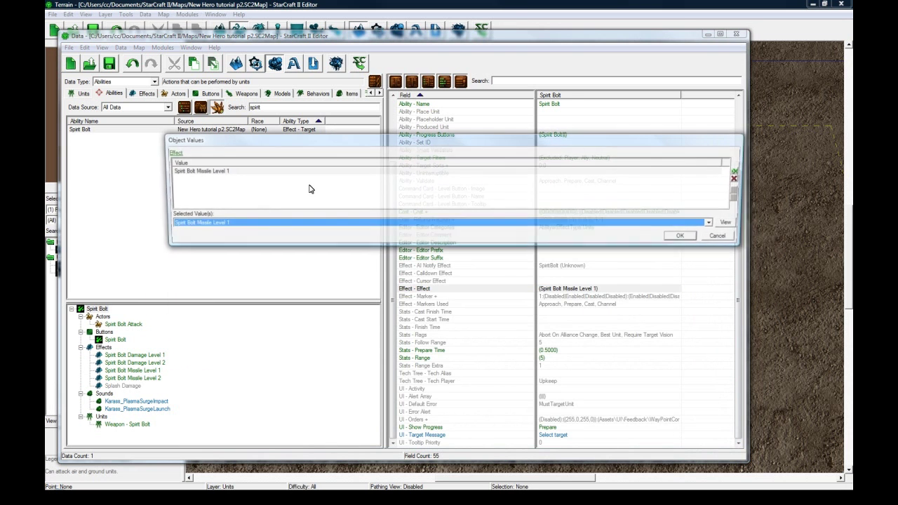
pyautogui.click(221, 174)
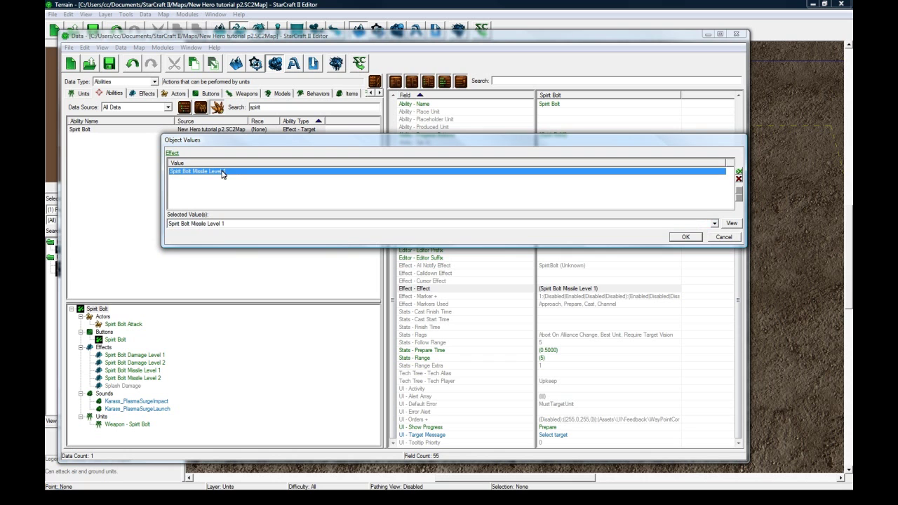
pyautogui.doubleClick(224, 177)
pyautogui.click(226, 223)
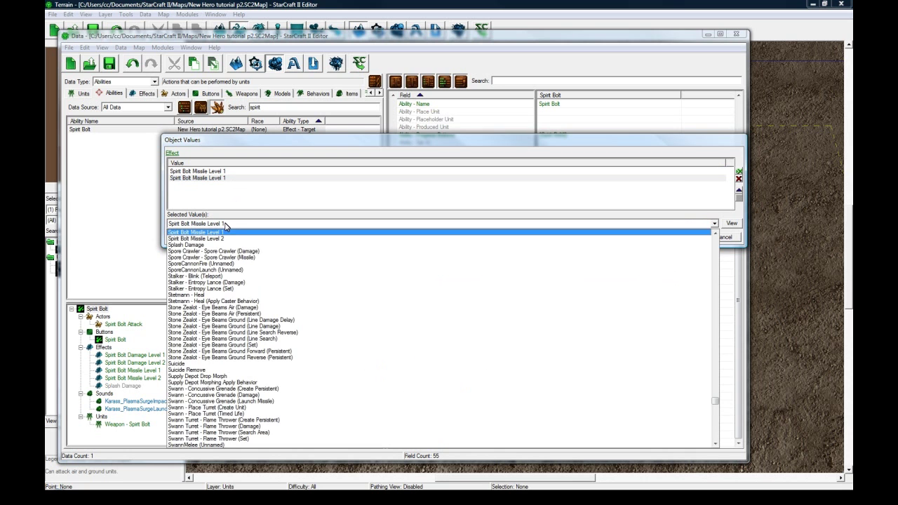
pyautogui.click(210, 238)
pyautogui.click(680, 238)
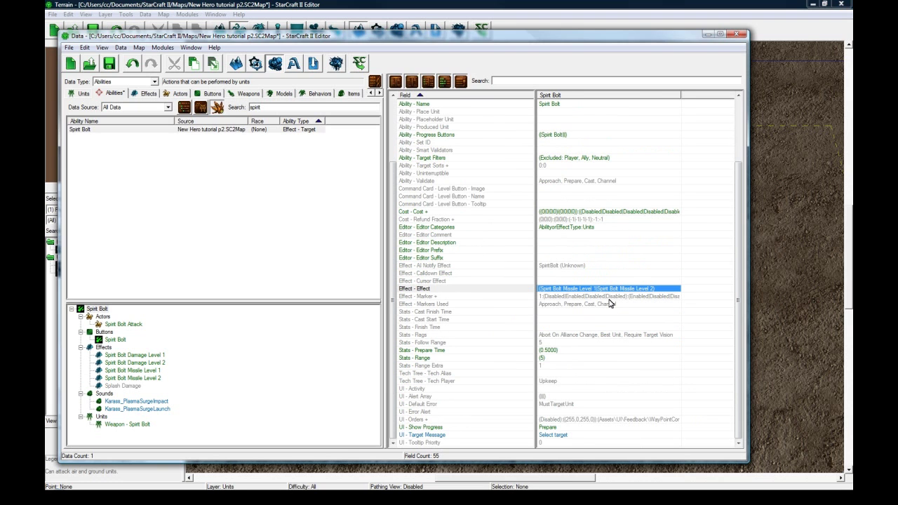
pyautogui.click(111, 67)
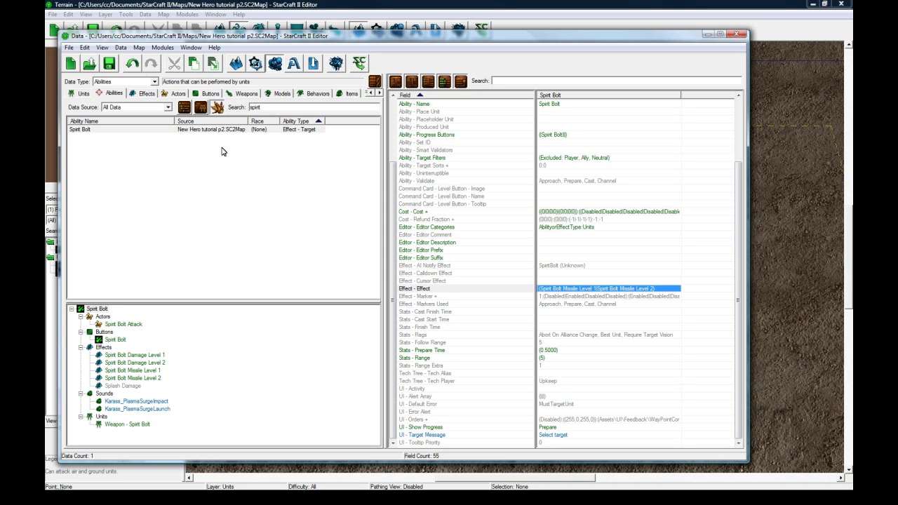
pyautogui.click(125, 132)
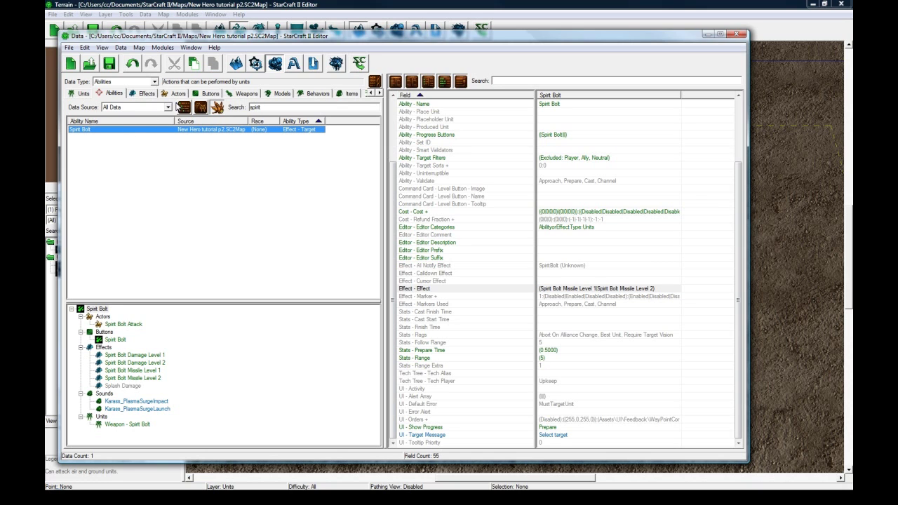
# Switch to Requirements data and clear the 'spirit' search filter
pyautogui.click(366, 94)
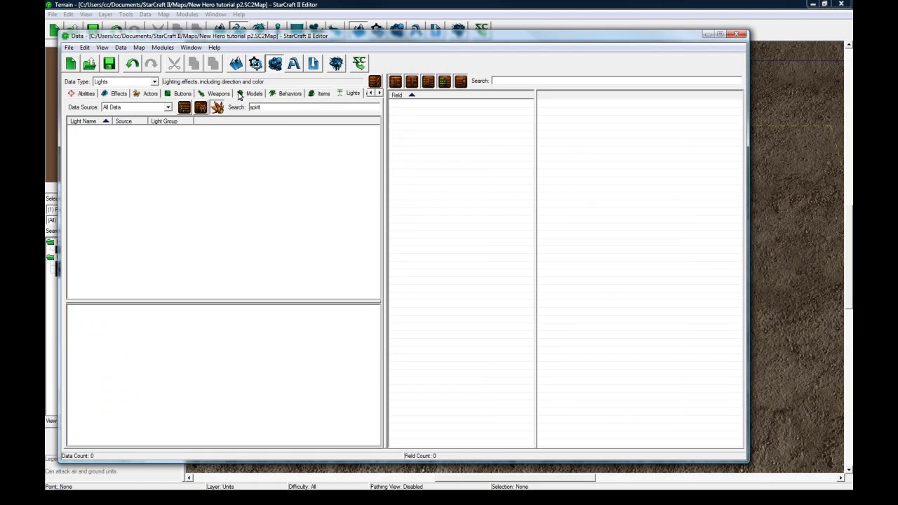
pyautogui.click(366, 95)
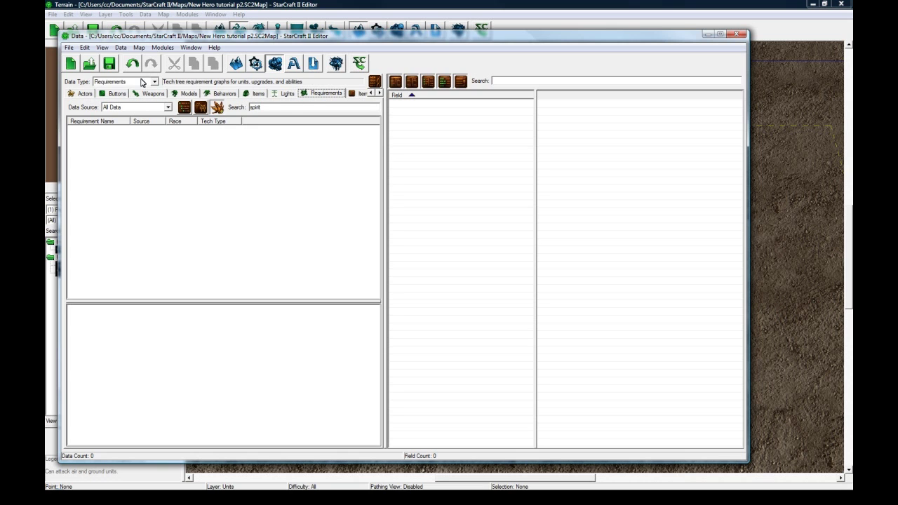
pyautogui.doubleClick(254, 107)
pyautogui.press('BackSpace')
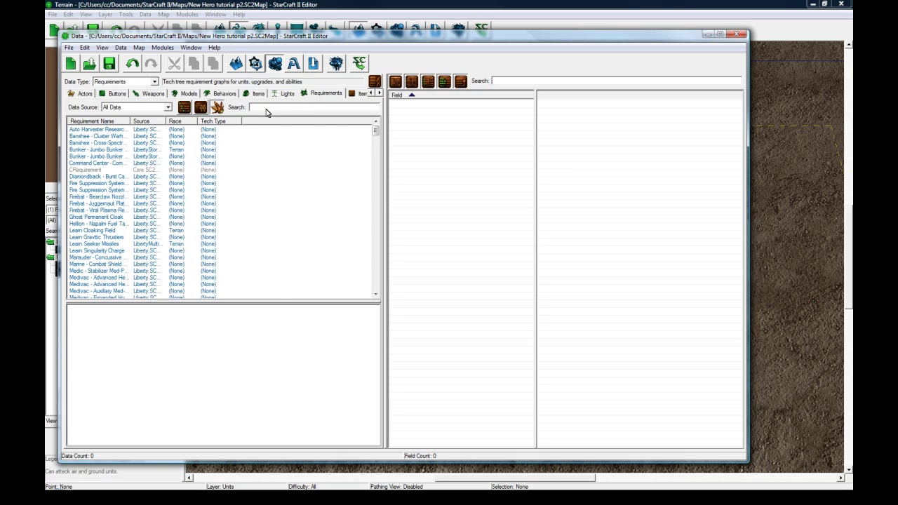
# Add a new requirement named Spirit Bolt Level Skip with a suggested ID, and open its requirement tree
pyautogui.rightClick(127, 139)
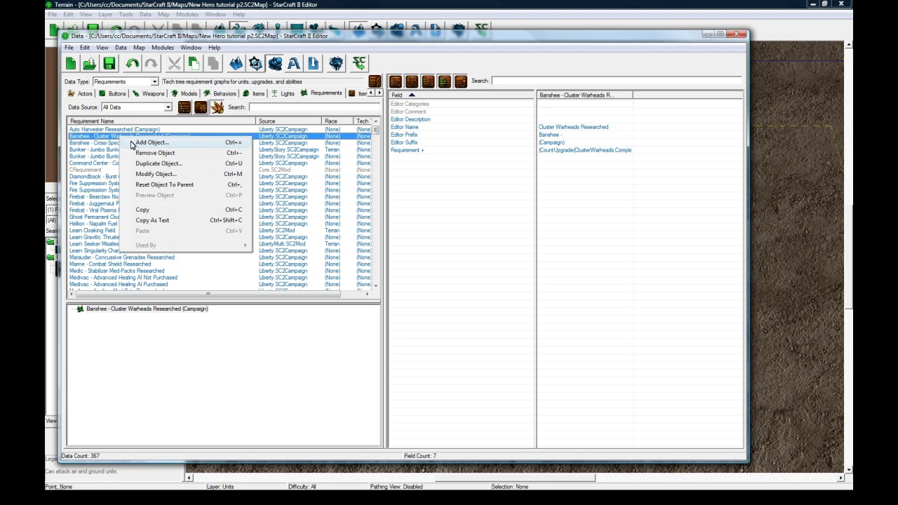
pyautogui.click(140, 145)
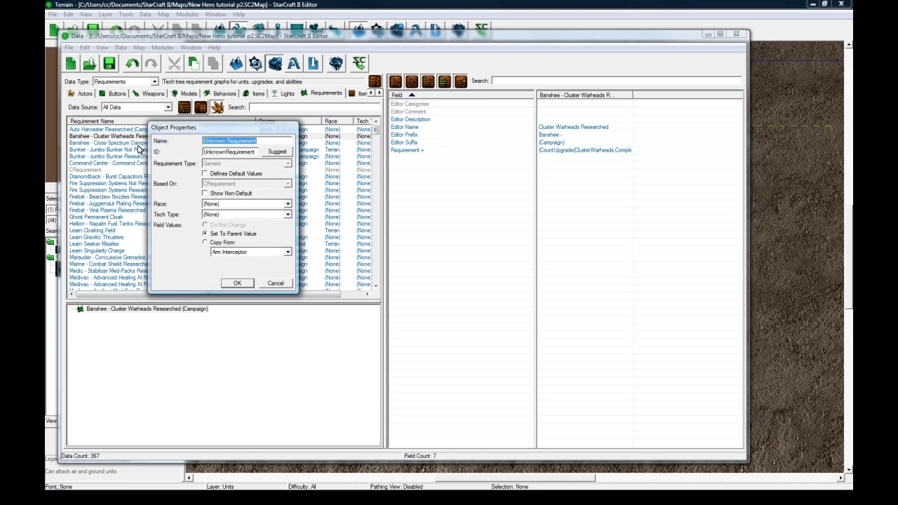
pyautogui.write('Spirit Bolt Level Skip')
pyautogui.click(277, 152)
pyautogui.click(237, 283)
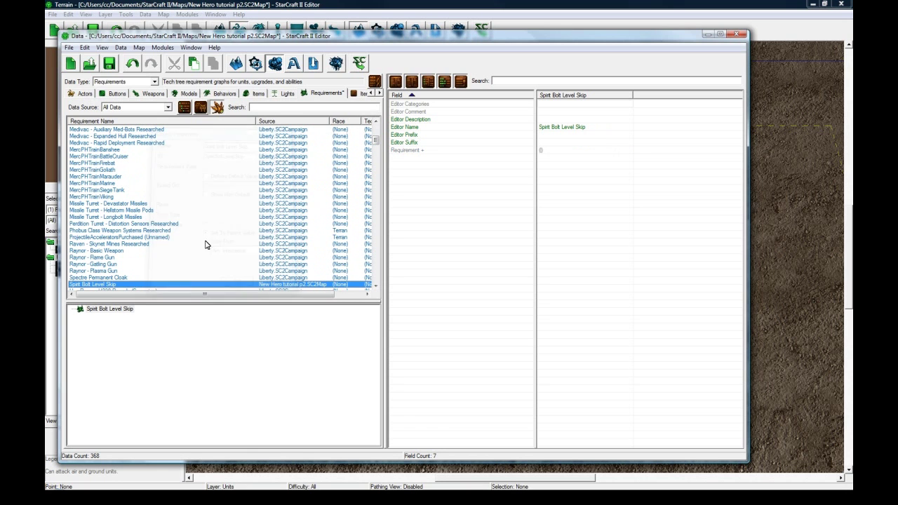
pyautogui.click(557, 144)
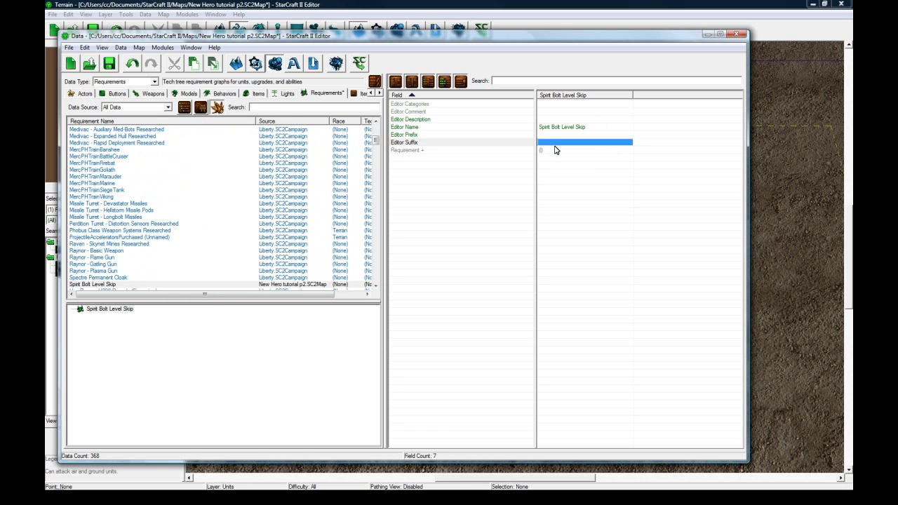
pyautogui.doubleClick(540, 154)
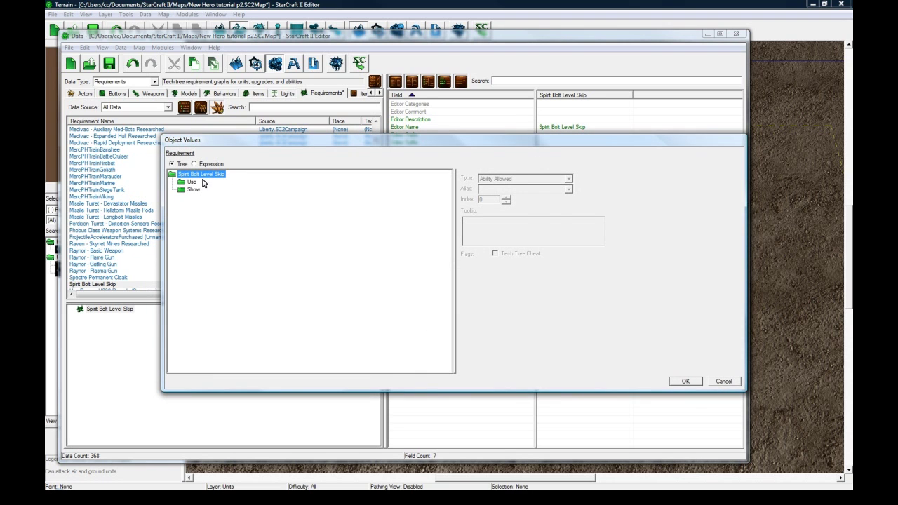
# Add a Use node of type Count Behavior for Karass Levels, state Completed at Unit
pyautogui.click(191, 181)
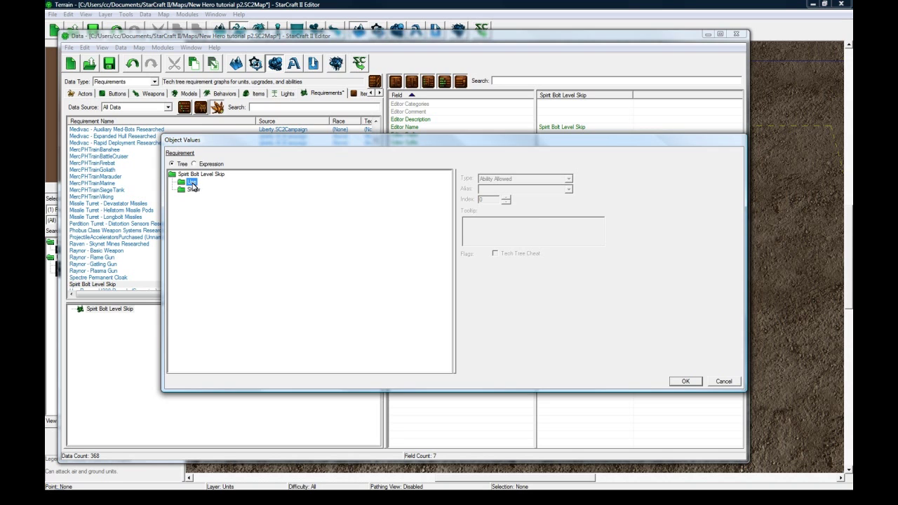
pyautogui.rightClick(195, 187)
pyautogui.click(205, 191)
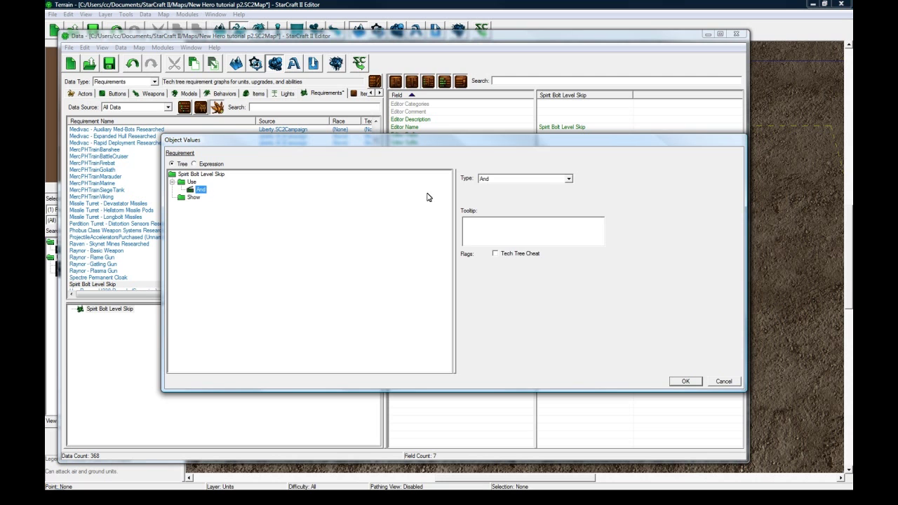
pyautogui.click(527, 181)
pyautogui.click(506, 218)
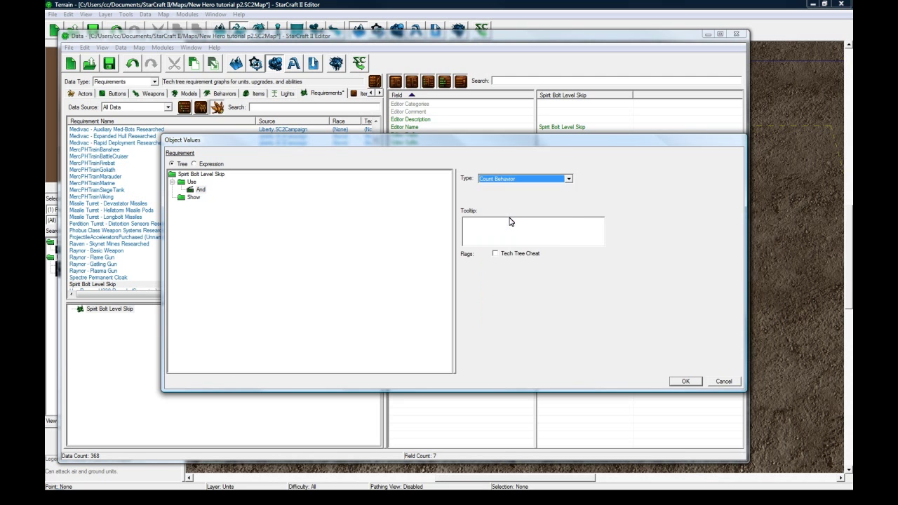
pyautogui.click(507, 189)
pyautogui.press('k')
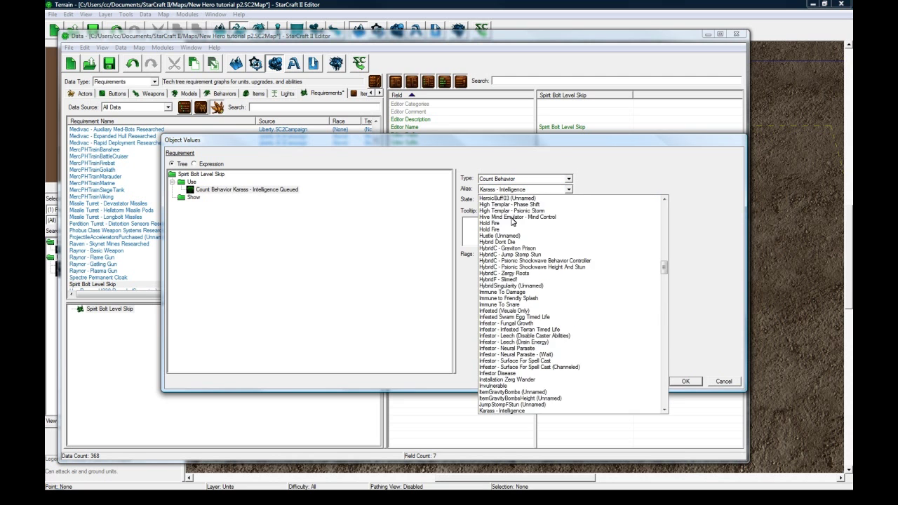
pyautogui.click(522, 391)
pyautogui.click(538, 200)
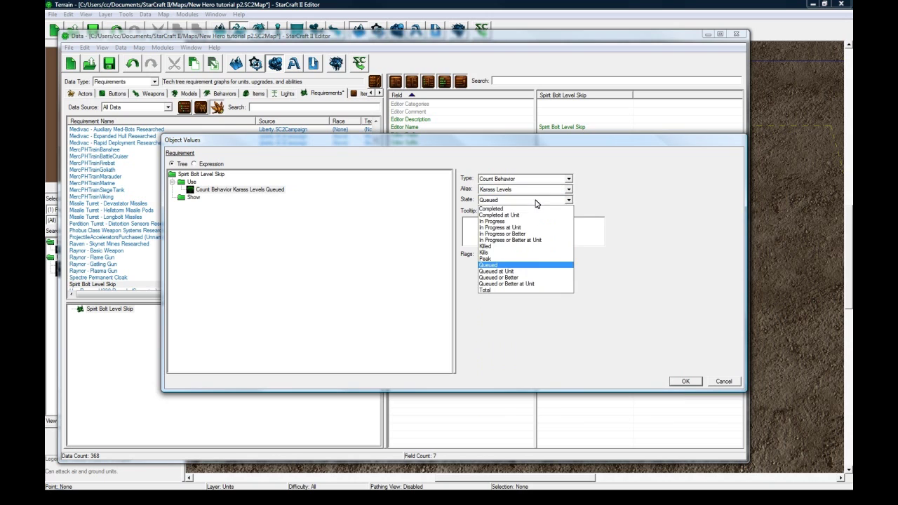
pyautogui.click(525, 215)
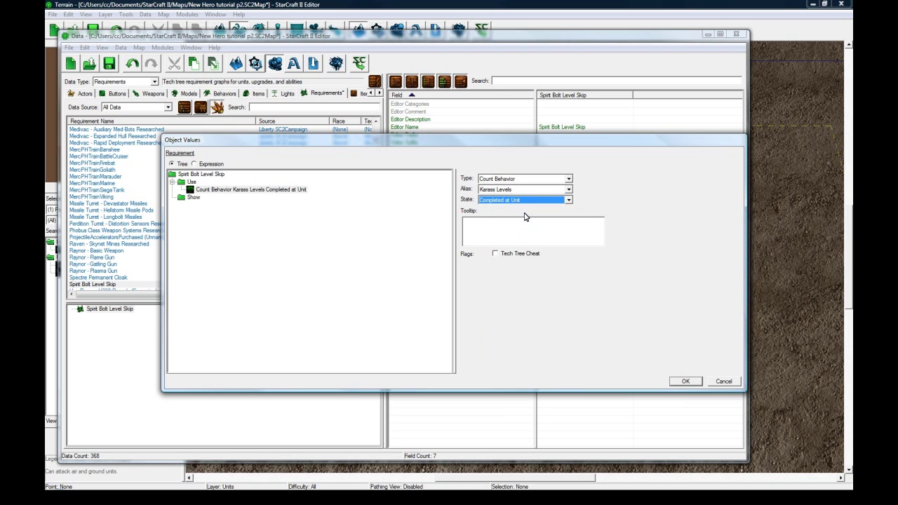
# Open node options on the Karass Levels count node and Use folder, then dismiss them
pyautogui.click(220, 190)
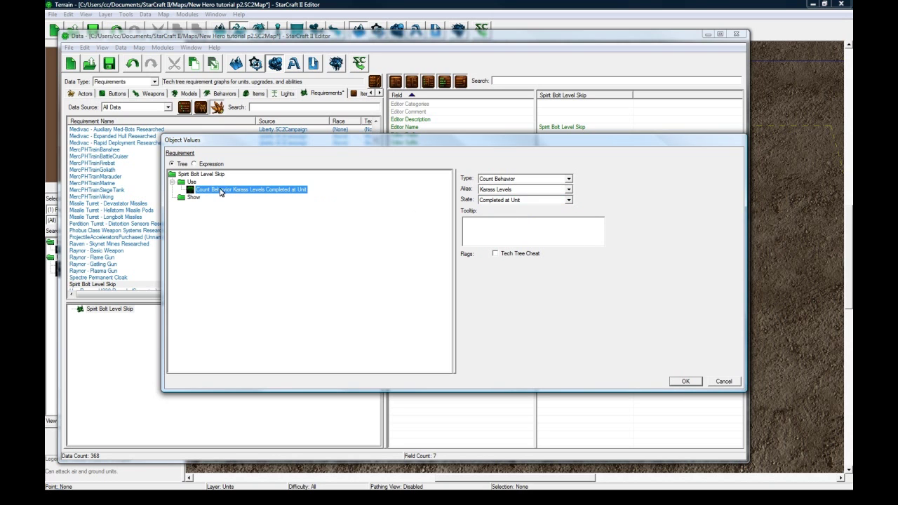
pyautogui.rightClick(221, 191)
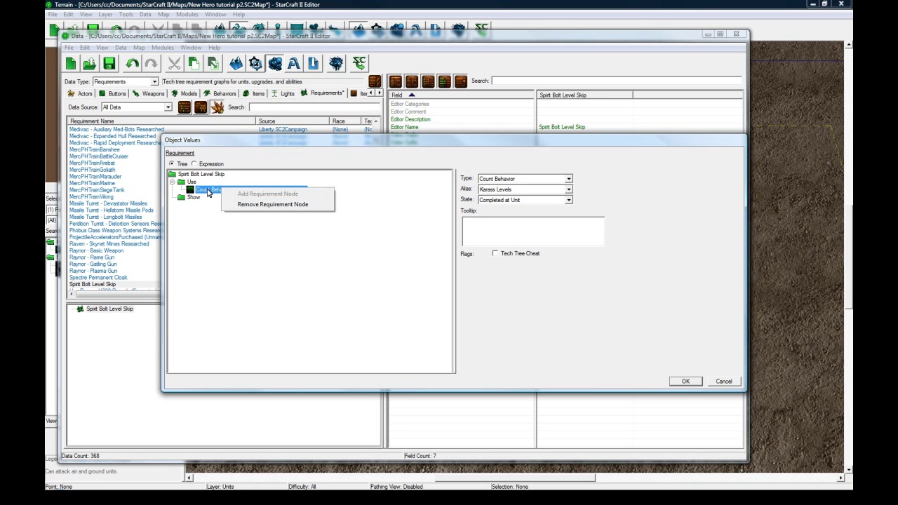
pyautogui.press('Escape')
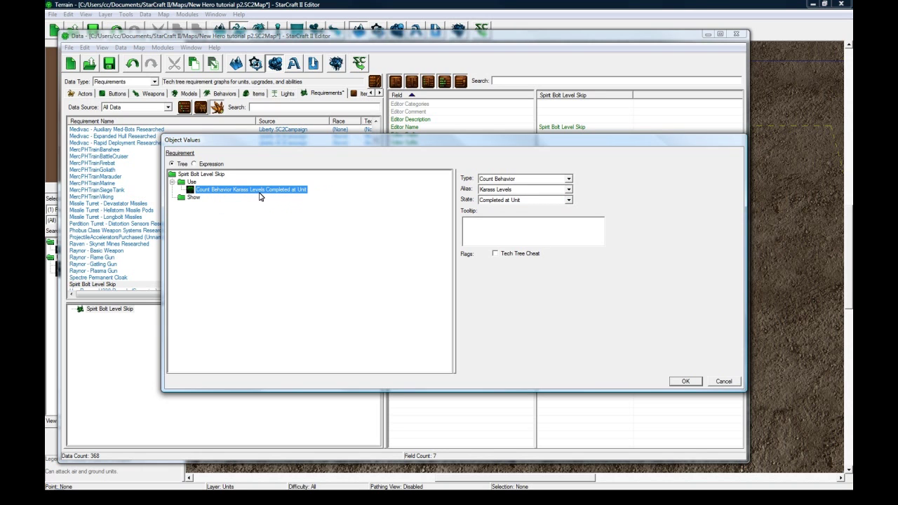
pyautogui.rightClick(206, 191)
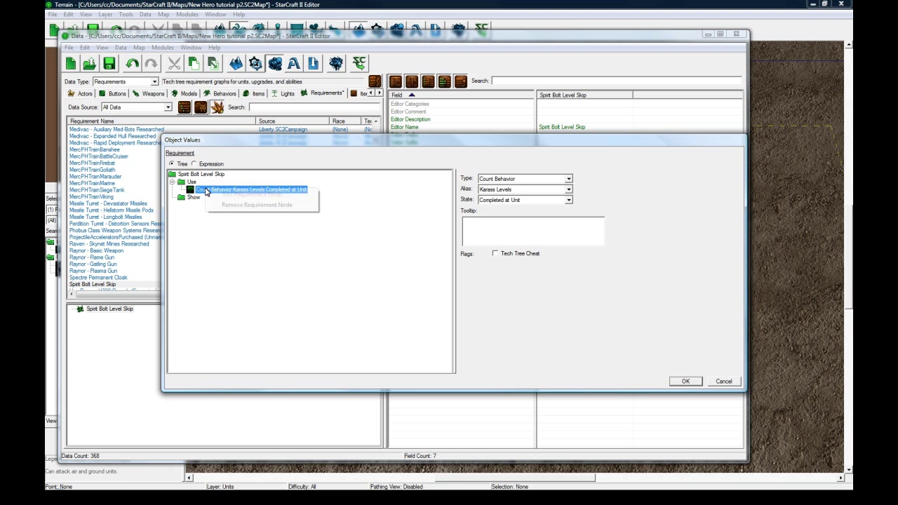
pyautogui.rightClick(186, 184)
pyautogui.press('Escape')
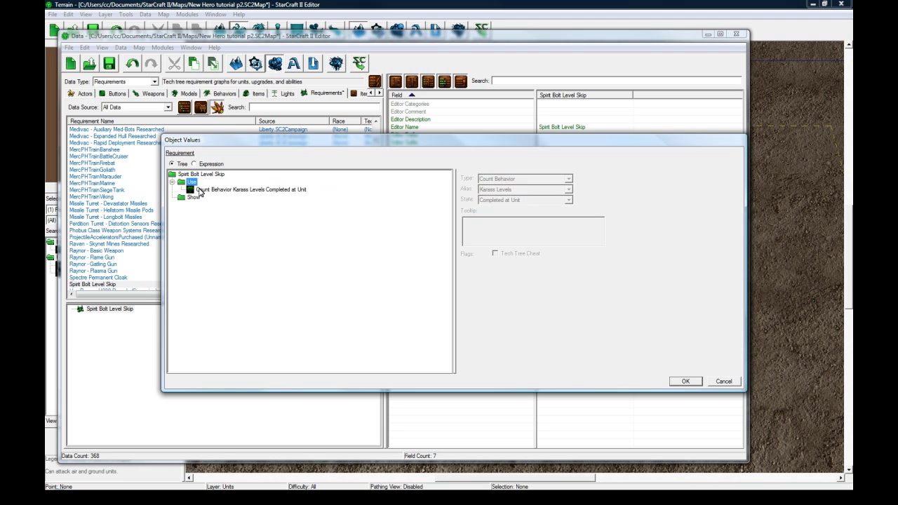
# Turn the Use node into a Greater Than or Equal To comparison and add a child node
pyautogui.click(197, 190)
pyautogui.click(546, 182)
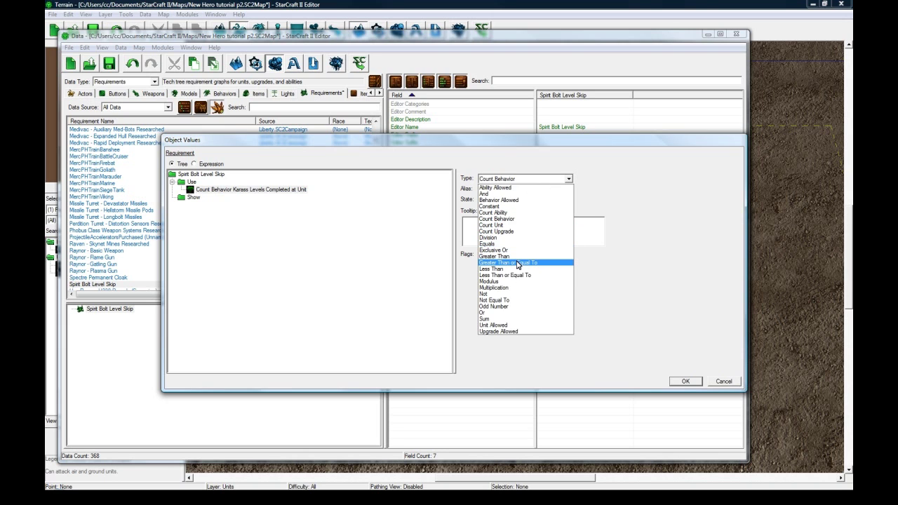
pyautogui.click(517, 263)
pyautogui.click(224, 191)
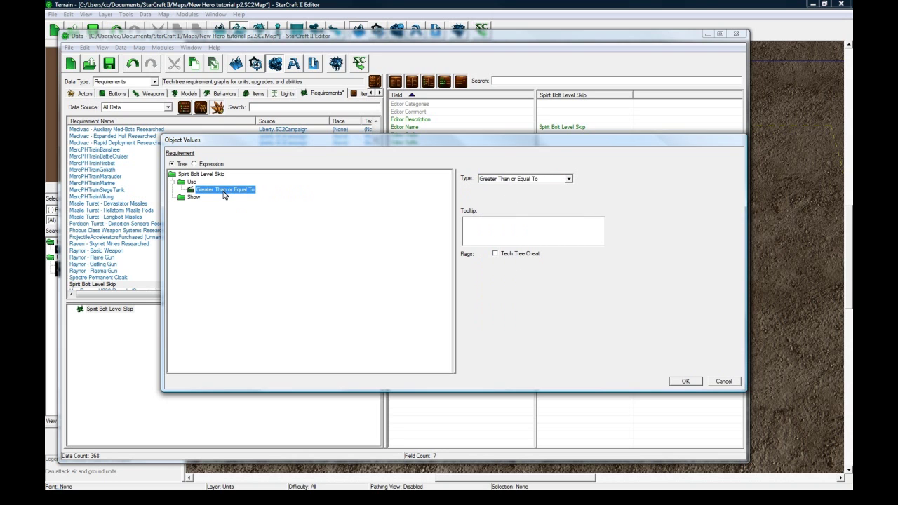
pyautogui.rightClick(223, 195)
pyautogui.rightClick(217, 195)
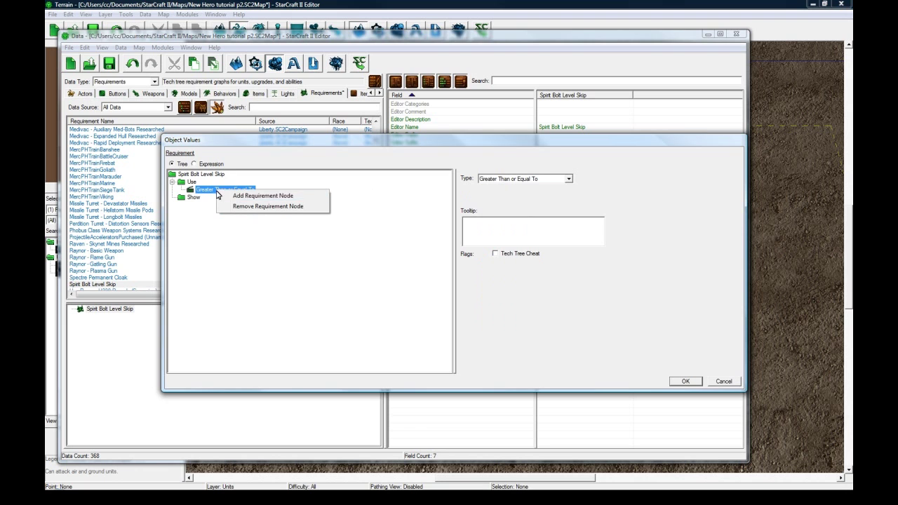
pyautogui.click(242, 195)
# Make the comparison's first child count the Karass Levels behavior, Completed at Unit
pyautogui.click(513, 179)
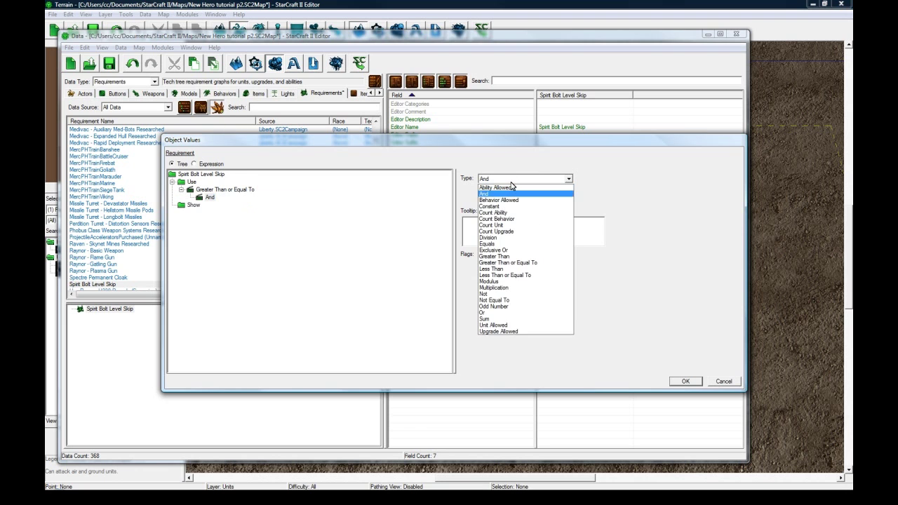
pyautogui.click(496, 218)
pyautogui.click(507, 189)
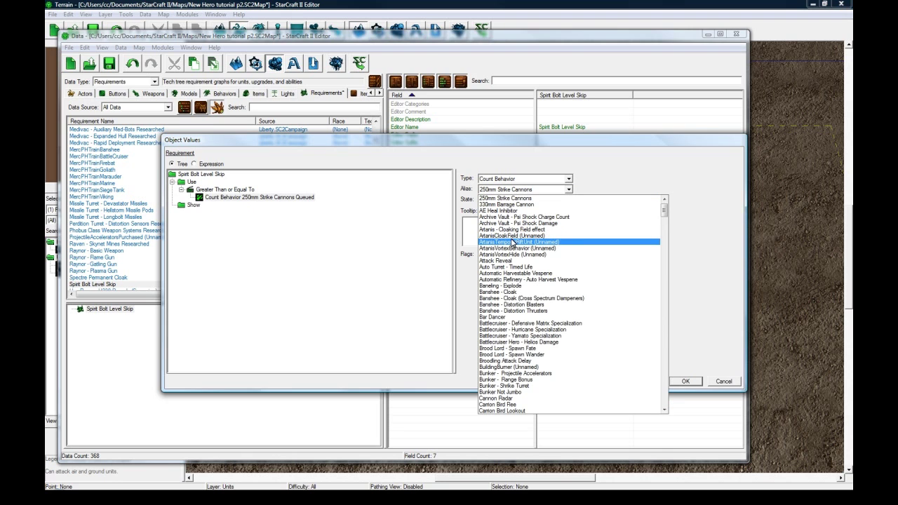
pyautogui.press('s')
pyautogui.press('k')
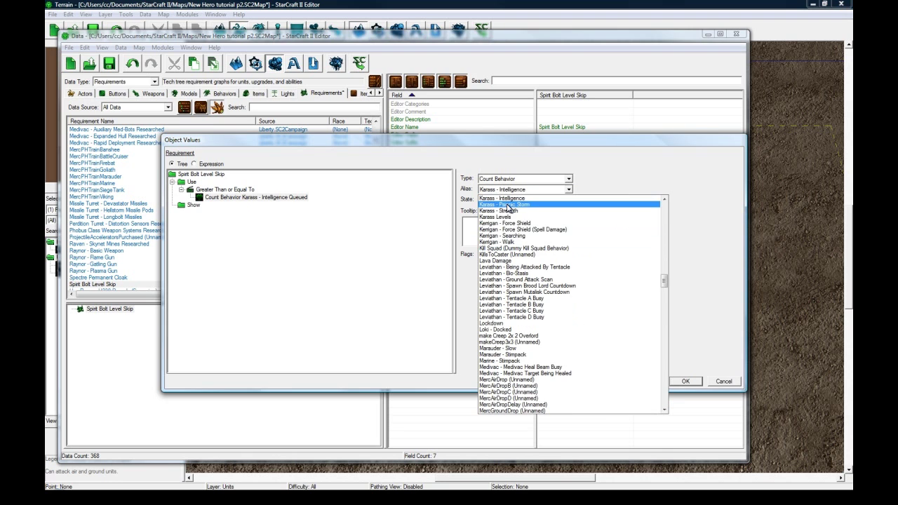
pyautogui.click(508, 210)
pyautogui.click(508, 200)
pyautogui.click(507, 215)
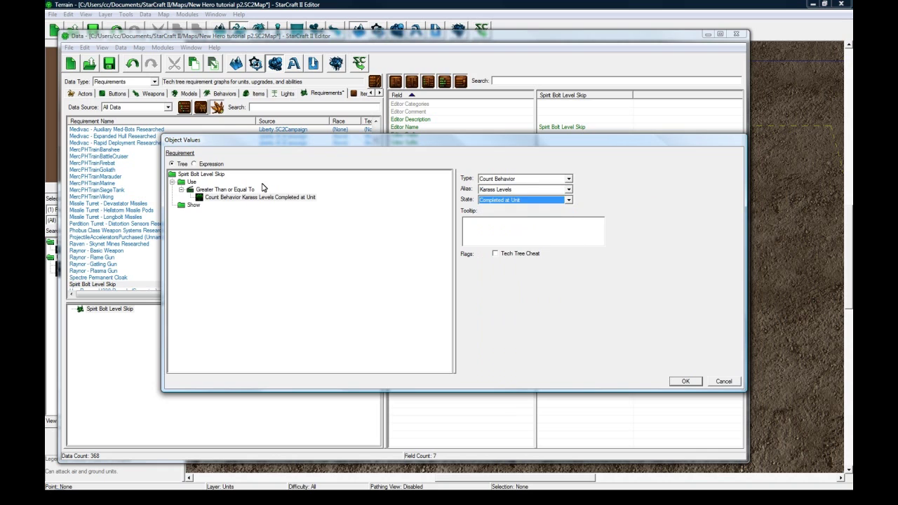
pyautogui.click(246, 200)
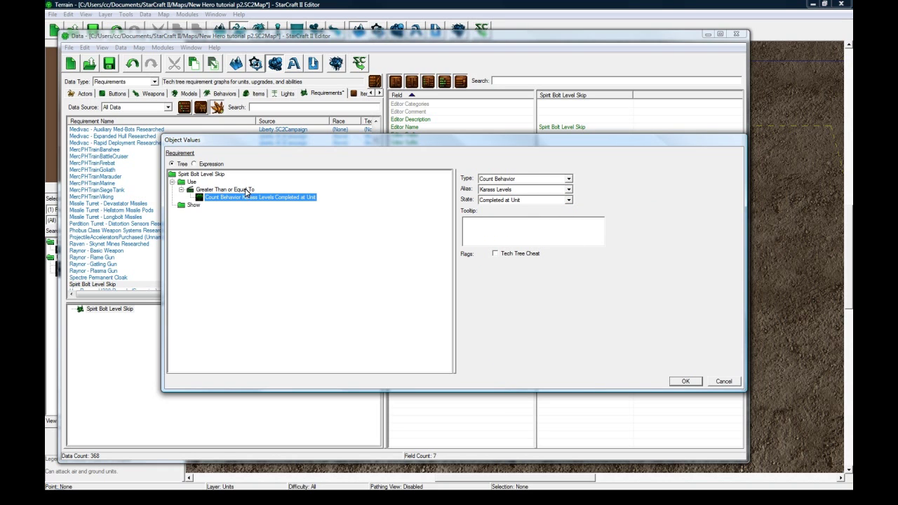
# Add a second child under the comparison and make it a Sum node
pyautogui.click(235, 190)
pyautogui.click(236, 198)
pyautogui.rightClick(237, 189)
pyautogui.click(245, 199)
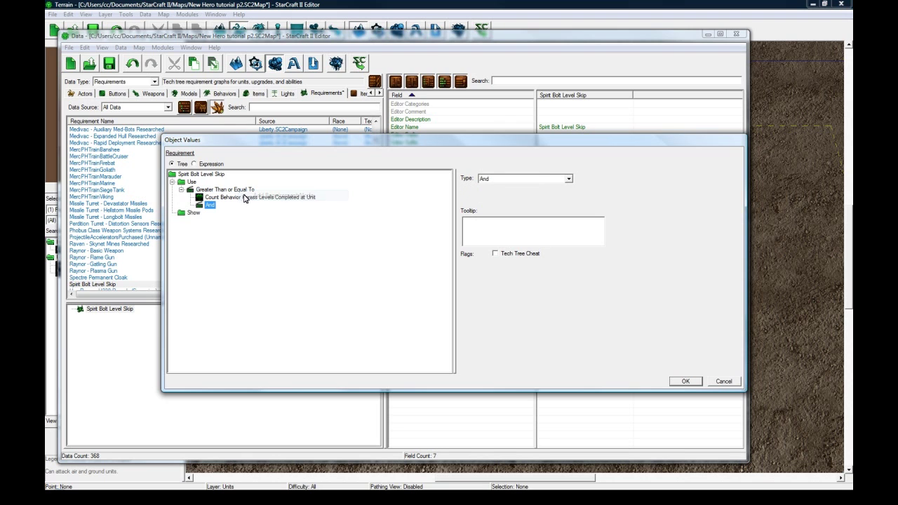
pyautogui.click(529, 179)
pyautogui.click(493, 321)
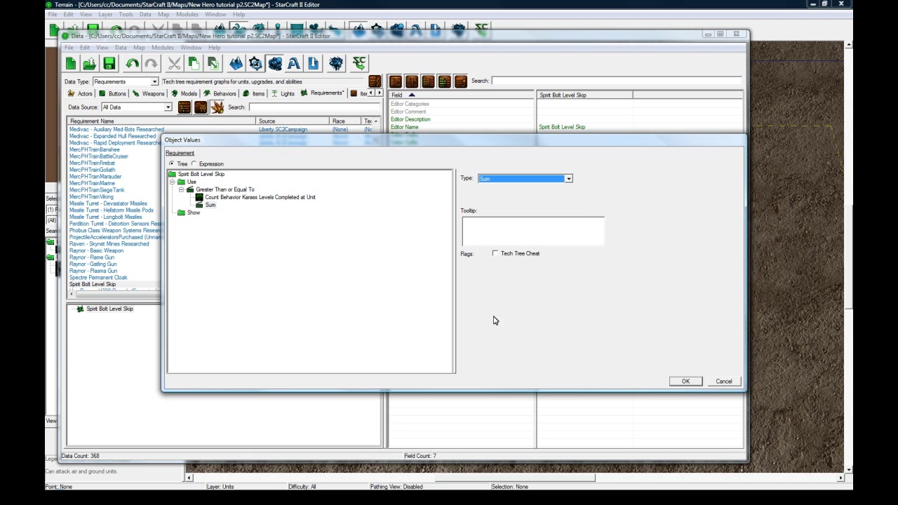
# Add a Sum term of type Count Ability for Spirit Bolt, Completed at Unit
pyautogui.rightClick(210, 205)
pyautogui.click(247, 211)
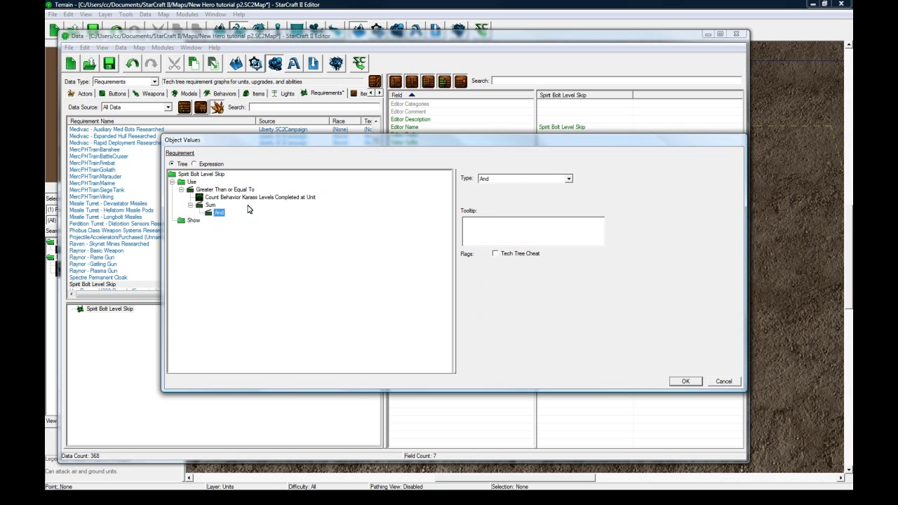
pyautogui.click(516, 179)
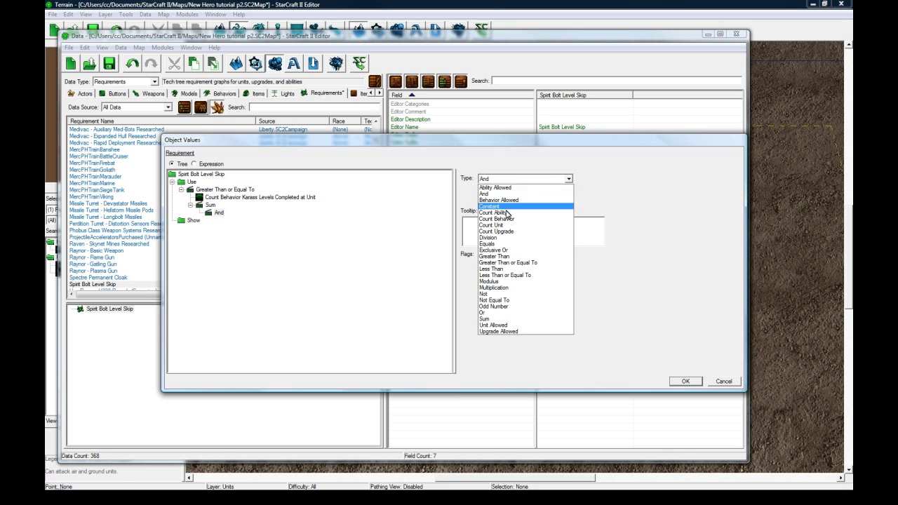
pyautogui.click(501, 212)
pyautogui.click(502, 191)
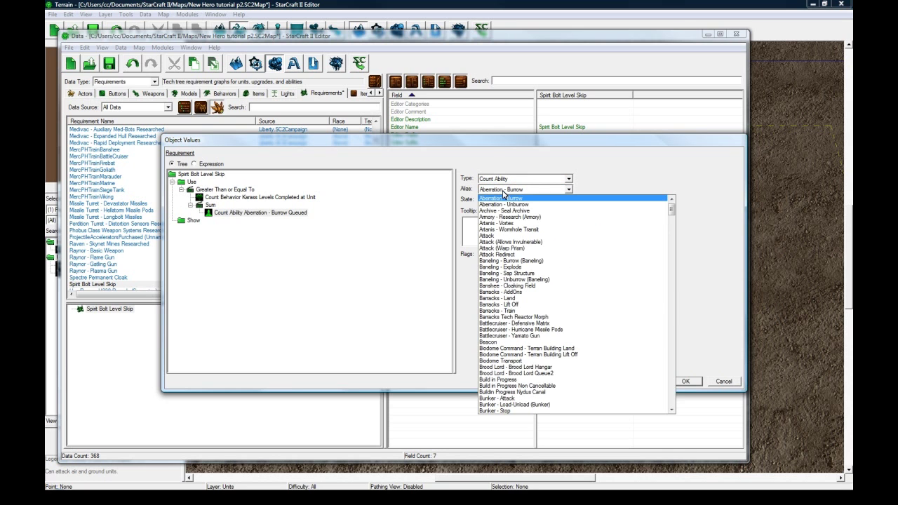
pyautogui.press('s')
pyautogui.scroll(-5, 517, 345)
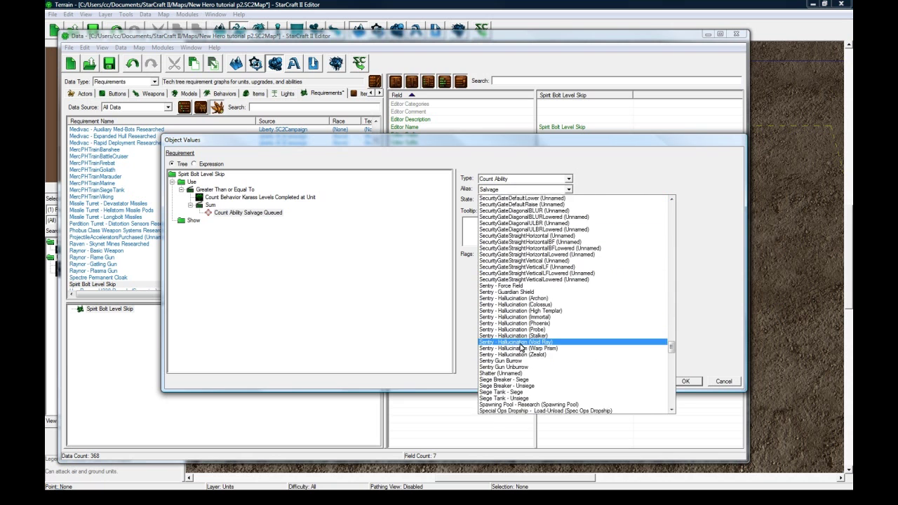
pyautogui.scroll(-3, 520, 347)
pyautogui.click(516, 345)
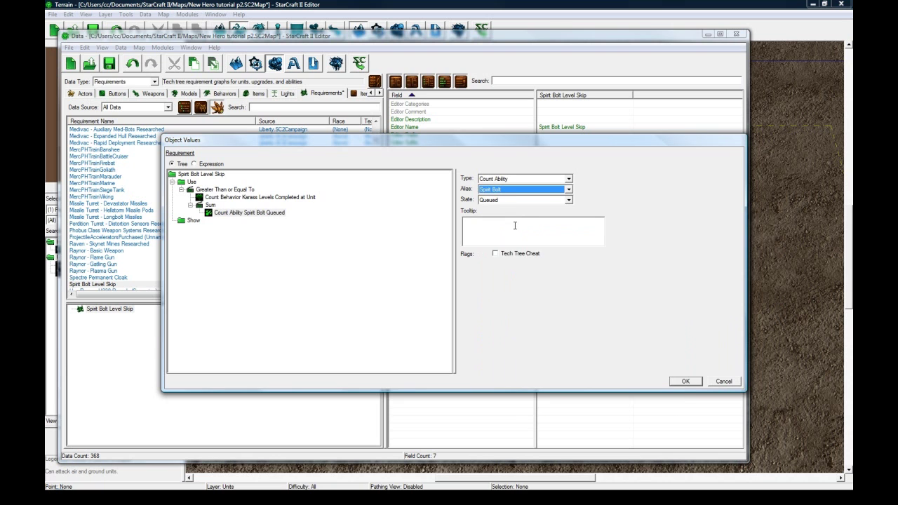
pyautogui.click(514, 201)
pyautogui.scroll(2, 516, 224)
pyautogui.click(501, 212)
pyautogui.click(242, 215)
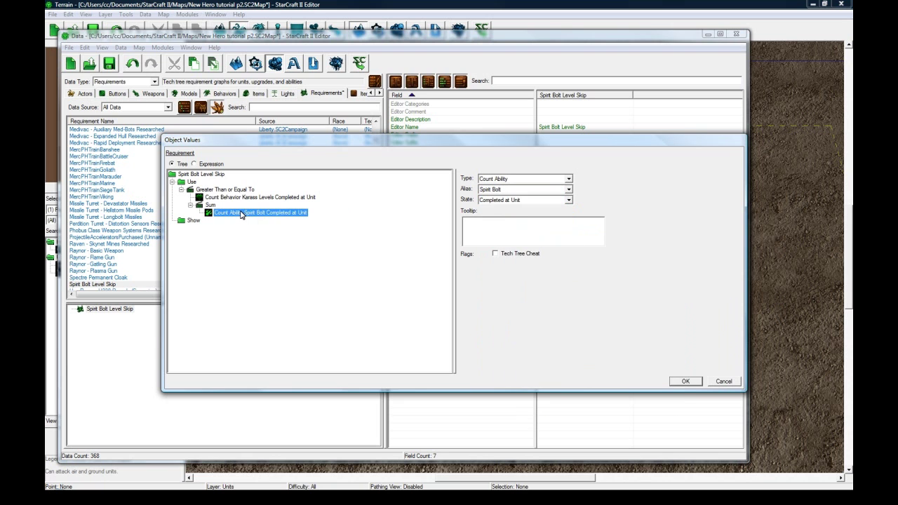
# Add a second Sum term counting Spirit Bolt ability, Completed at Unit
pyautogui.rightClick(210, 205)
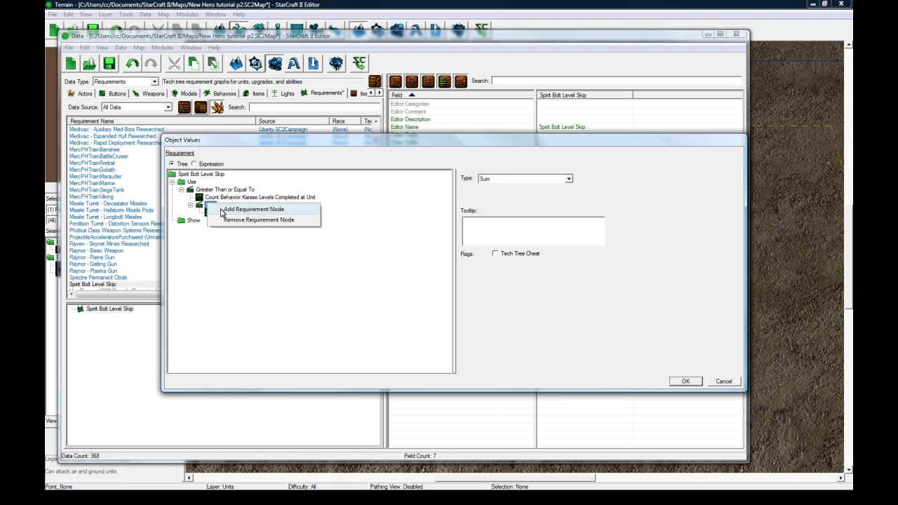
pyautogui.click(289, 206)
pyautogui.click(513, 179)
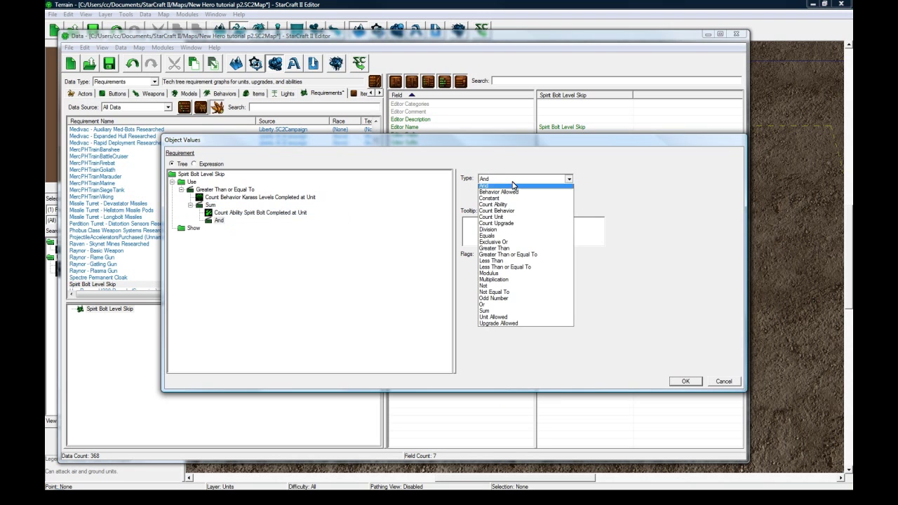
pyautogui.press('c')
pyautogui.click(506, 214)
pyautogui.click(527, 189)
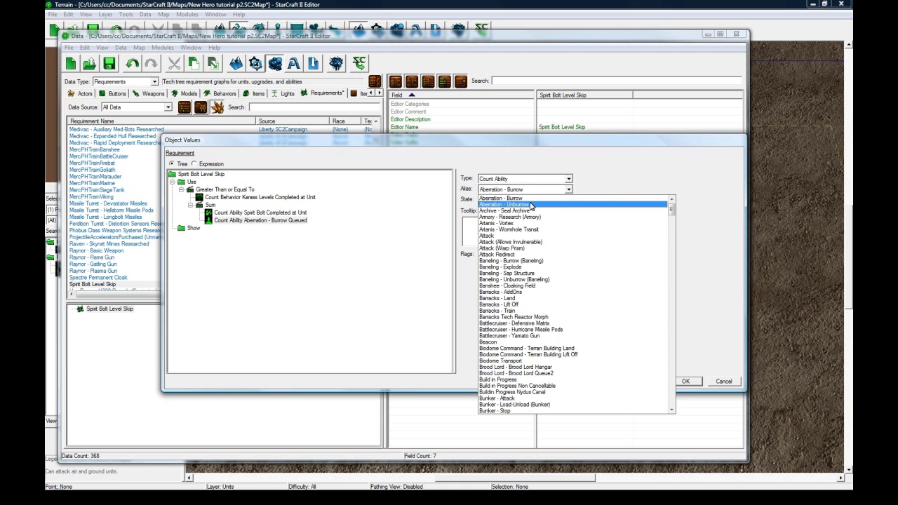
pyautogui.press('s')
pyautogui.scroll(-2, 547, 351)
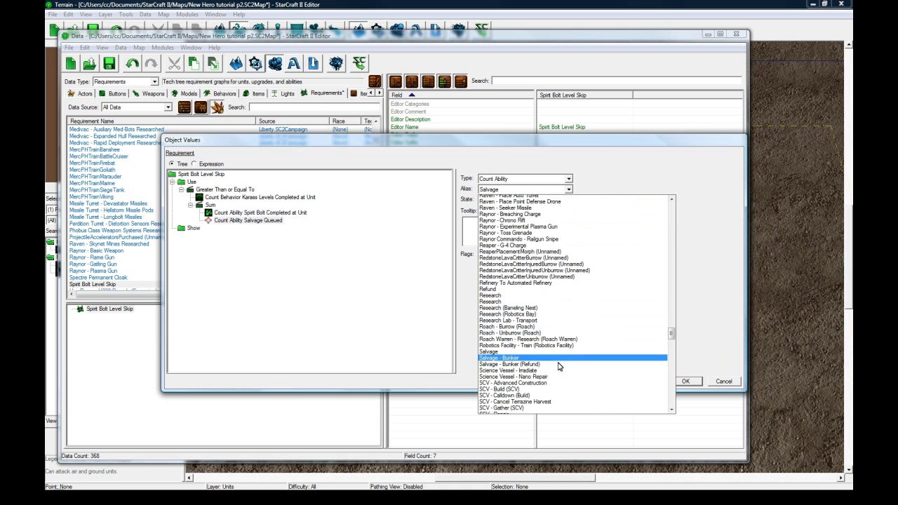
pyautogui.scroll(-15, 556, 355)
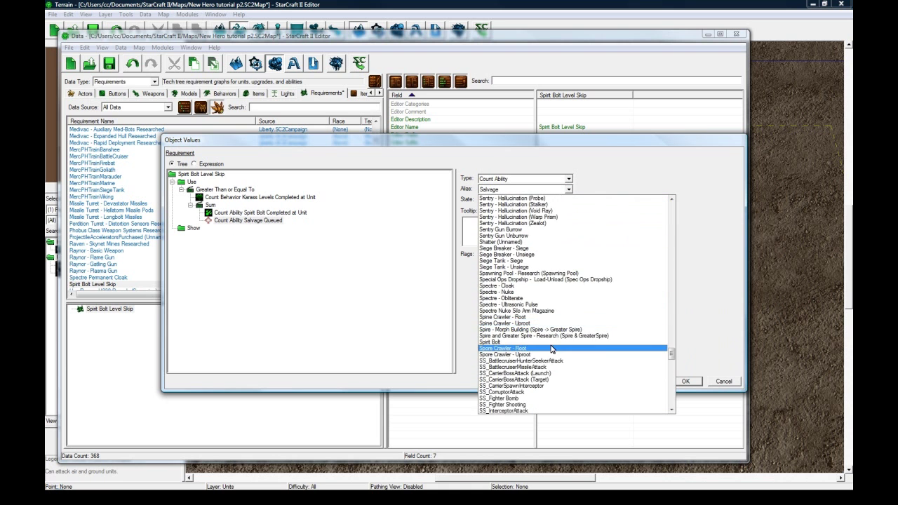
pyautogui.click(503, 200)
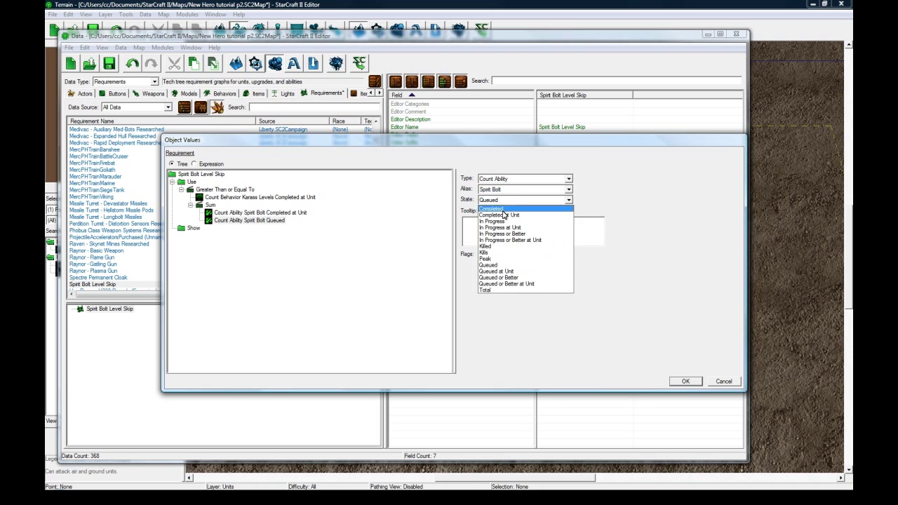
pyautogui.click(502, 210)
pyautogui.click(303, 221)
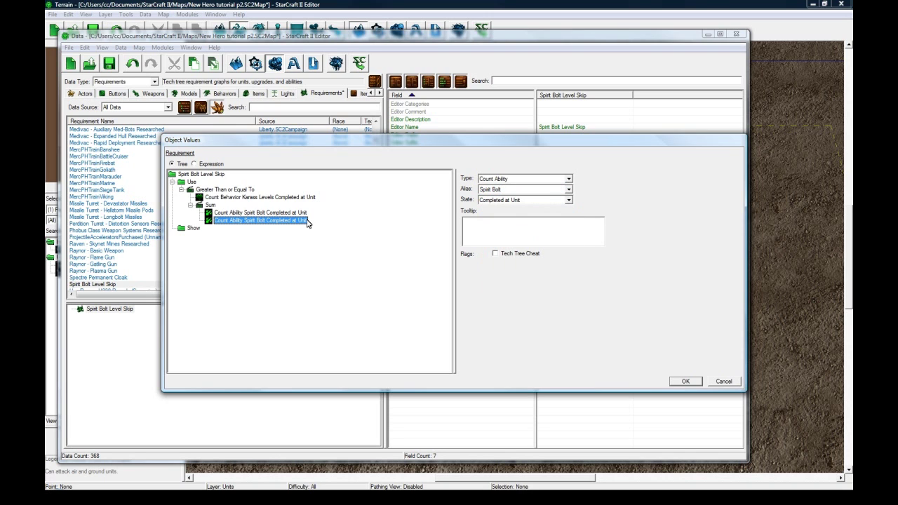
# Review the comparison, the Karass Levels count and both Spirit Bolt count terms
pyautogui.click(225, 190)
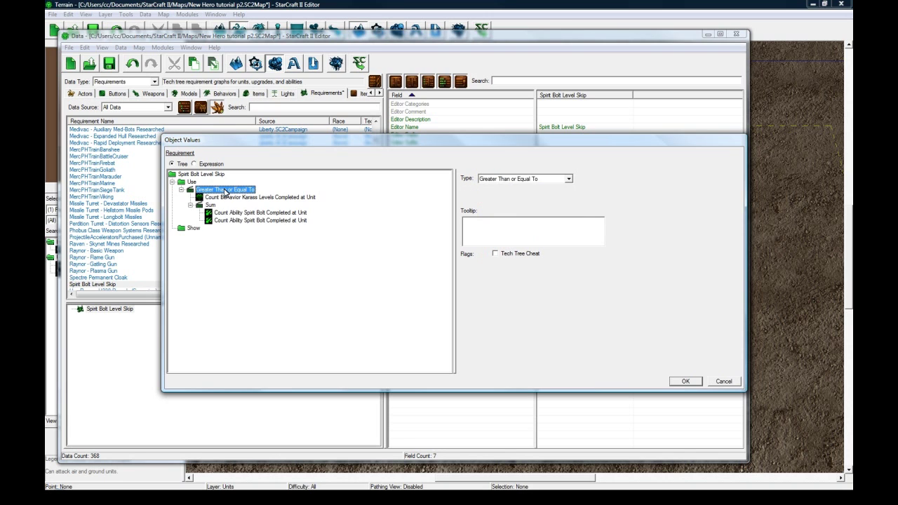
pyautogui.click(218, 198)
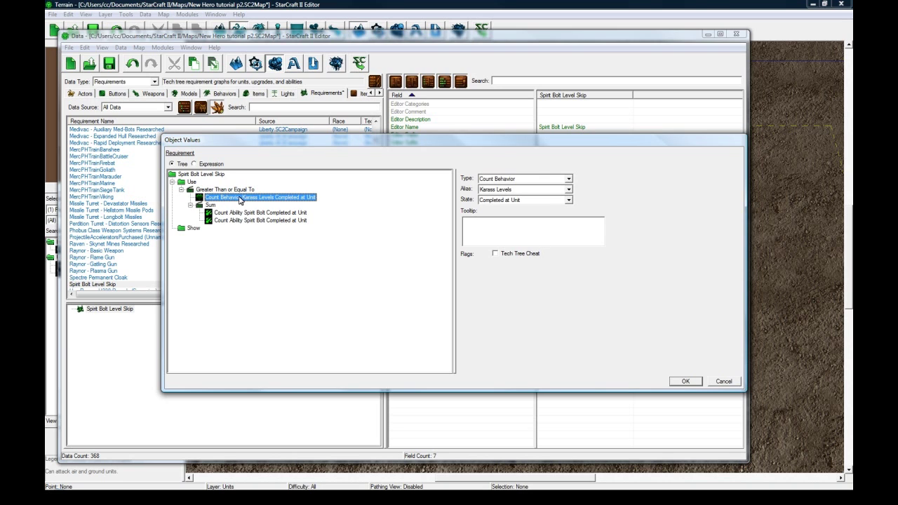
pyautogui.click(223, 213)
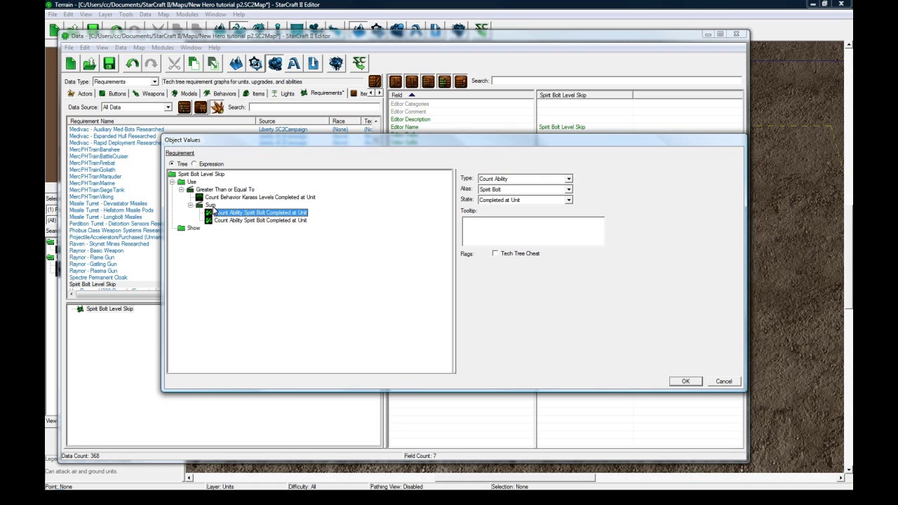
pyautogui.click(249, 221)
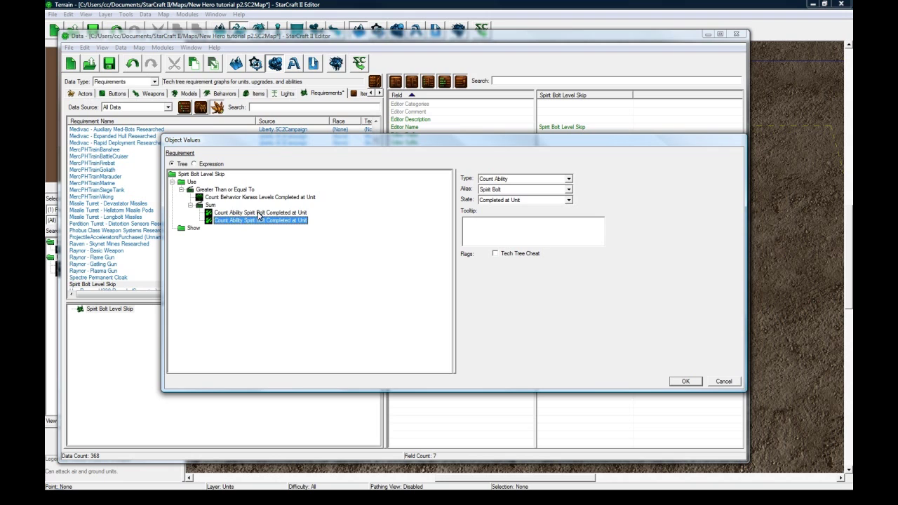
# Review the Karass Levels ≥ summed Spirit Bolt requirement as a text expression
pyautogui.click(216, 166)
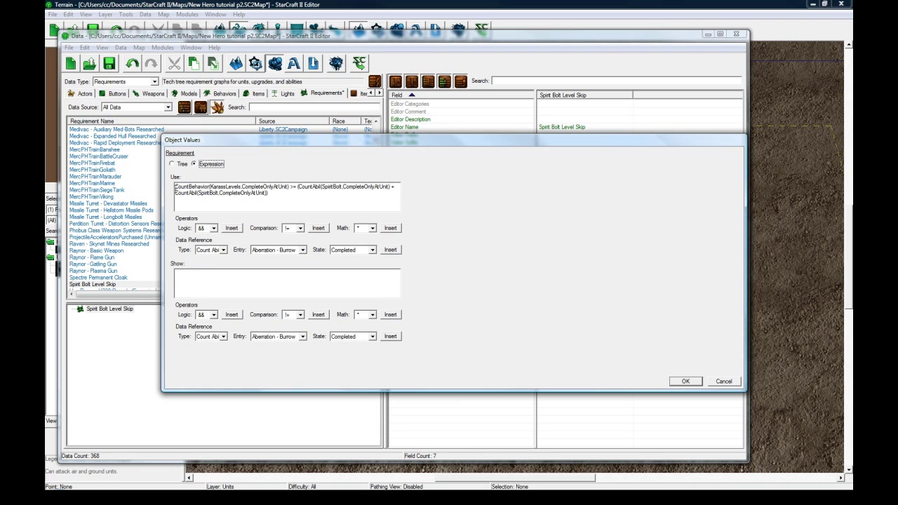
pyautogui.moveTo(176, 186); pyautogui.dragTo(392, 185)
pyautogui.click(298, 187)
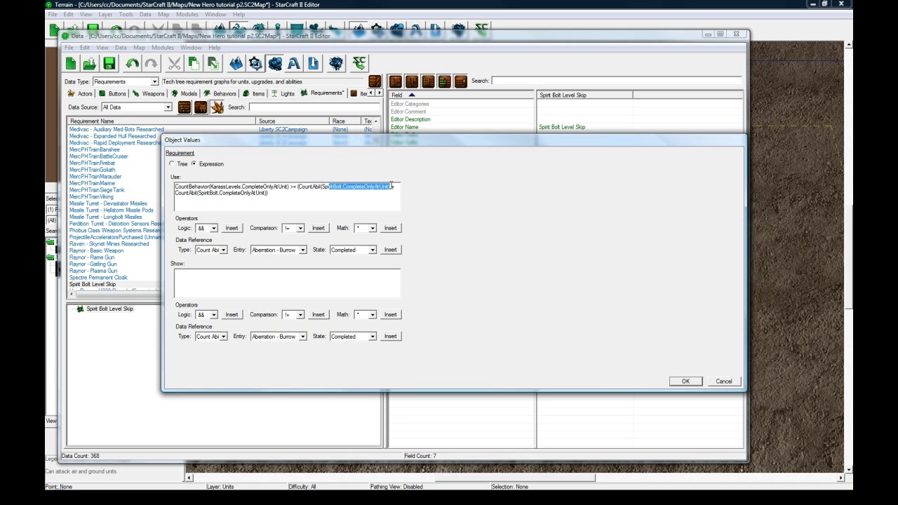
pyautogui.click(298, 187)
pyautogui.keyDown('shift'); pyautogui.click(268, 193); pyautogui.keyUp('shift')
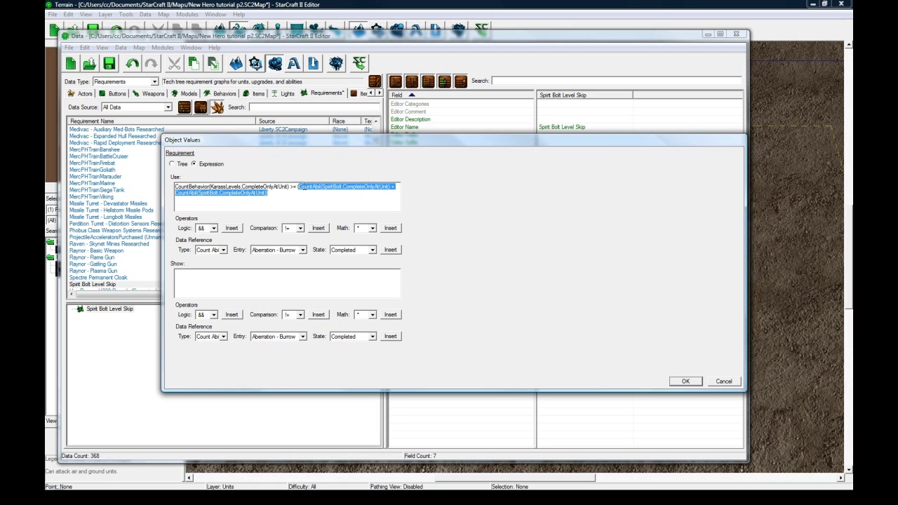
pyautogui.click(306, 186)
pyautogui.hotkey('ctrl', 'shift', 'End')
pyautogui.click(292, 186)
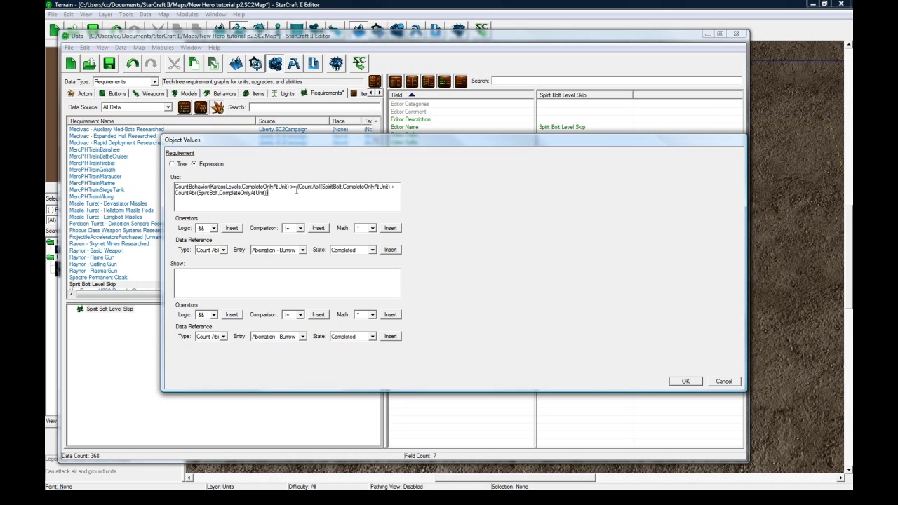
pyautogui.doubleClick(300, 187)
pyautogui.click(281, 195)
# Check the Karass Levels and both Spirit Bolt terms in the tree, then apply the requirement
pyautogui.click(182, 165)
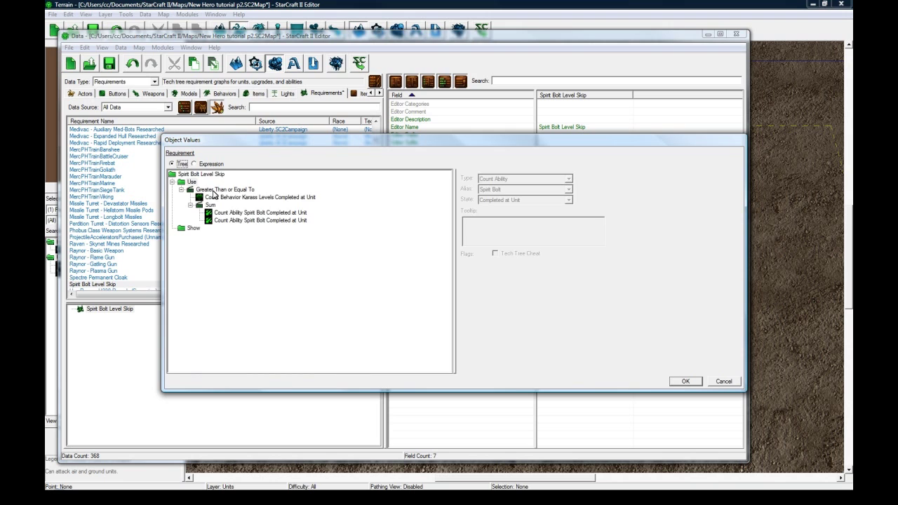
pyautogui.click(254, 198)
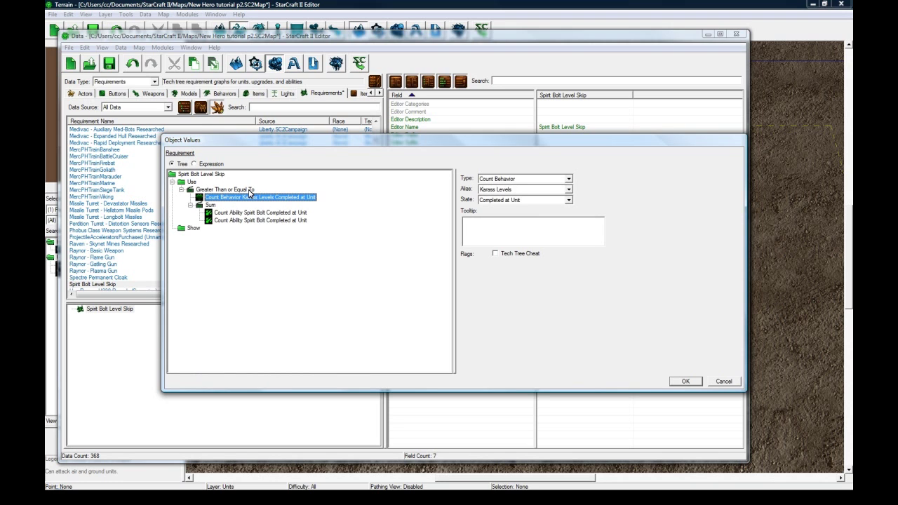
pyautogui.click(300, 219)
pyautogui.click(290, 213)
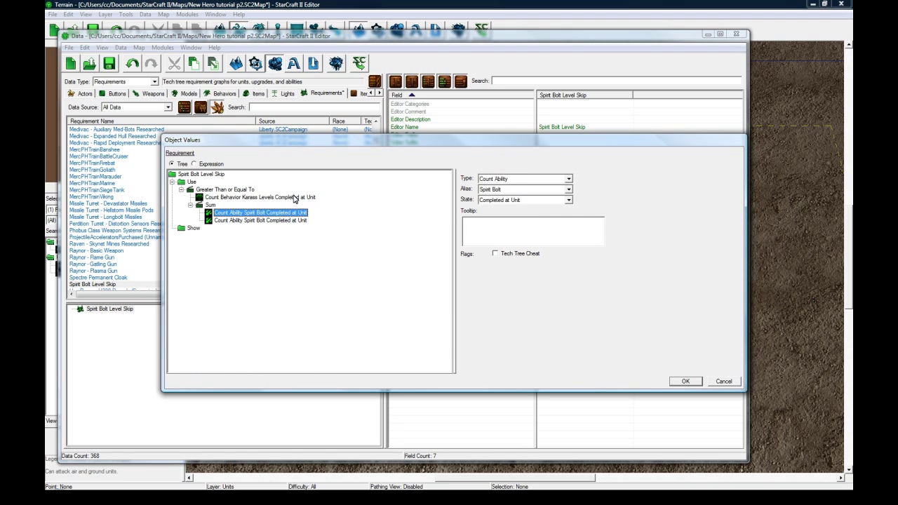
pyautogui.click(294, 199)
pyautogui.click(266, 213)
pyautogui.click(262, 220)
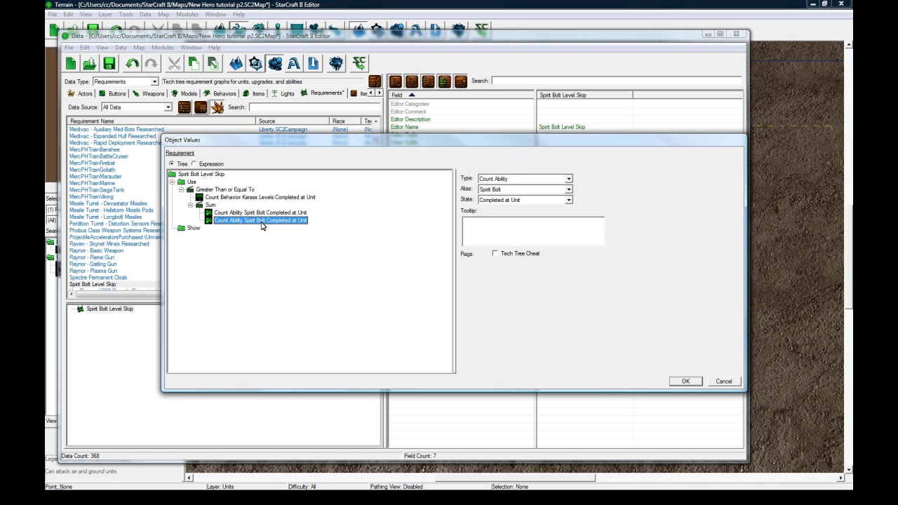
pyautogui.click(275, 213)
pyautogui.click(277, 221)
pyautogui.click(284, 213)
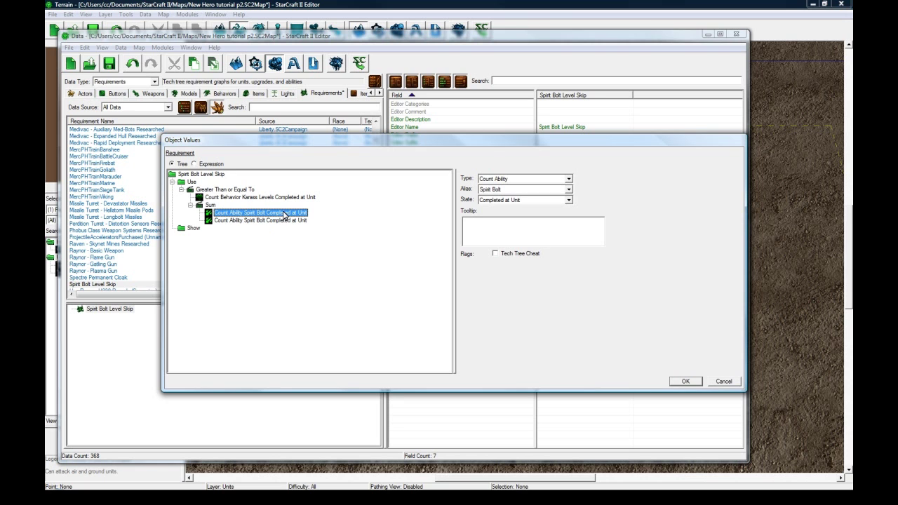
pyautogui.click(681, 382)
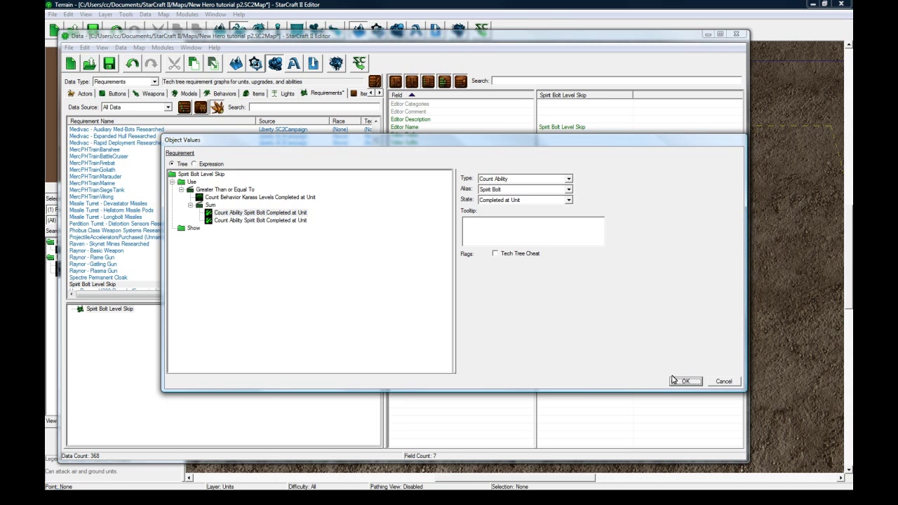
# Save the map and switch the data type to Abilities
pyautogui.click(109, 63)
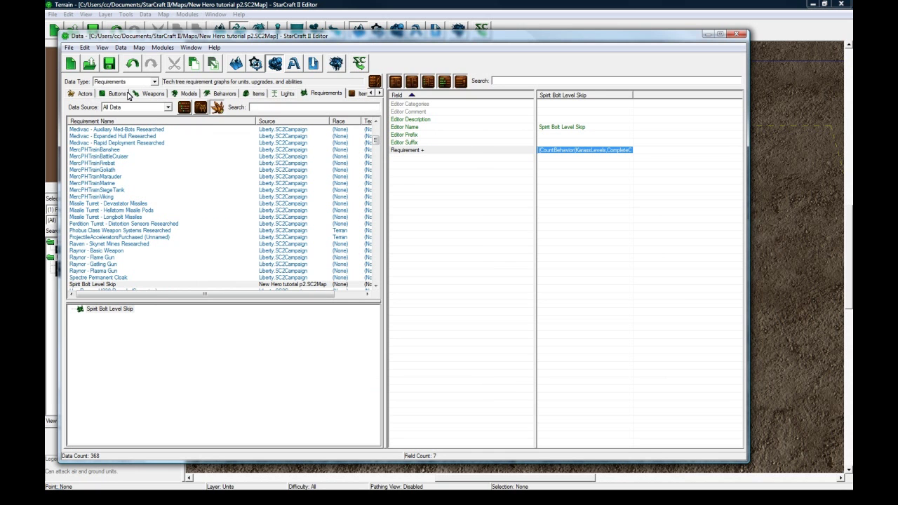
pyautogui.click(154, 81)
pyautogui.scroll(3, 133, 131)
pyautogui.click(128, 103)
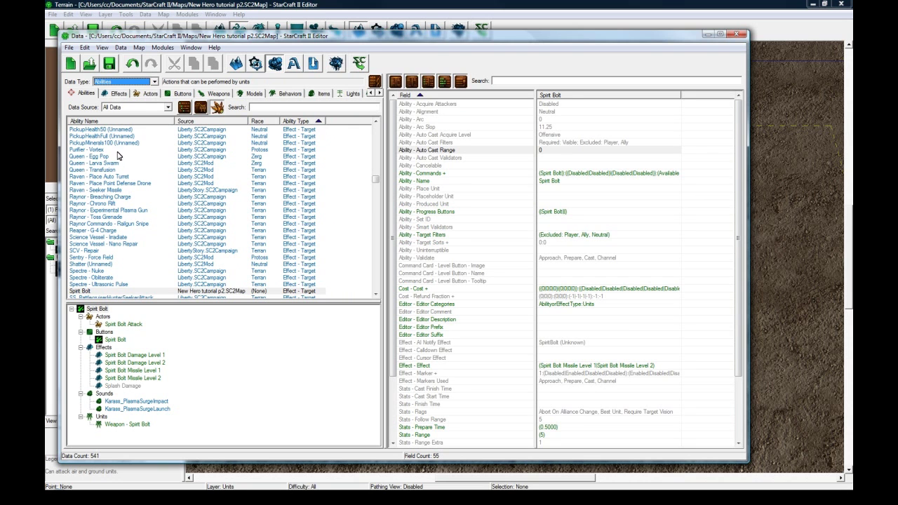
# Add a new Learn-type ability named Karass Learn with the suggested ID KarassLearn
pyautogui.click(119, 155)
pyautogui.rightClick(128, 160)
pyautogui.click(148, 162)
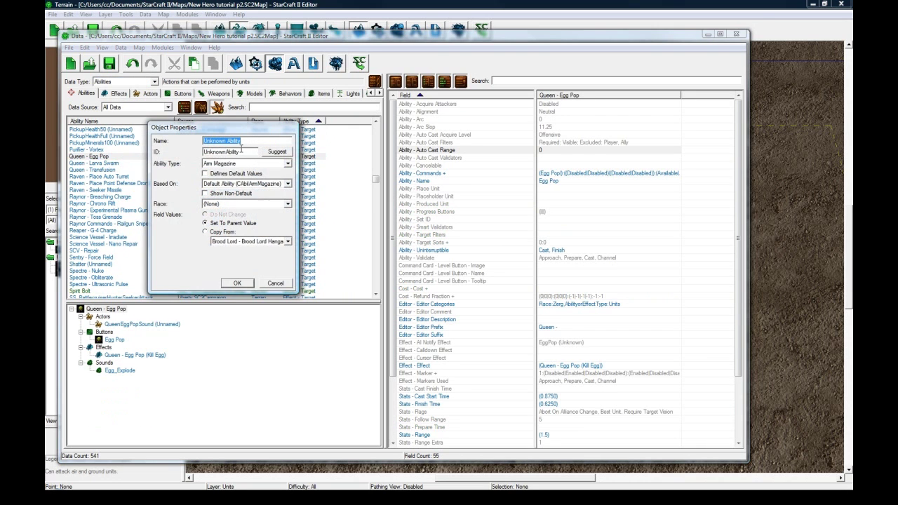
pyautogui.write('Karass Leam')
pyautogui.click(278, 152)
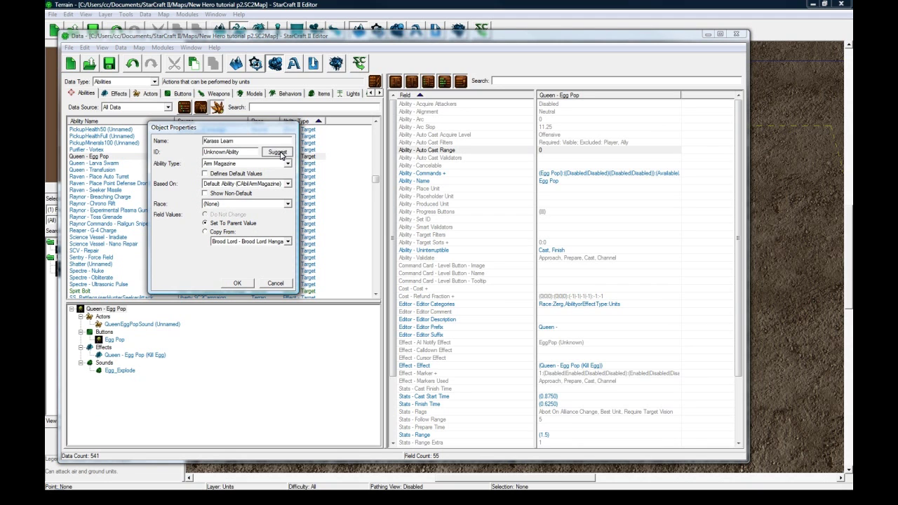
pyautogui.click(261, 164)
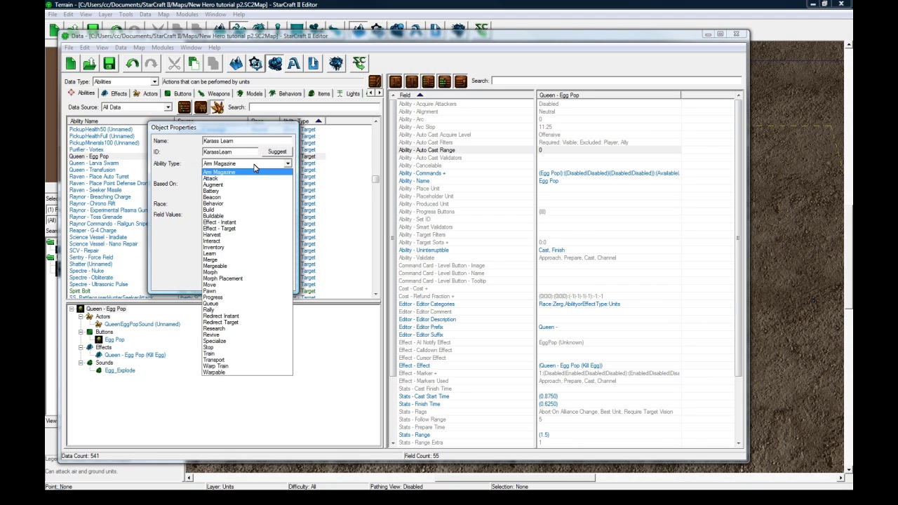
pyautogui.click(238, 254)
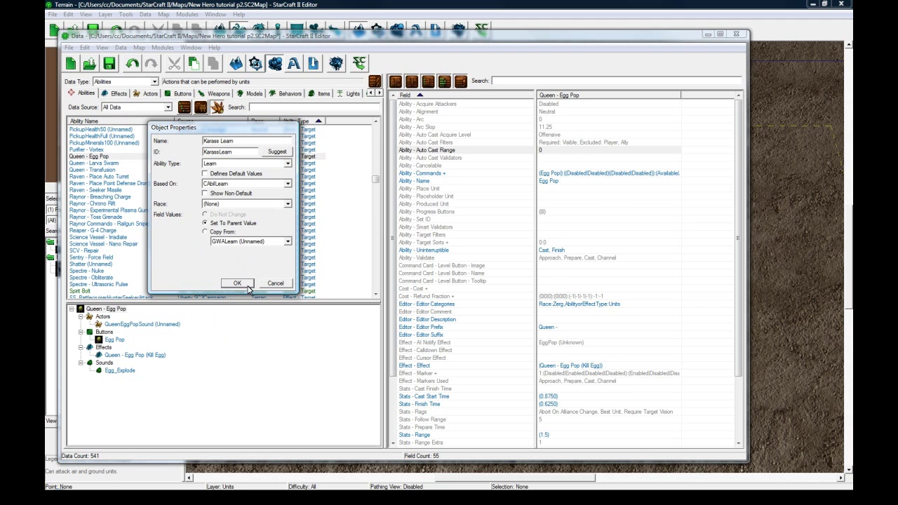
# Create Karass Learn, add the Hide Maximum Level stats flag, and begin editing Points Per Level
pyautogui.click(247, 284)
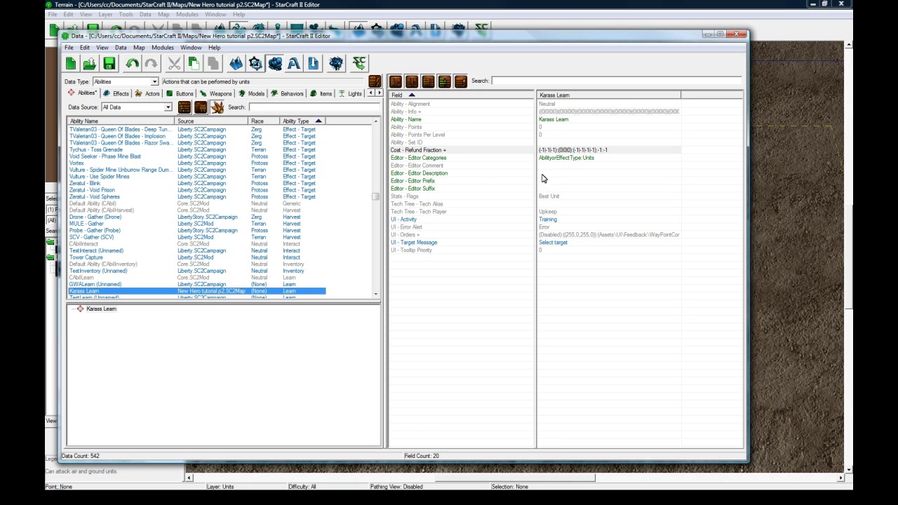
pyautogui.doubleClick(546, 199)
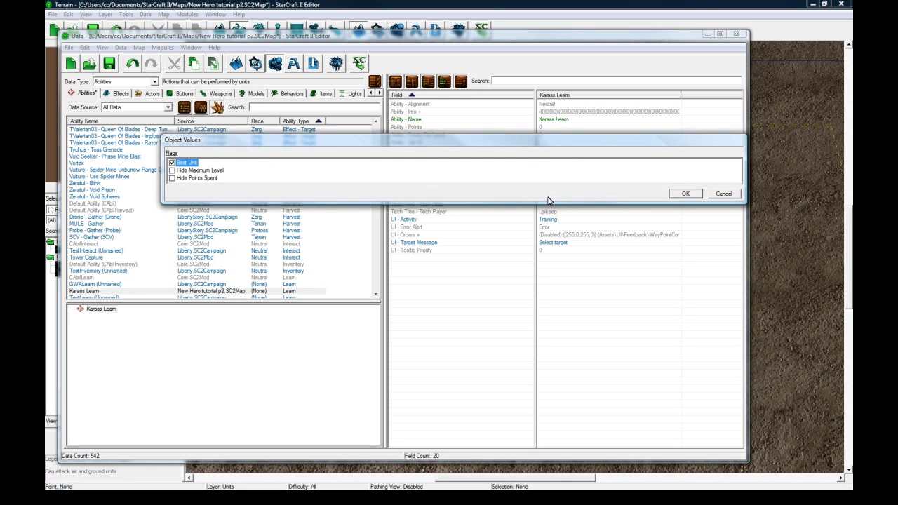
pyautogui.click(172, 170)
pyautogui.click(686, 194)
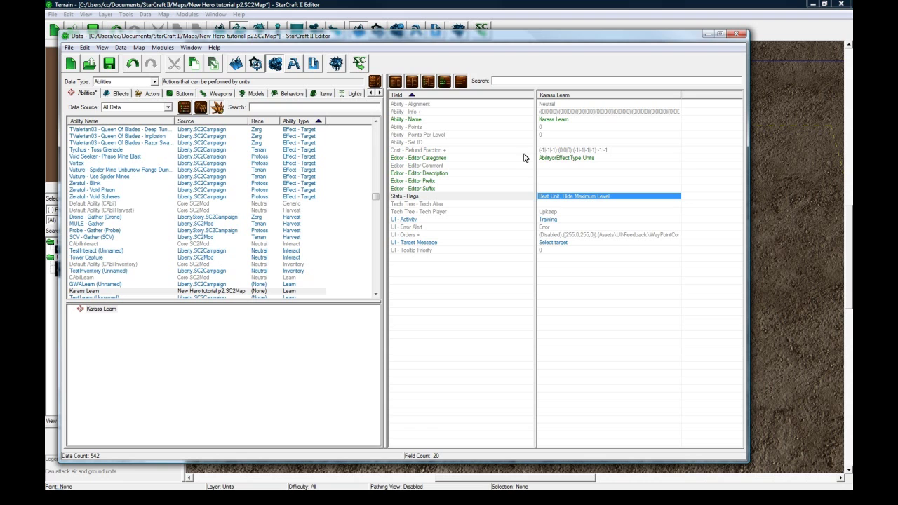
pyautogui.doubleClick(551, 135)
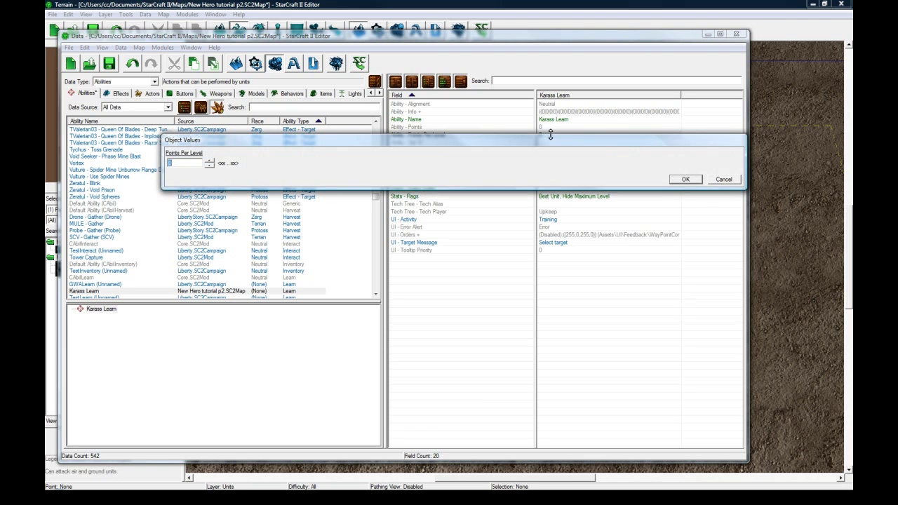